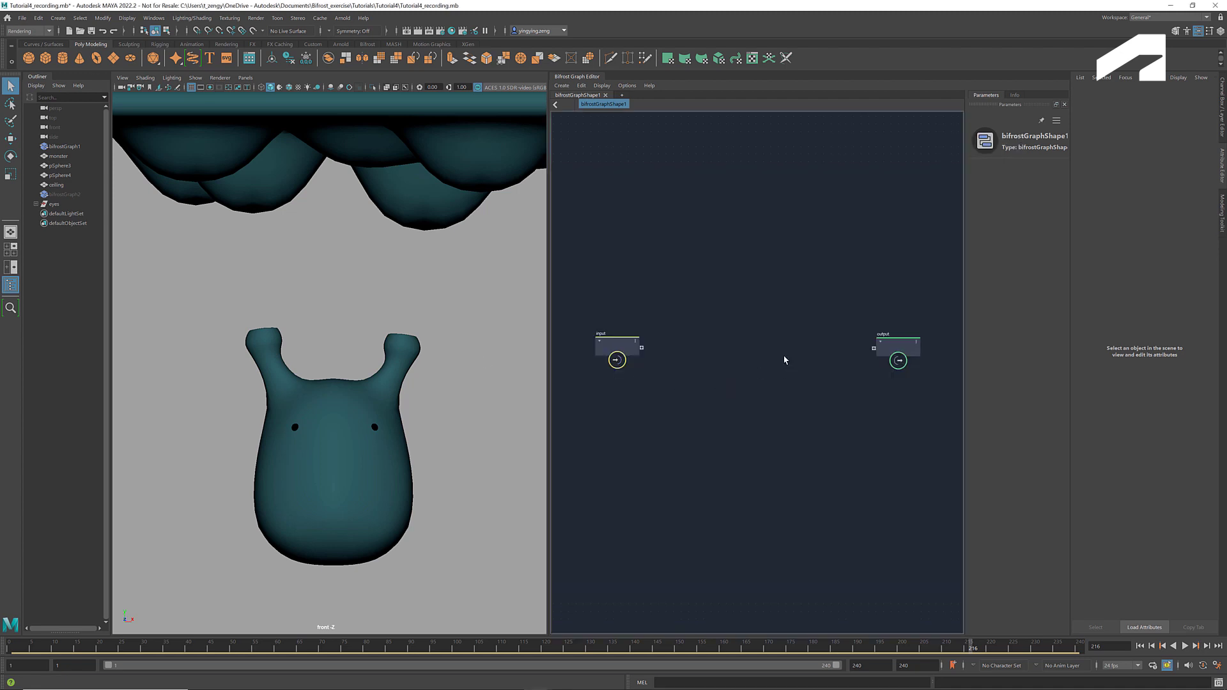
# Add a simulate_aero node between the graph's input and output.
pyautogui.press('Tab')
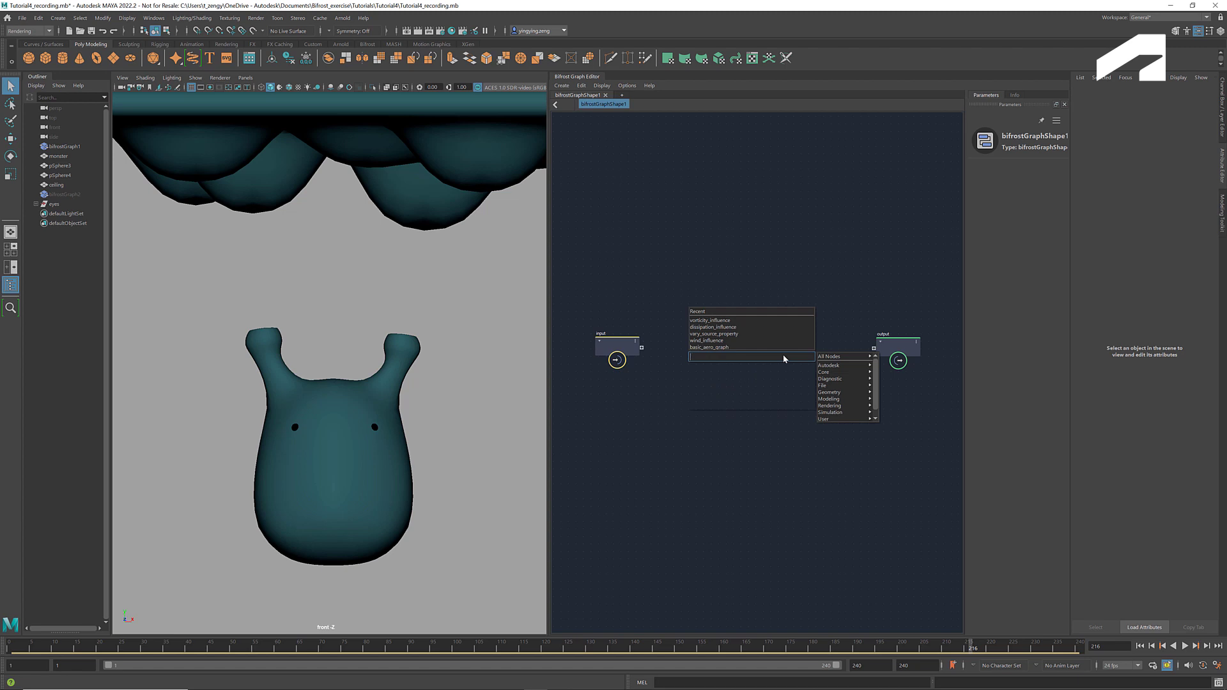
pyautogui.write('simulate')
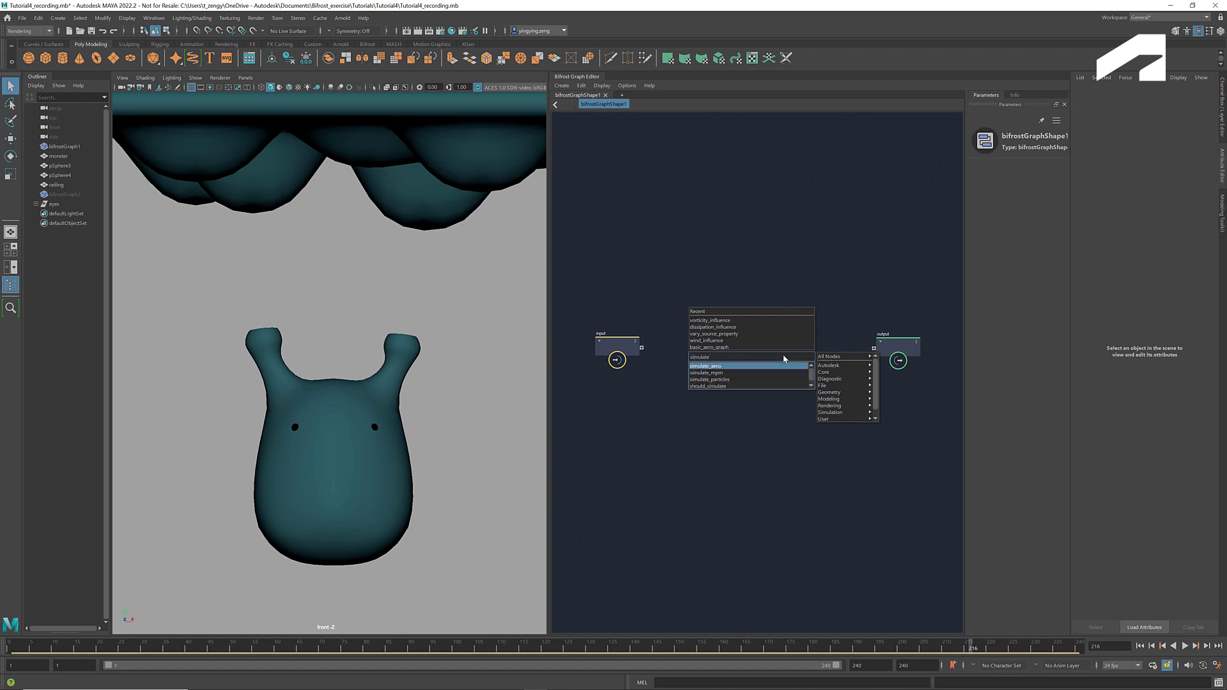
pyautogui.press('Return')
pyautogui.moveTo(784, 361); pyautogui.dragTo(810, 327)
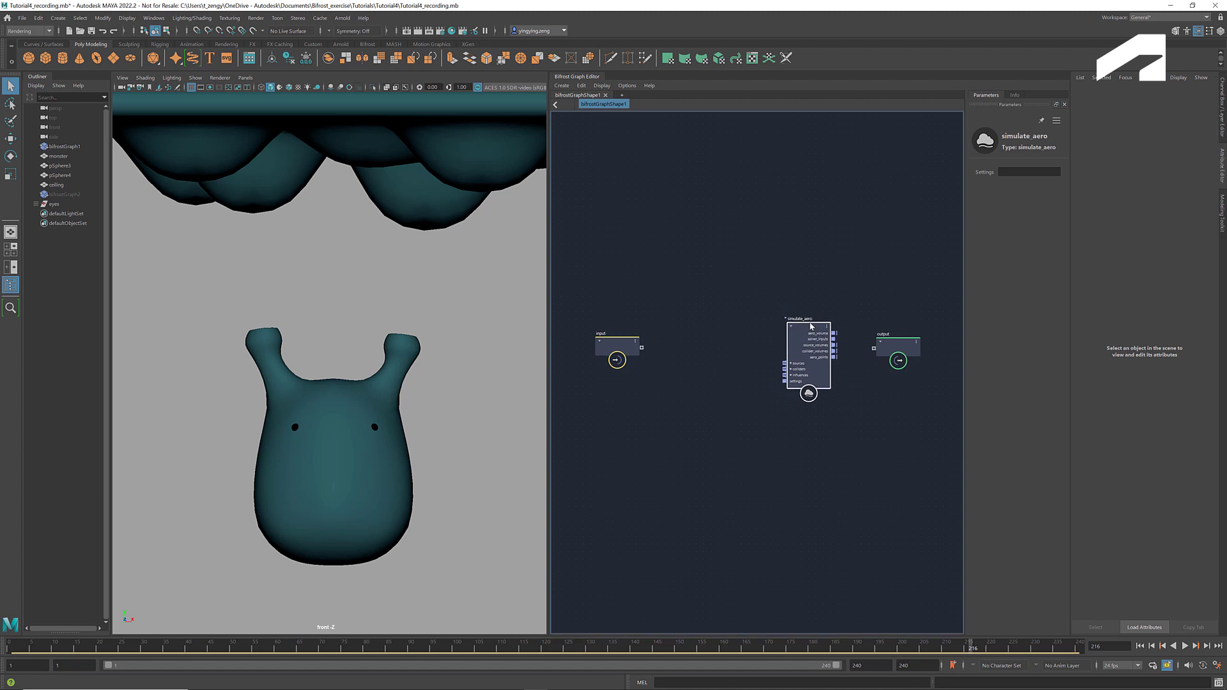
pyautogui.scroll(2, 724, 332)
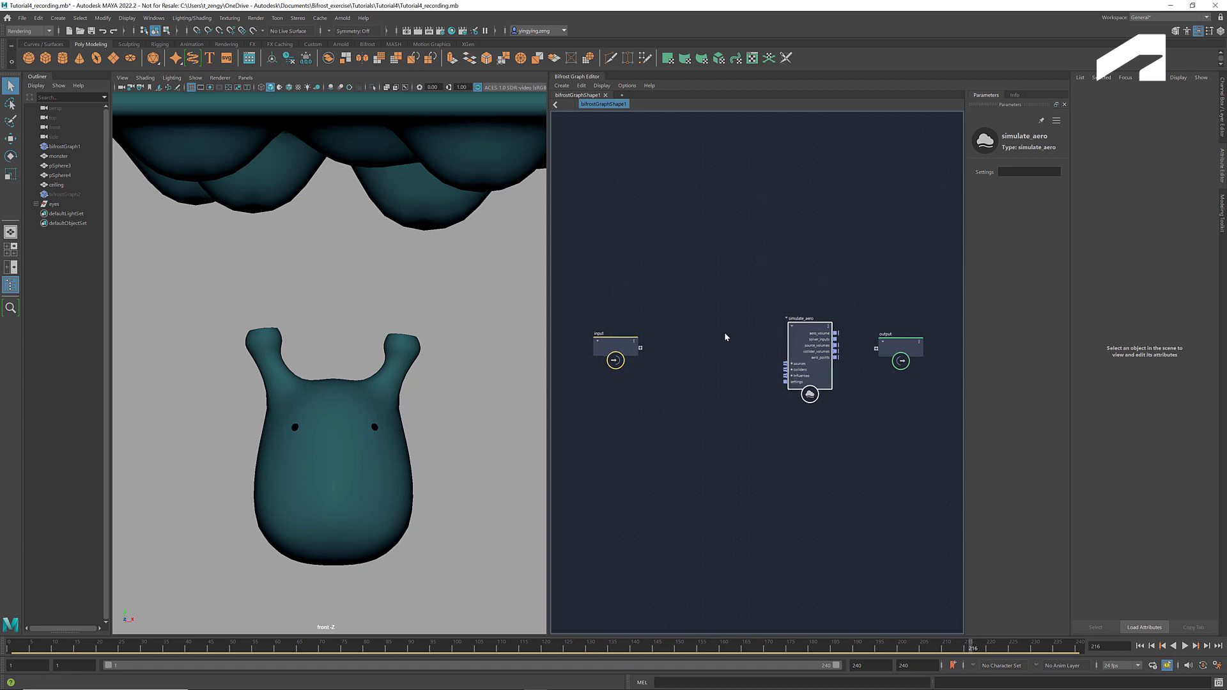
pyautogui.scroll(2, 726, 332)
# Create a source_air node and wire air_source into simulate_aero's sources port.
pyautogui.click(726, 332)
pyautogui.press('Tab')
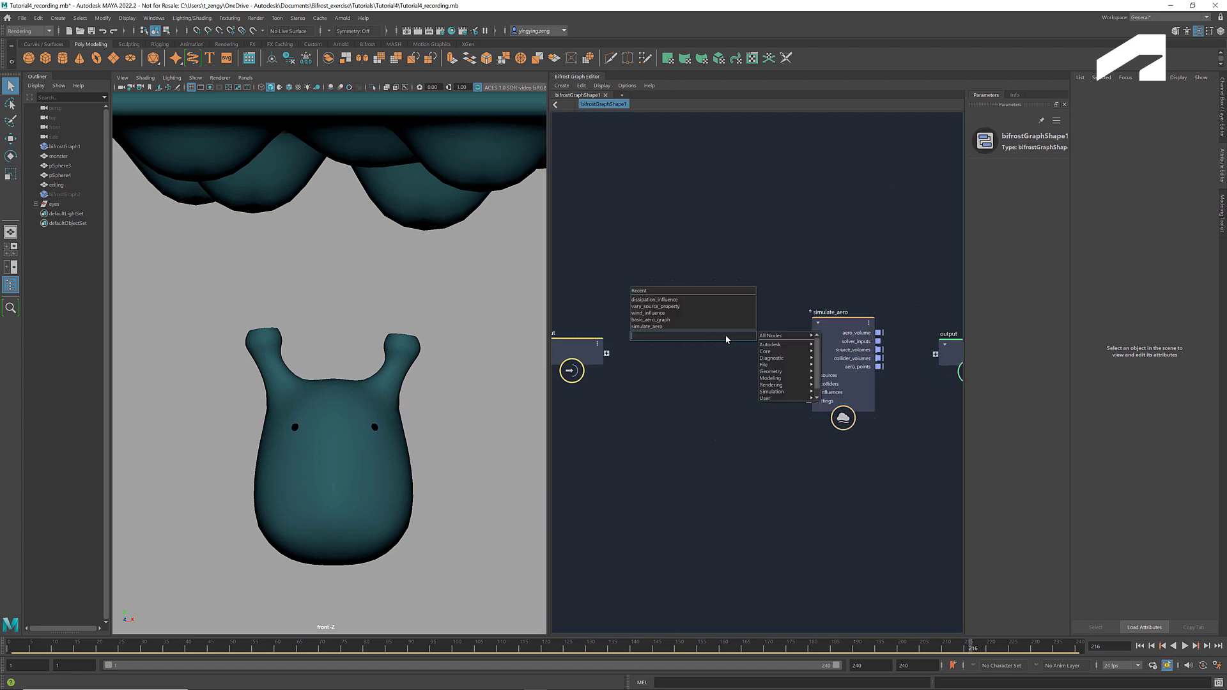
pyautogui.write('so')
pyautogui.press('Down')
pyautogui.press('Down')
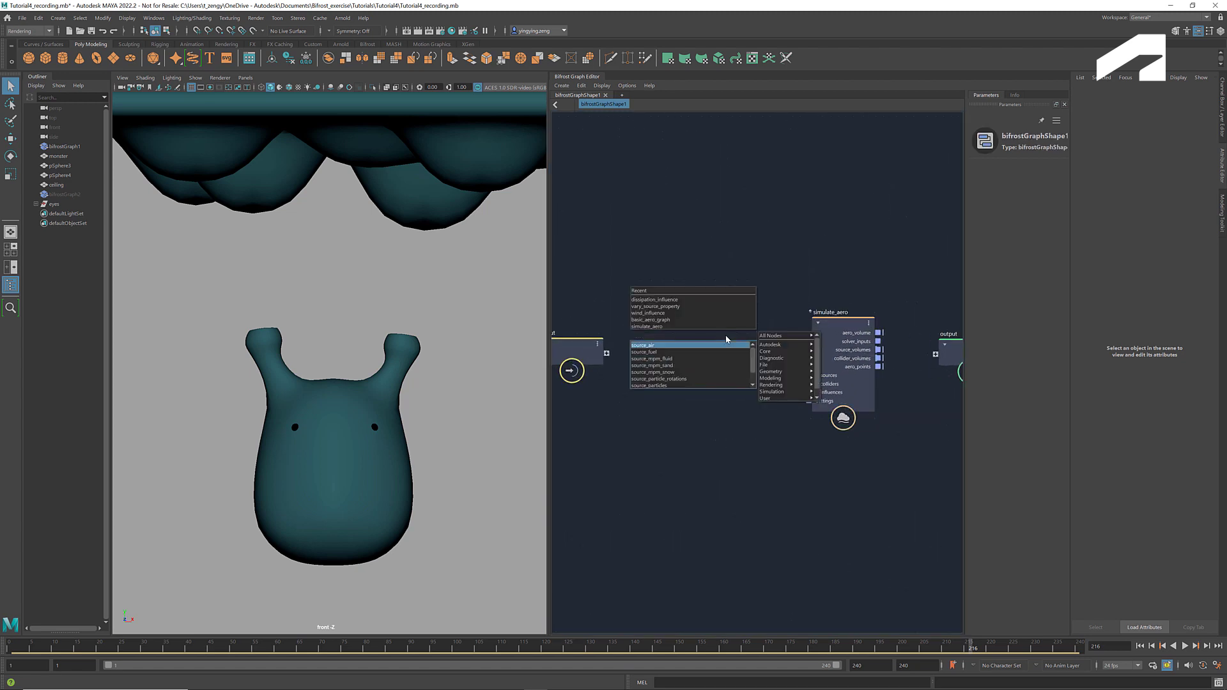
pyautogui.press('Return')
pyautogui.moveTo(725, 338)
pyautogui.mouseDown()
pyautogui.moveTo(715, 324)
pyautogui.moveTo(809, 375)
pyautogui.mouseUp()
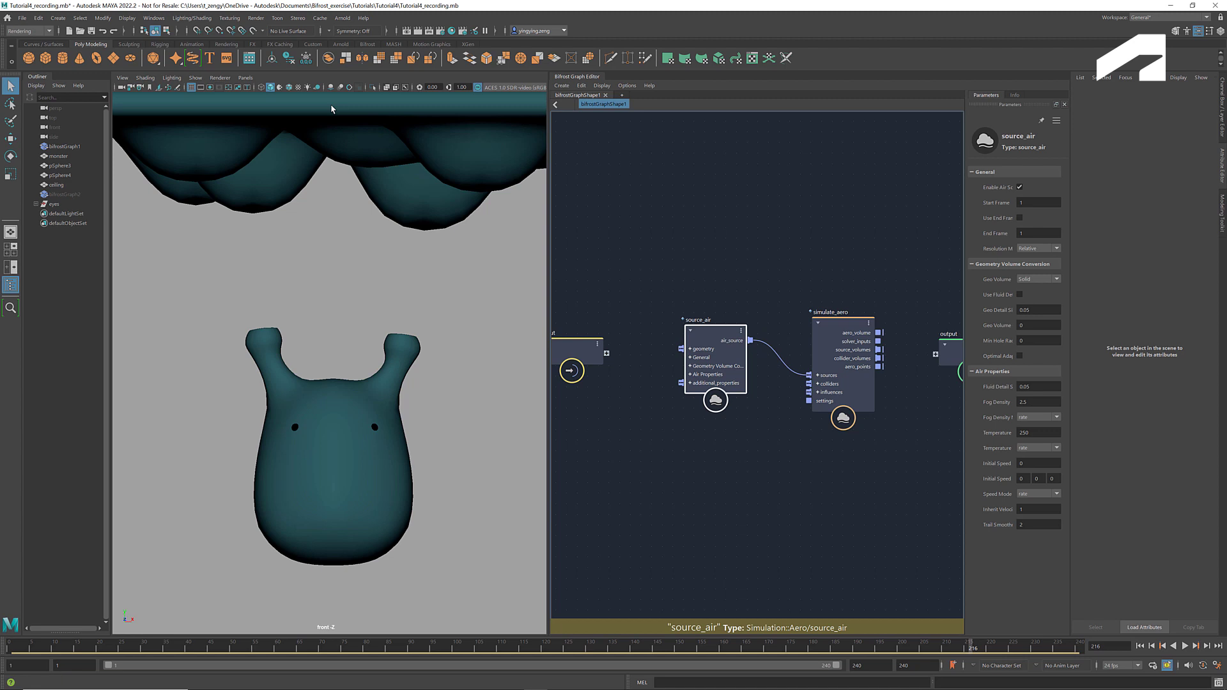
# Bring pSphere3 and pSphere4 from the Outliner into the Bifrost graph as input nodes.
pyautogui.click(262, 89)
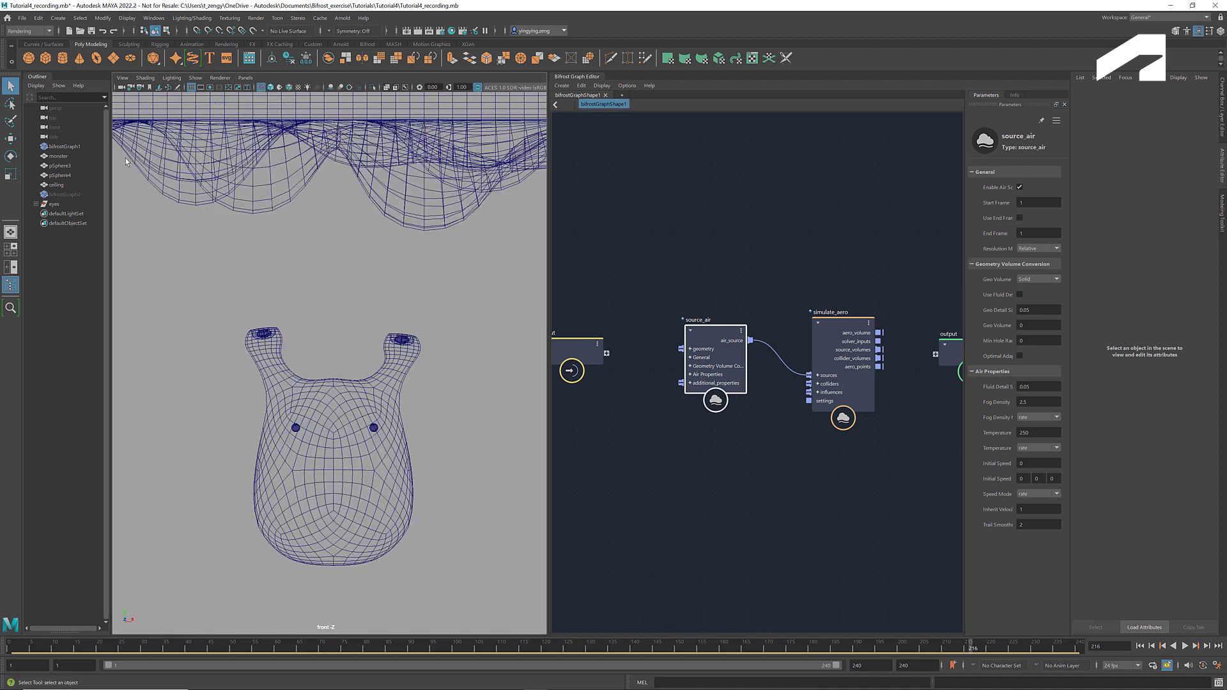
pyautogui.click(60, 166)
pyautogui.keyDown('ctrl'); pyautogui.click(63, 174); pyautogui.keyUp('ctrl')
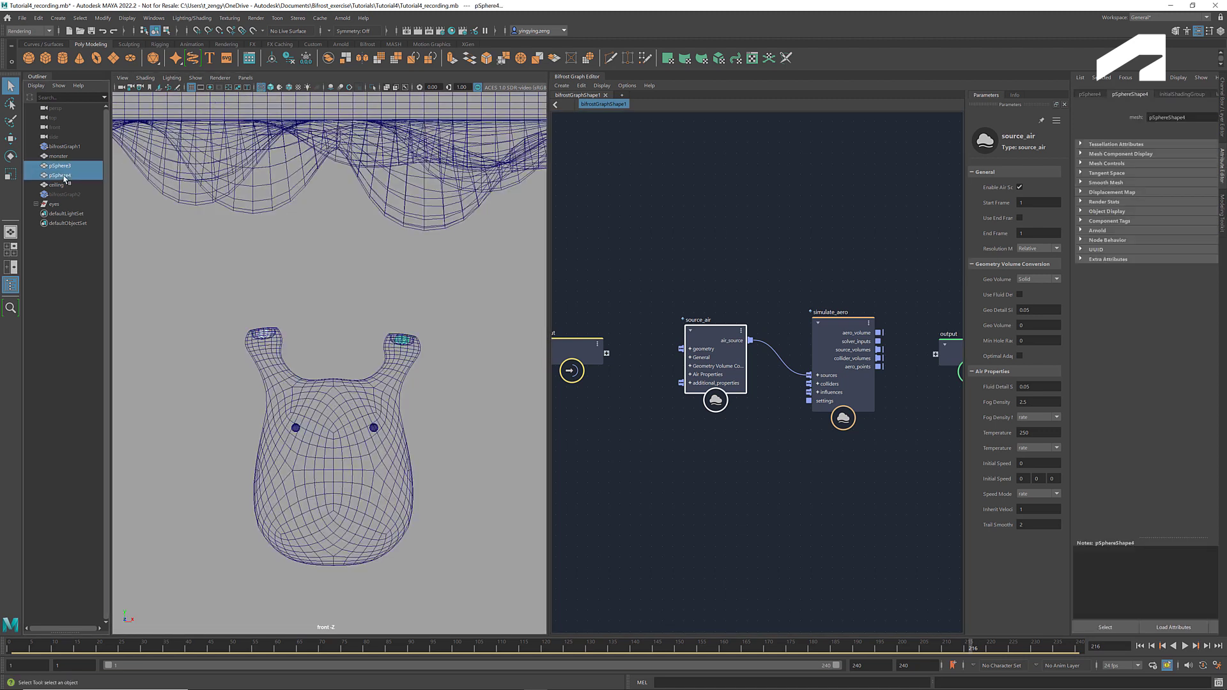
pyautogui.click(67, 245)
pyautogui.click(61, 166)
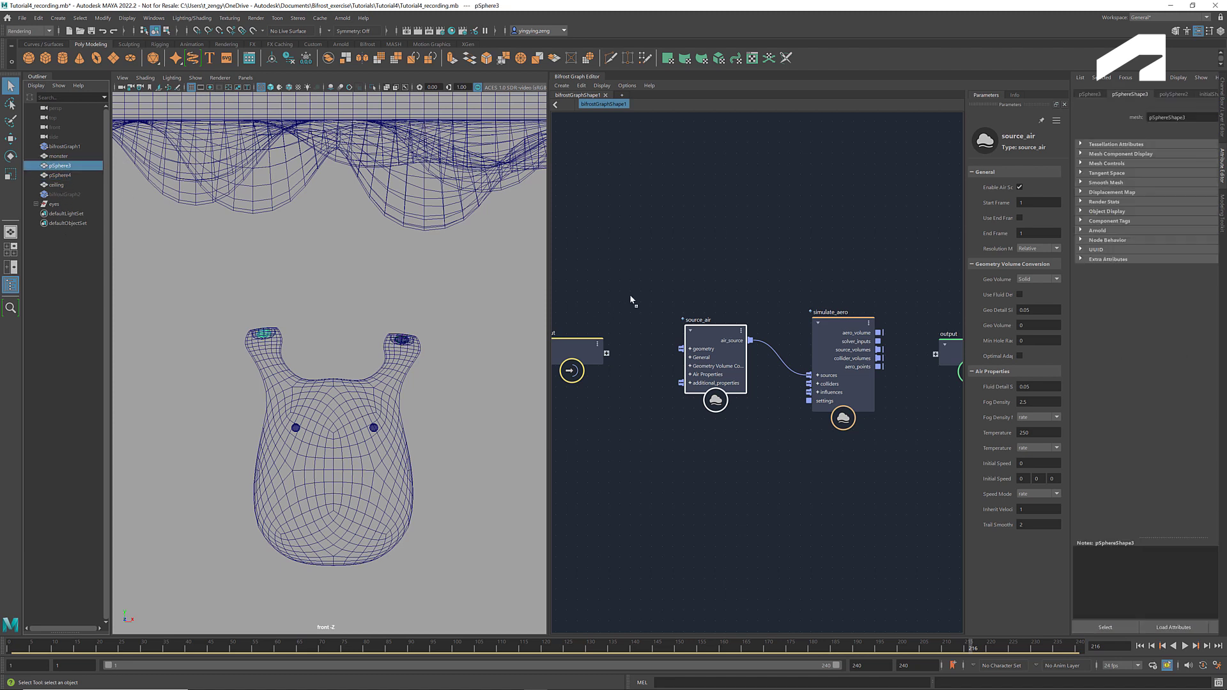
pyautogui.moveTo(62, 166); pyautogui.dragTo(629, 317)
pyautogui.moveTo(618, 420); pyautogui.dragTo(619, 424)
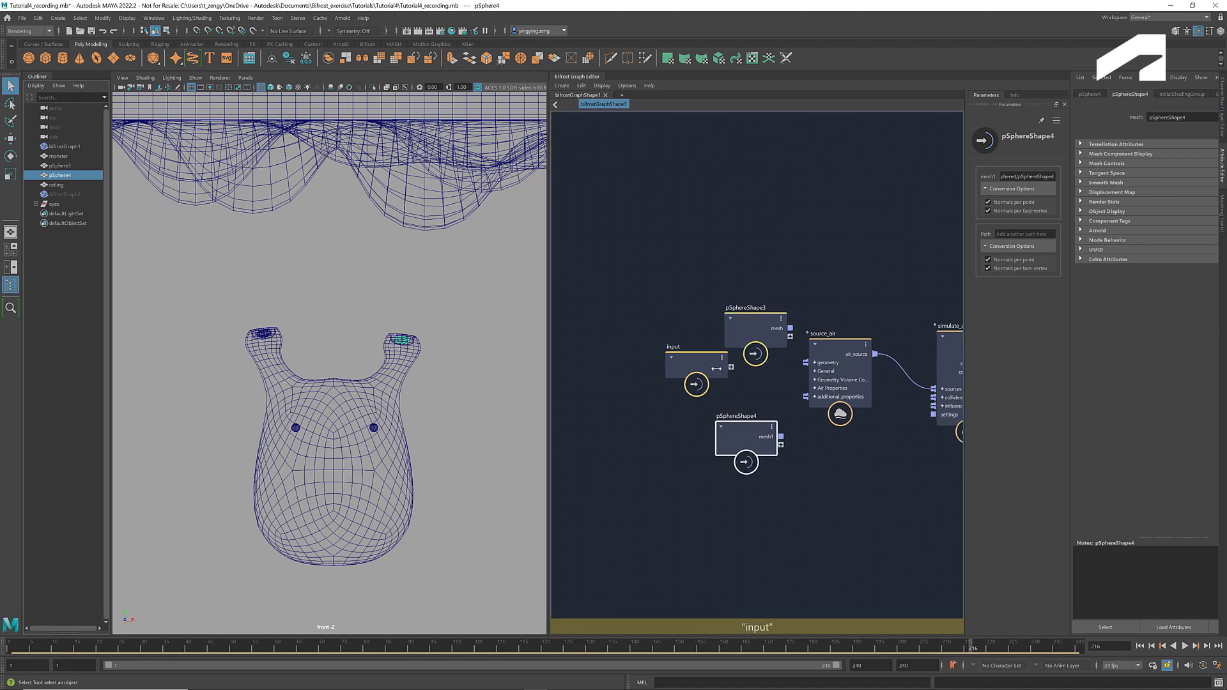
pyautogui.scroll(2, 671, 403)
pyautogui.moveTo(648, 326); pyautogui.dragTo(613, 316)
pyautogui.moveTo(746, 431); pyautogui.dragTo(619, 413)
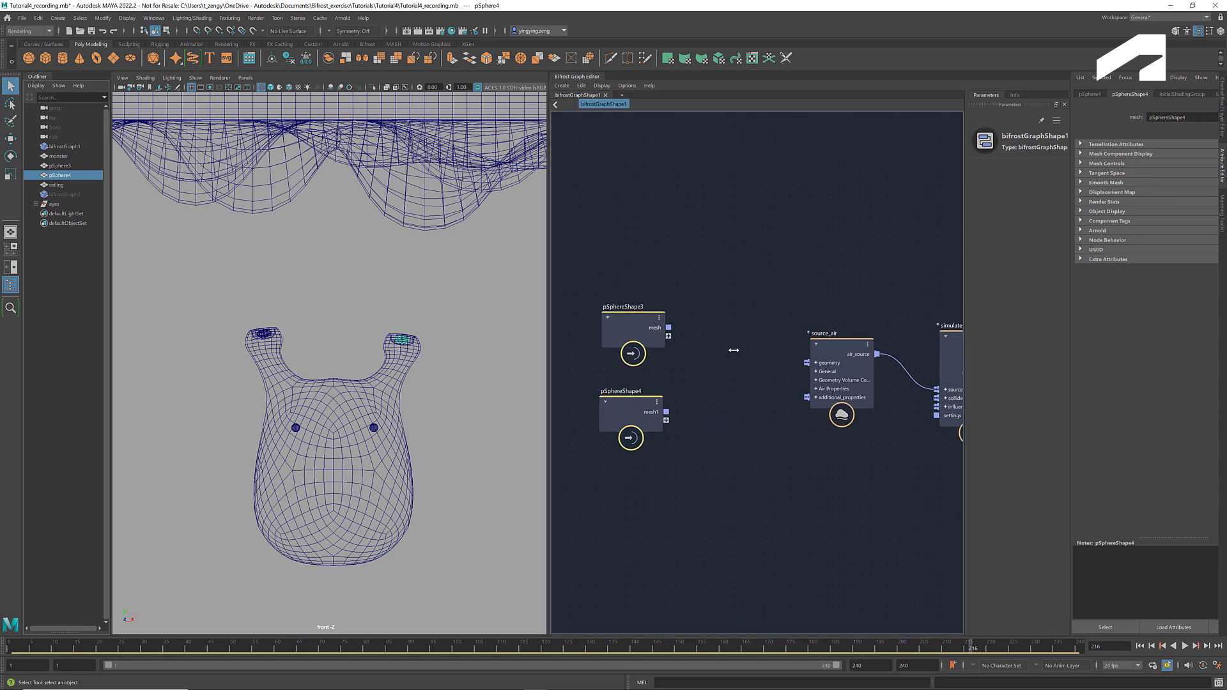
# Add a merge_geometry node with a Fan-In geometry port and connect both sphere meshes.
pyautogui.press('Tab')
pyautogui.write('merge')
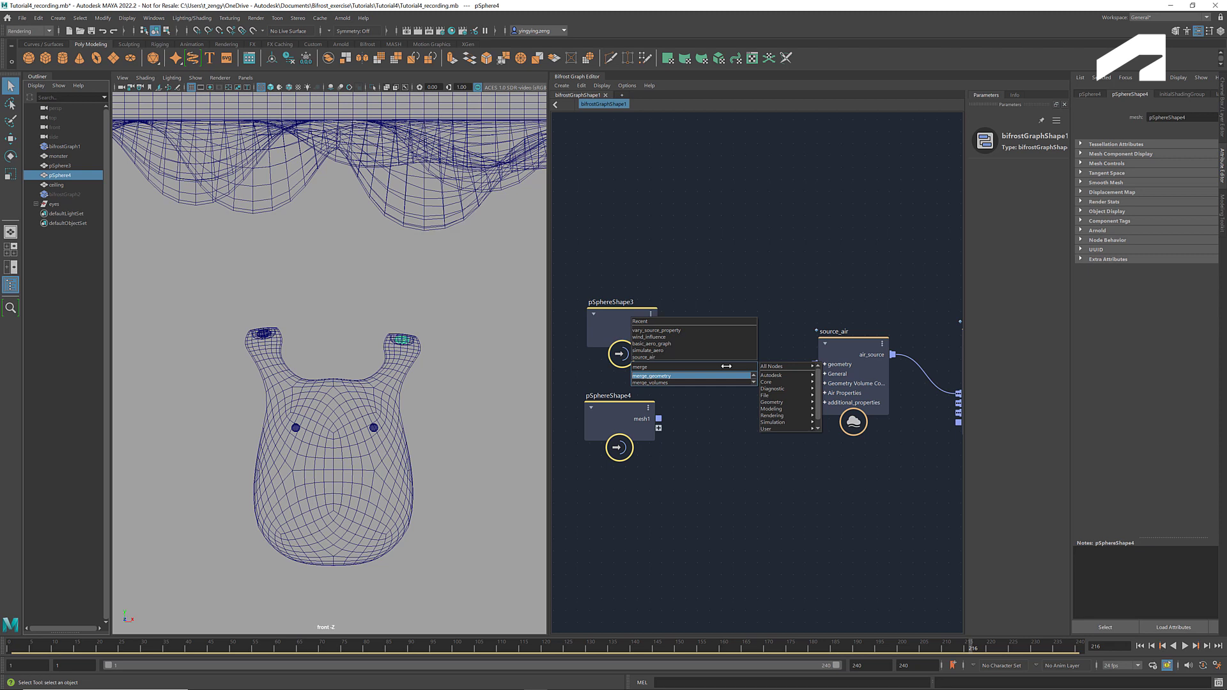
pyautogui.press('Return')
pyautogui.moveTo(721, 368); pyautogui.dragTo(730, 344)
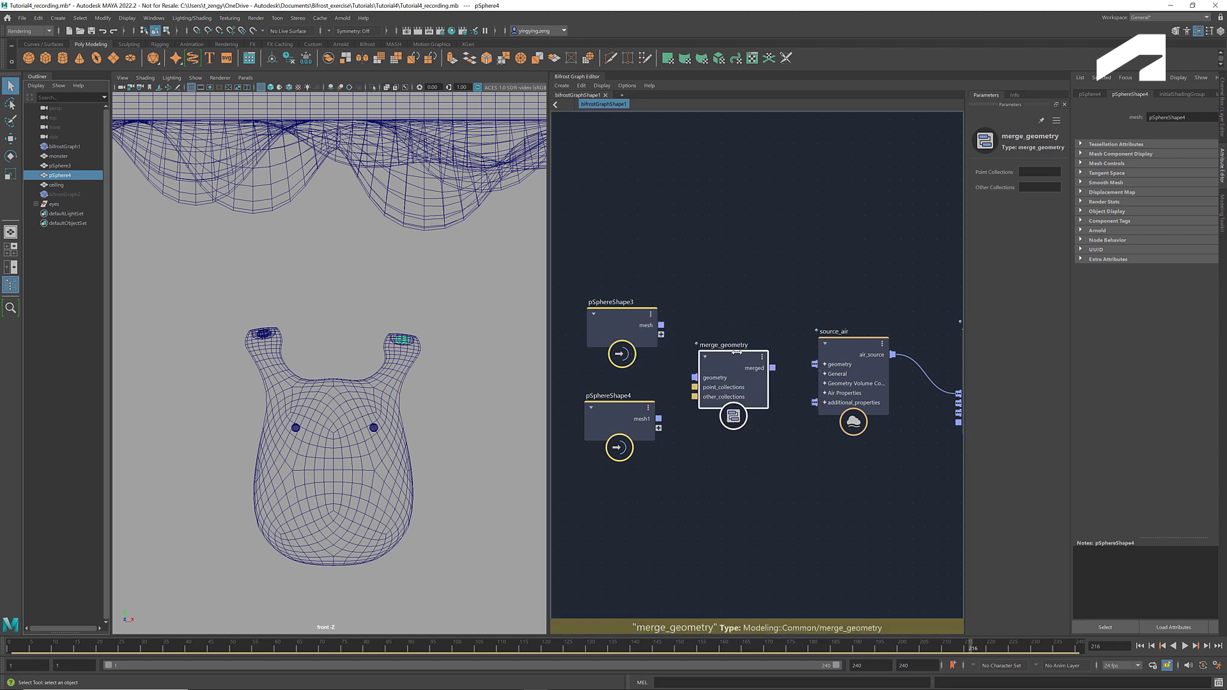
pyautogui.rightClick(715, 372)
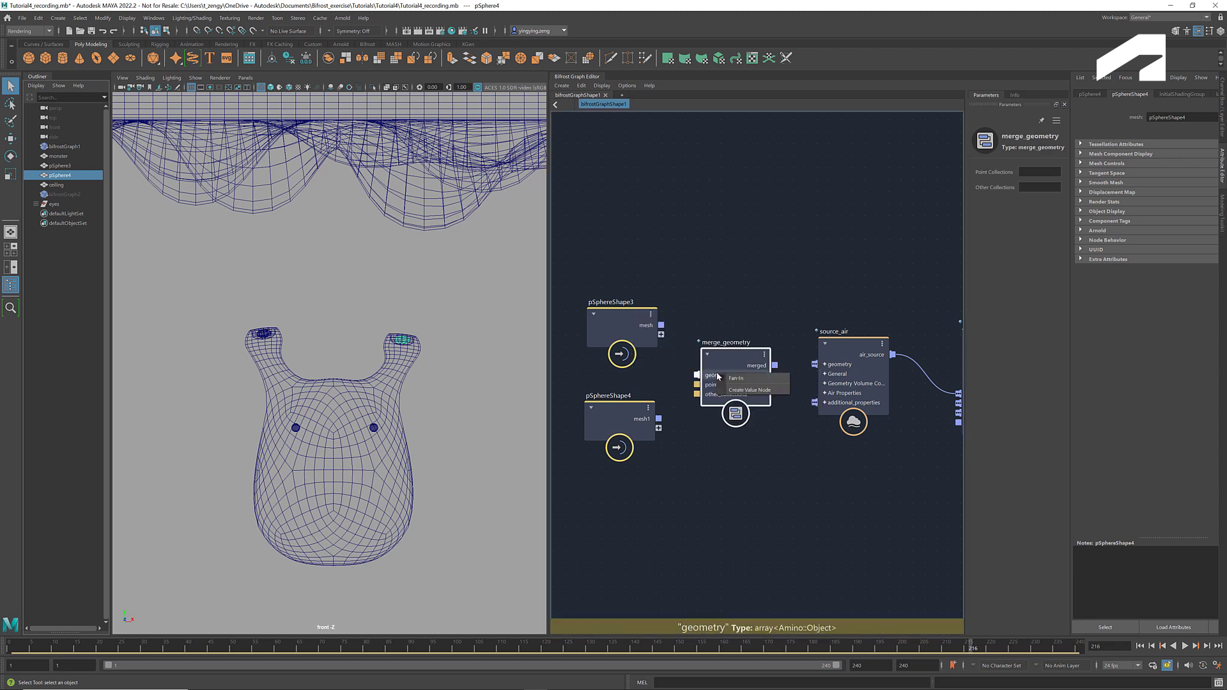
pyautogui.click(738, 378)
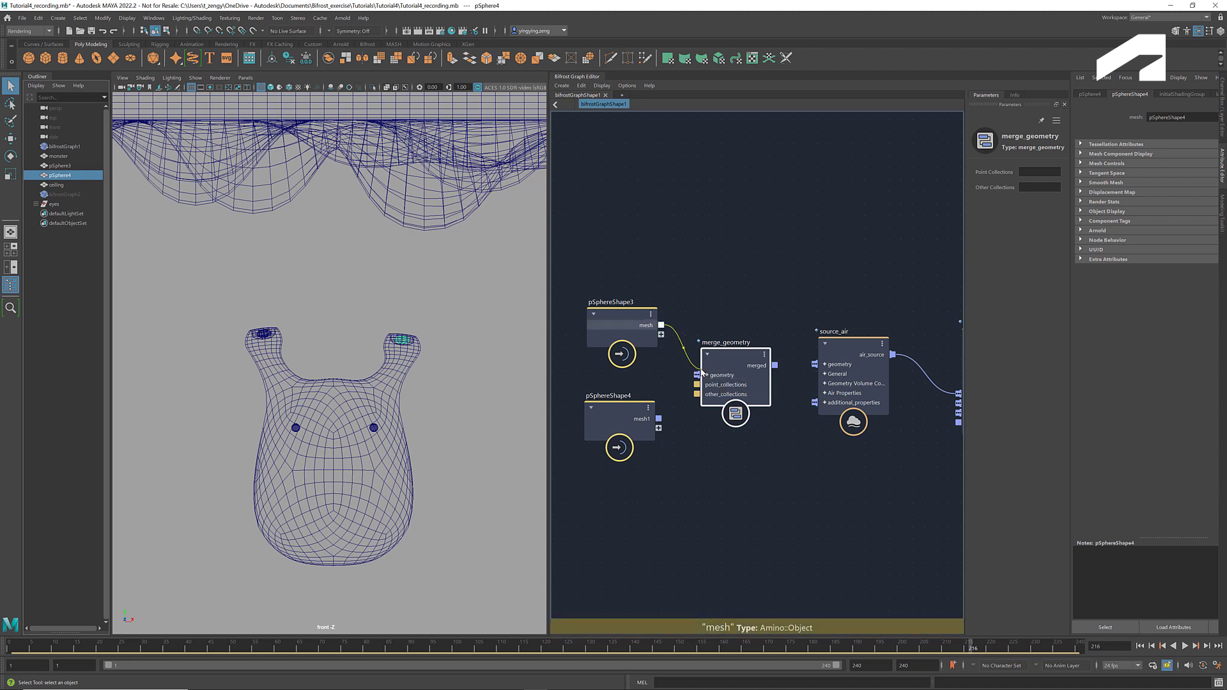
pyautogui.moveTo(660, 325); pyautogui.dragTo(697, 375)
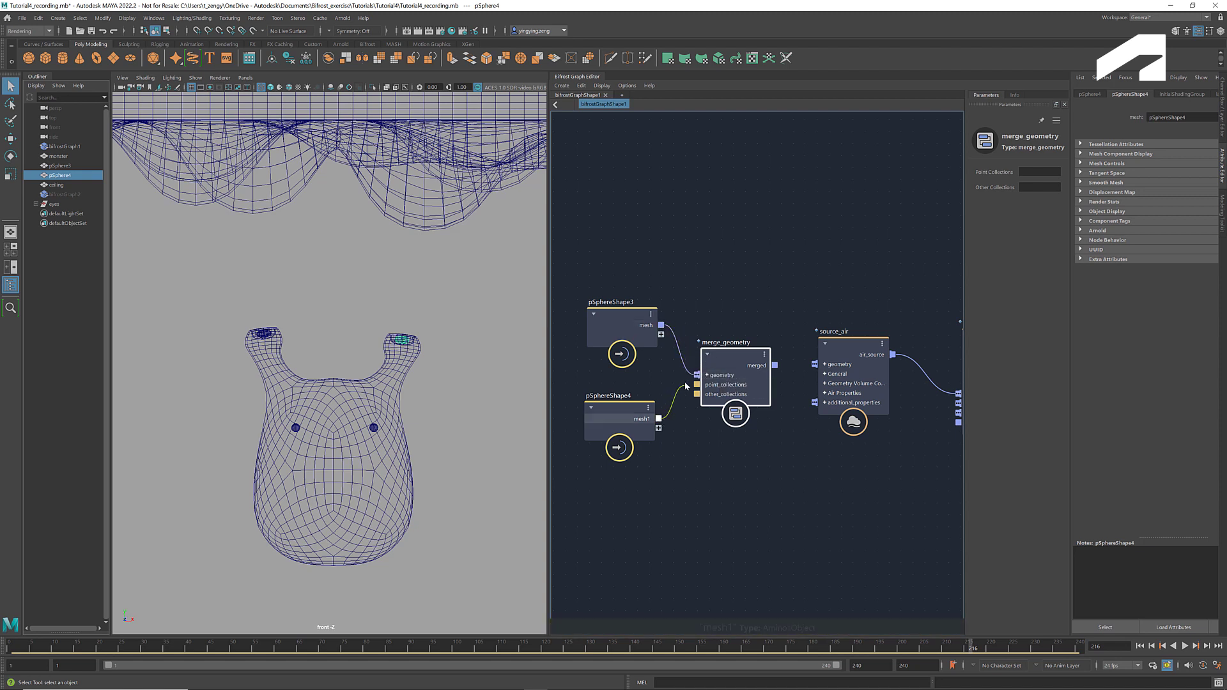
pyautogui.moveTo(660, 419); pyautogui.dragTo(698, 374)
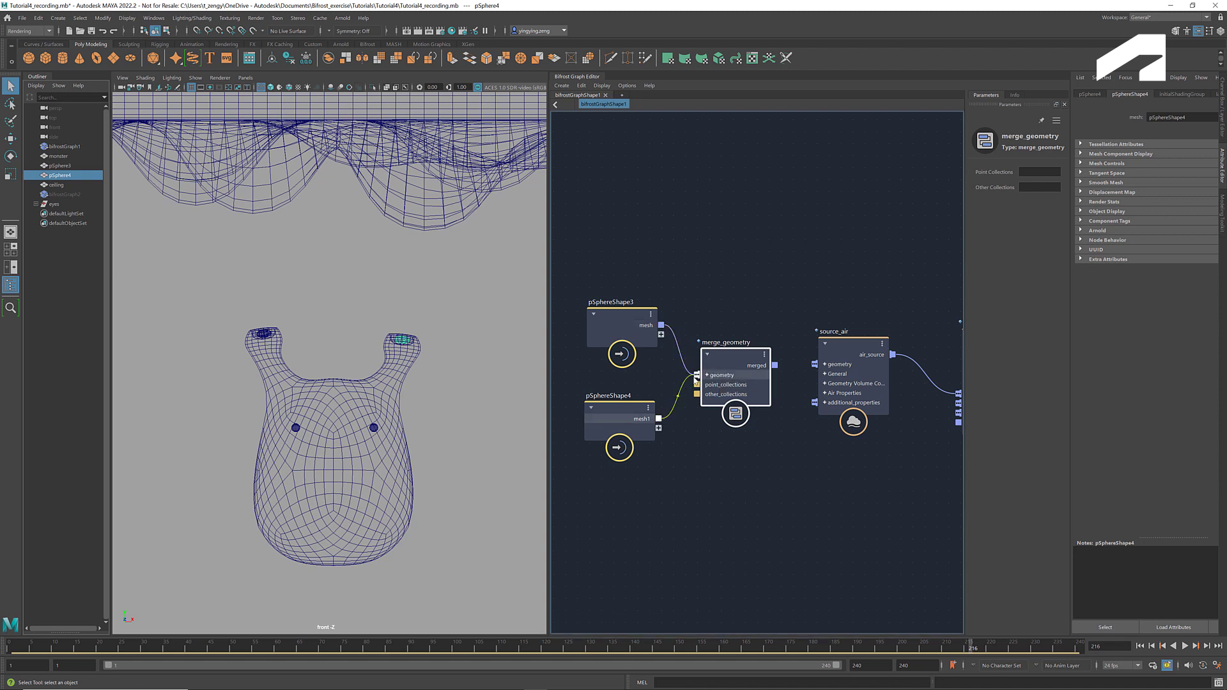
# Wire the merged geometry into source_air's geometry input after deleting a stray Input_by_Path node.
pyautogui.click(60, 165)
pyautogui.click(64, 175)
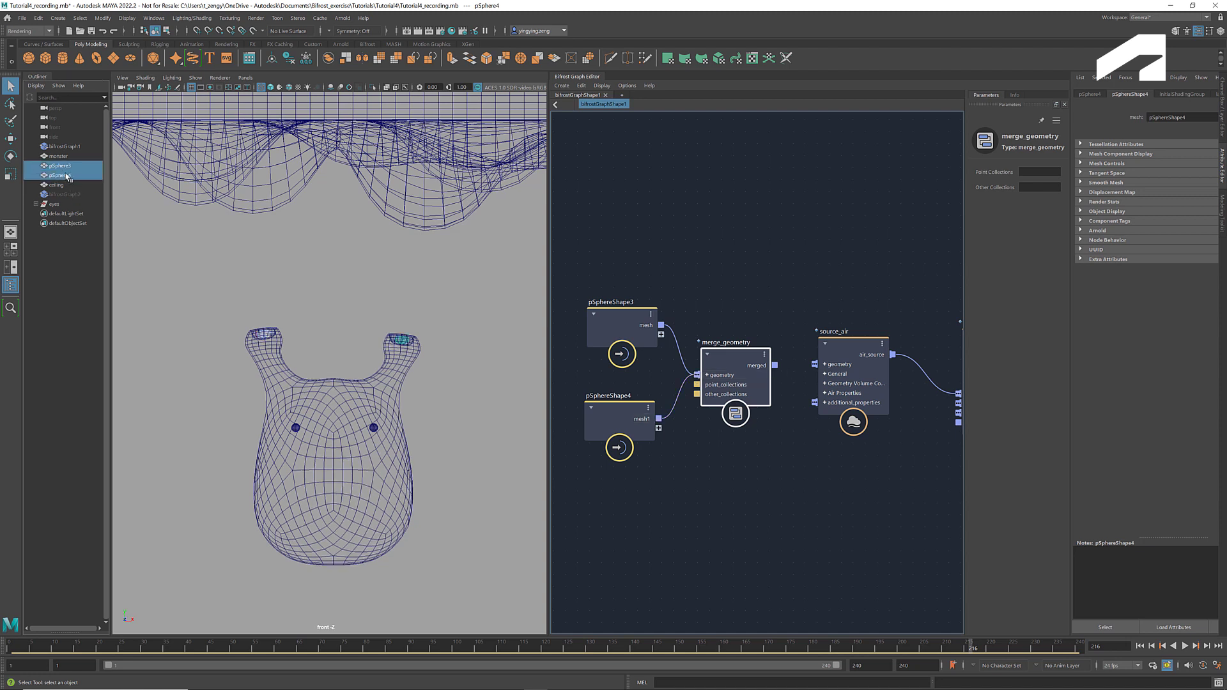
pyautogui.moveTo(418, 276); pyautogui.dragTo(623, 197, button='middle')
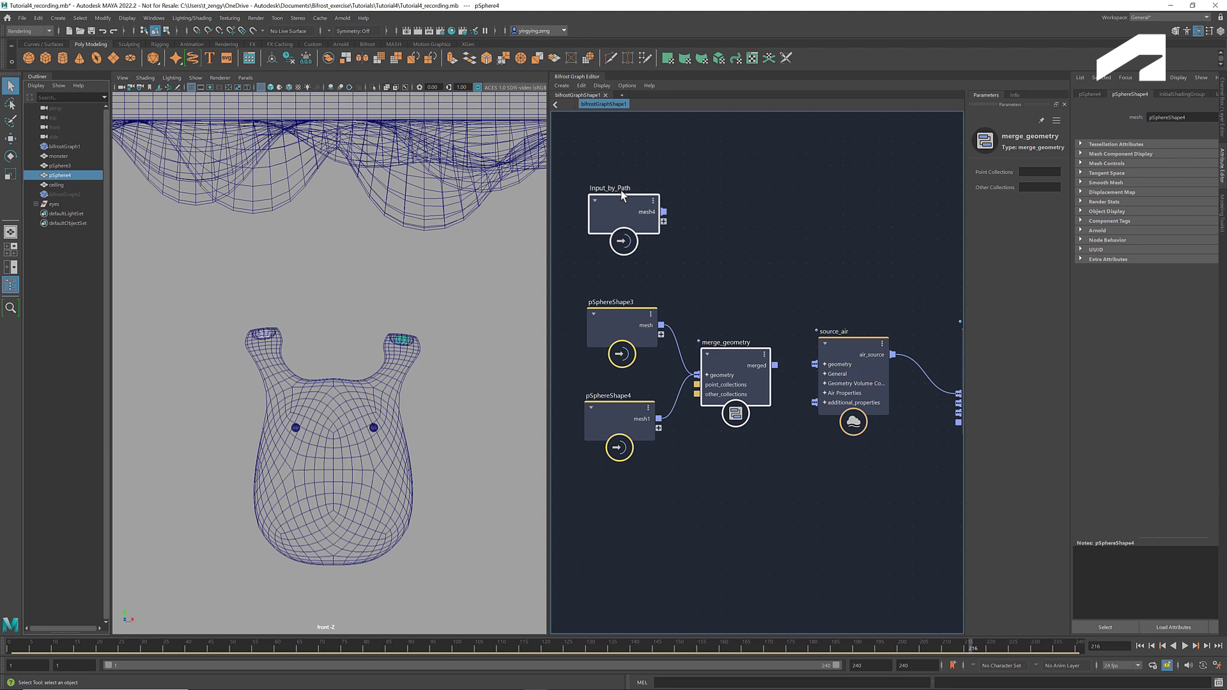
pyautogui.press('Delete')
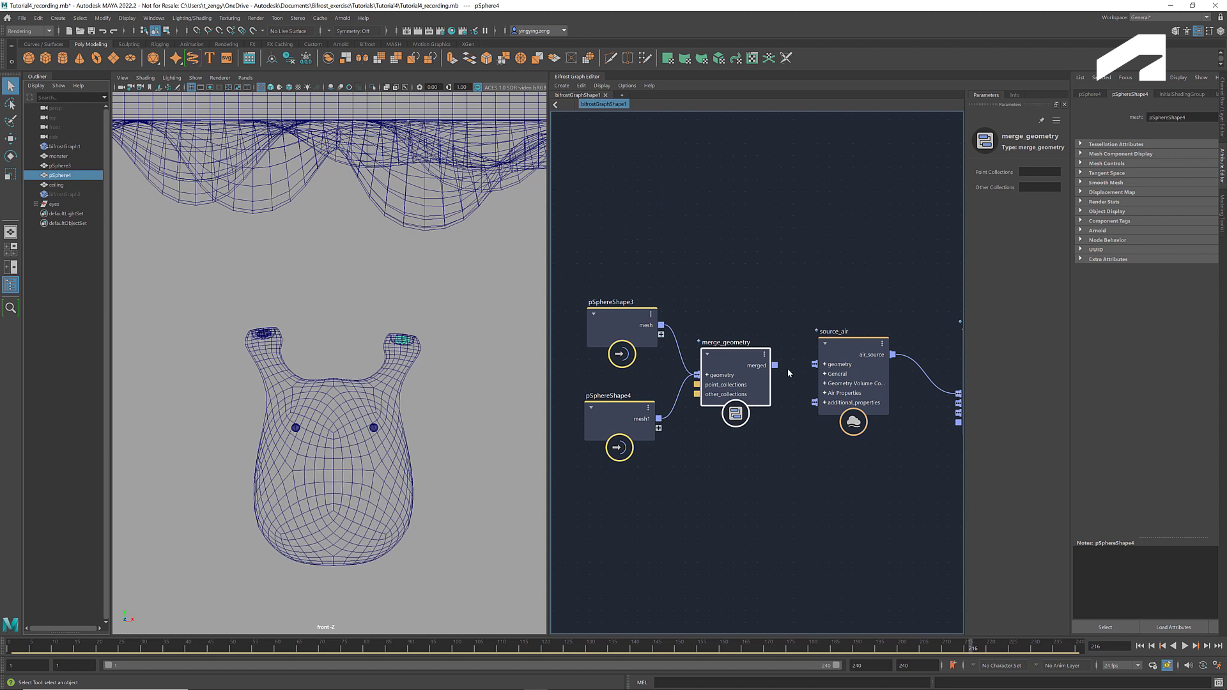
pyautogui.moveTo(774, 364); pyautogui.dragTo(817, 370)
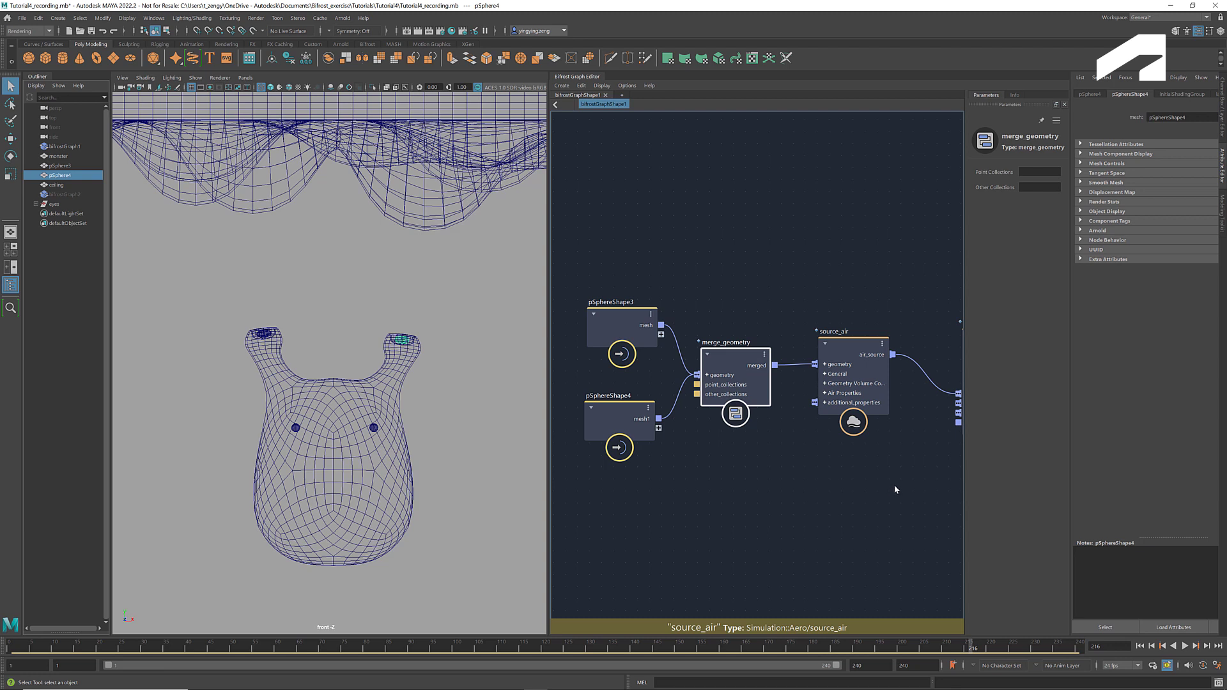
pyautogui.moveTo(895, 484); pyautogui.dragTo(811, 403, button='middle')
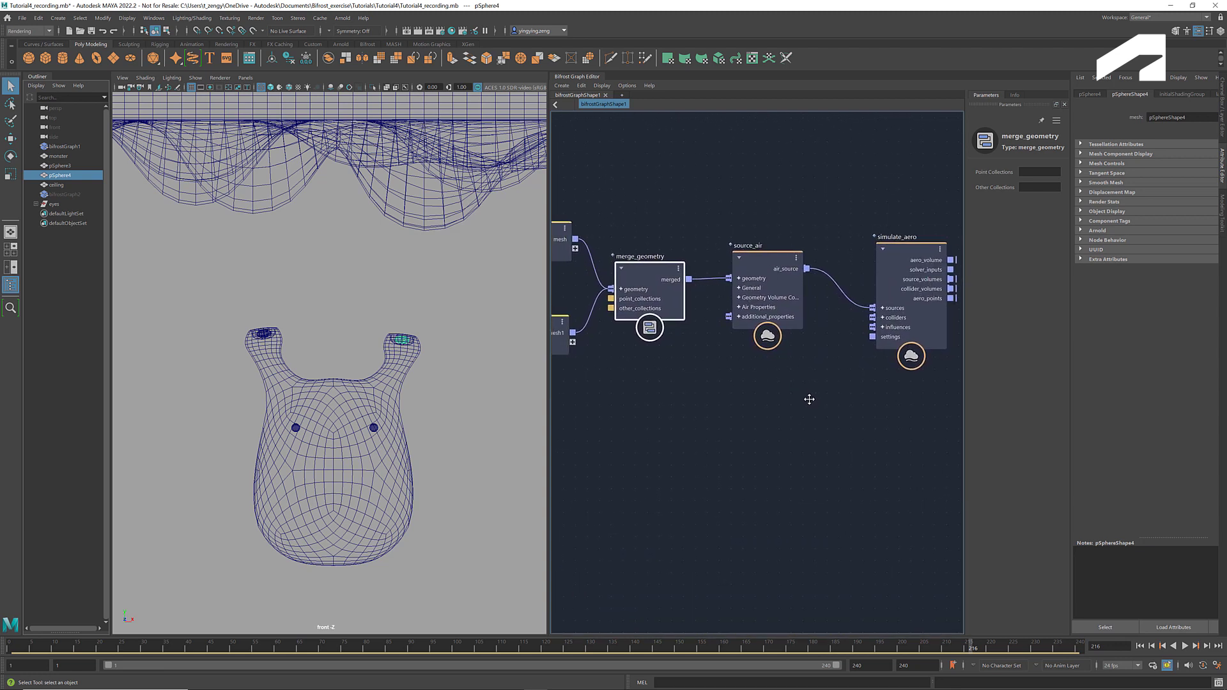
# Feed an aero_solver_settings node into simulate_aero's settings and wire aero_volume to the output.
pyautogui.click(785, 420)
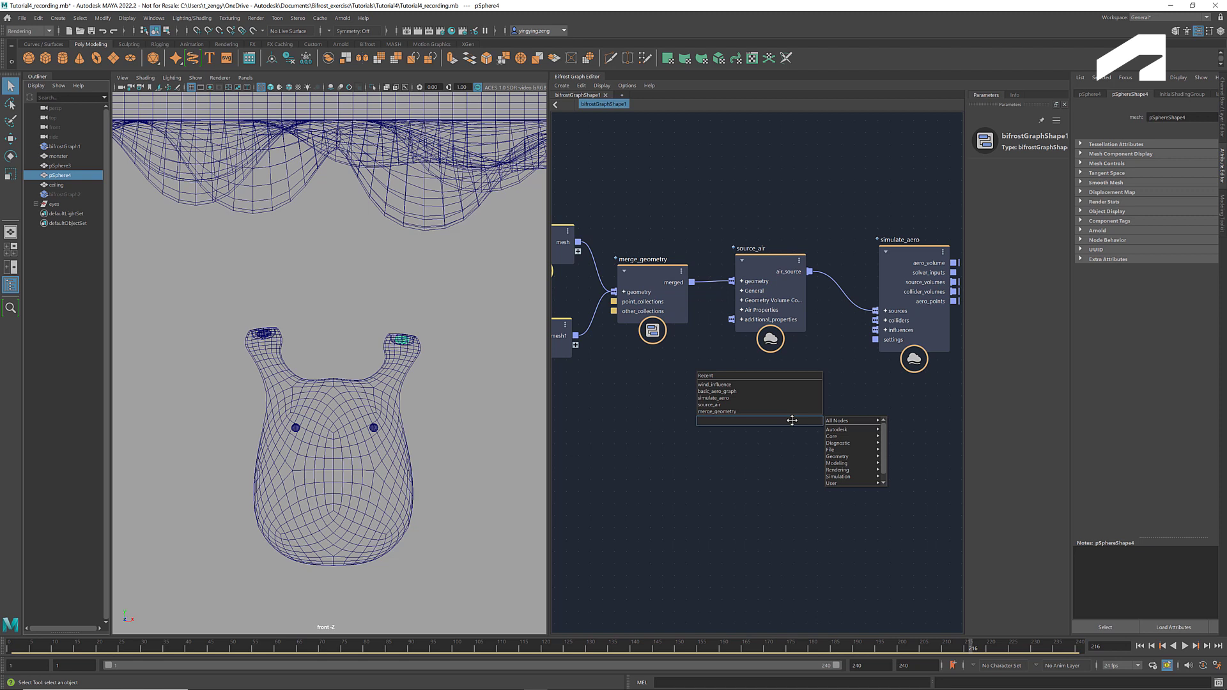
pyautogui.write('aero_solver')
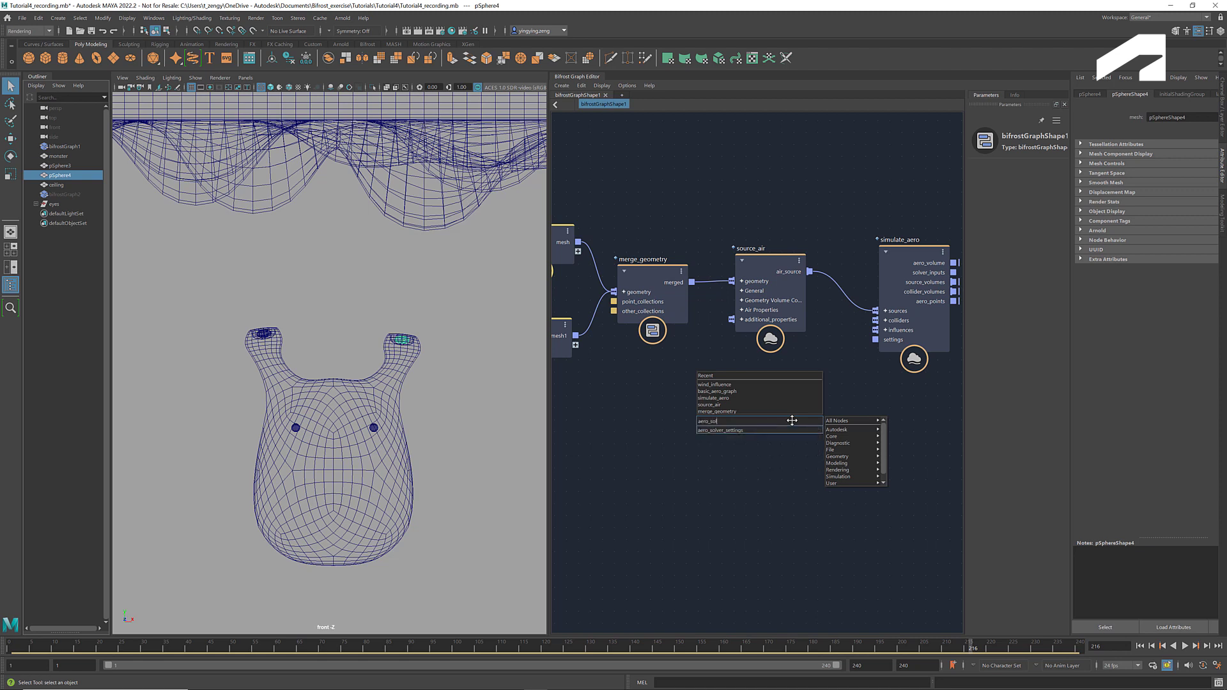
pyautogui.press('Return')
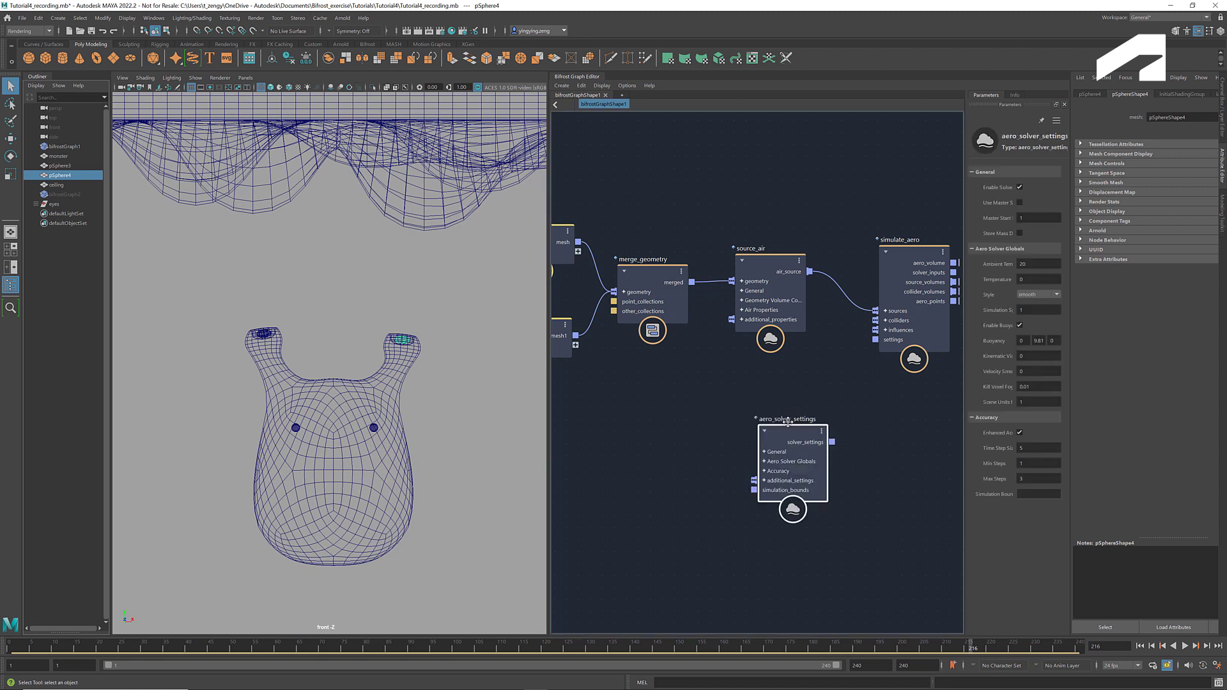
pyautogui.moveTo(767, 434); pyautogui.dragTo(868, 357)
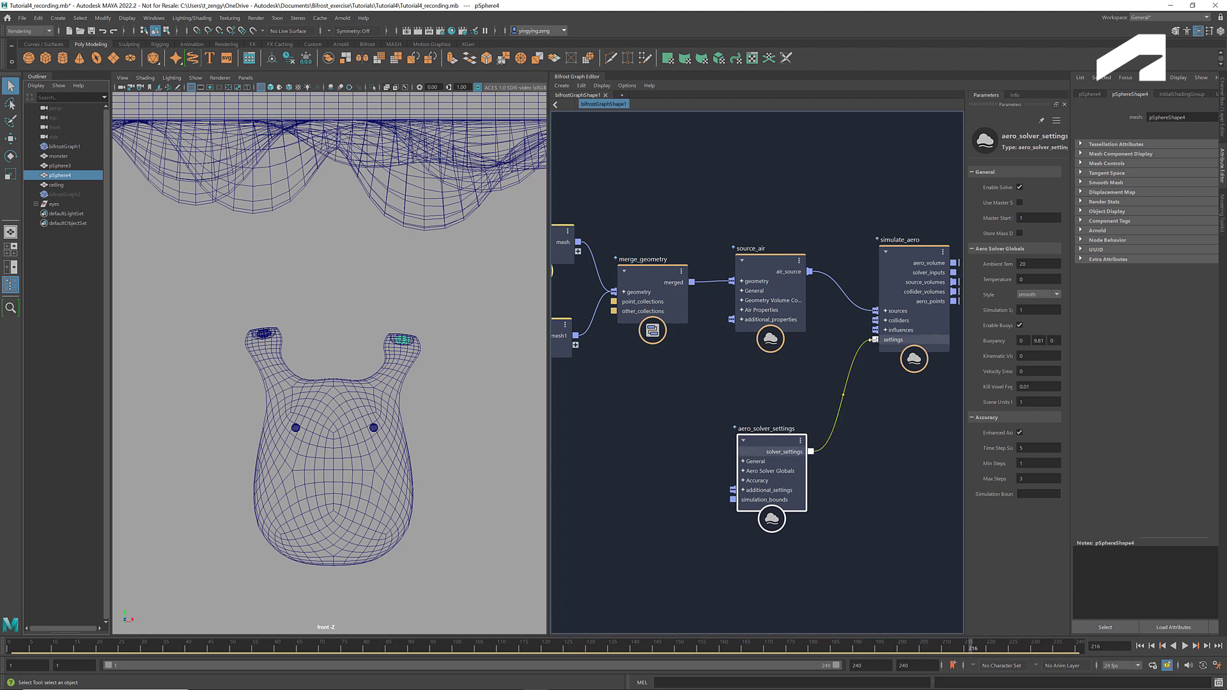
pyautogui.moveTo(873, 340); pyautogui.dragTo(874, 340)
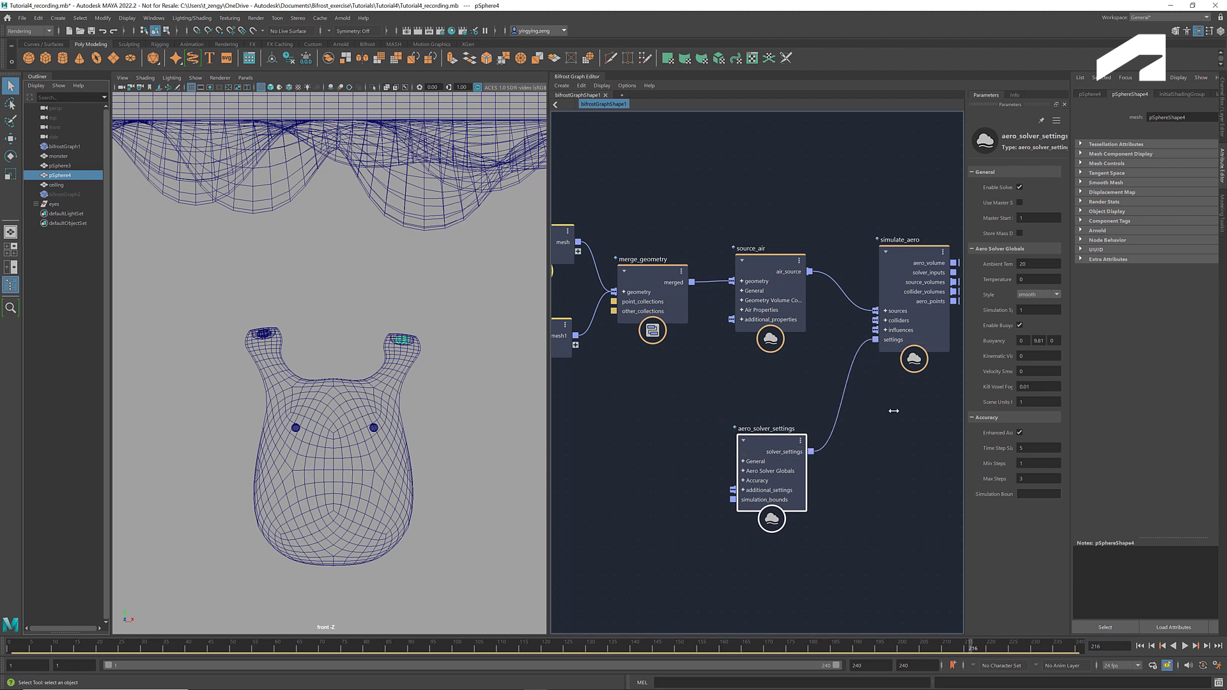
pyautogui.moveTo(882, 414); pyautogui.dragTo(710, 442, button='middle')
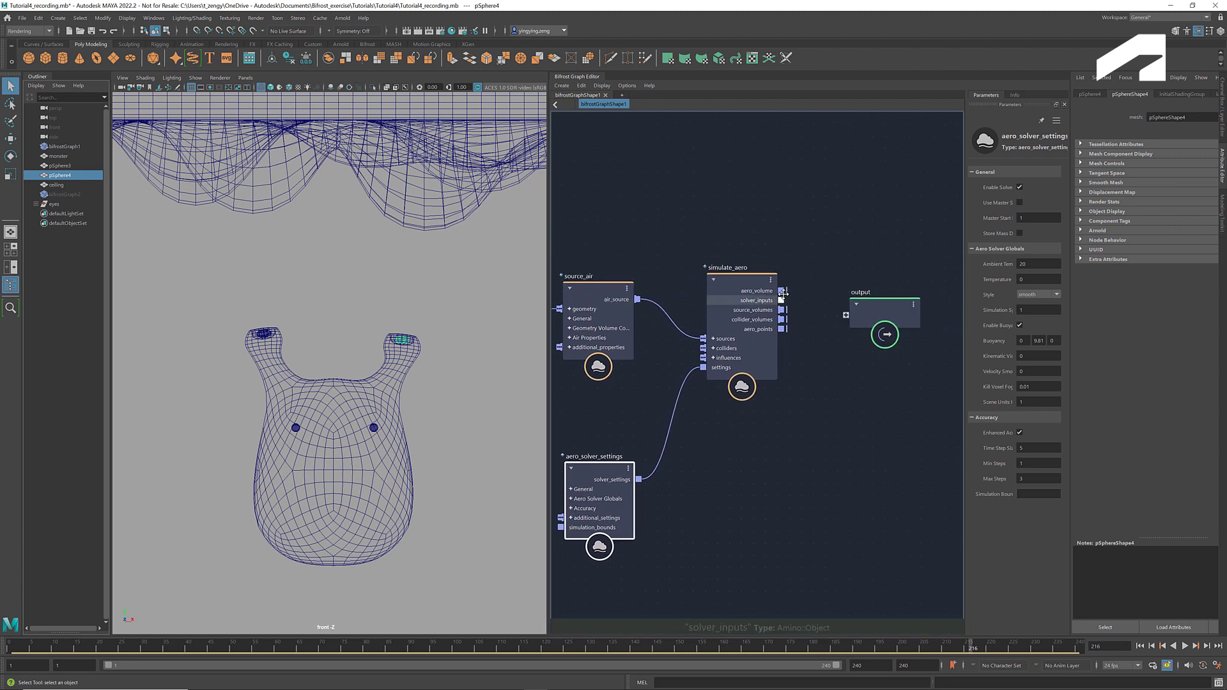
pyautogui.moveTo(784, 289); pyautogui.dragTo(846, 314)
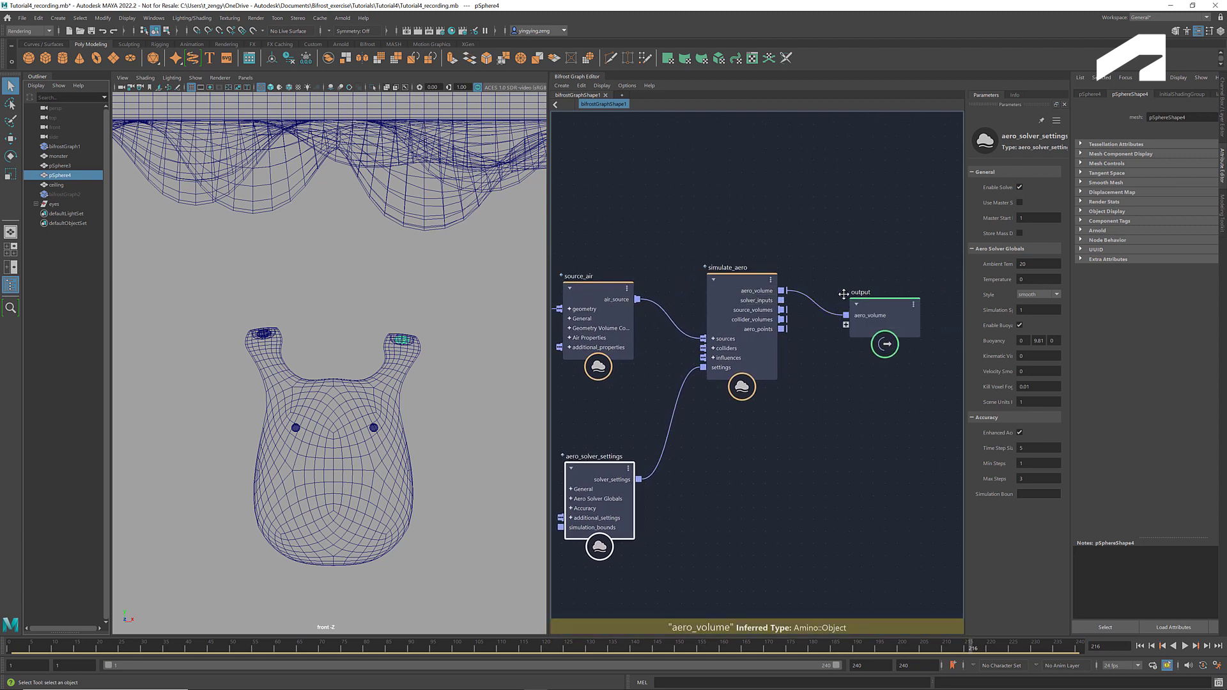
# Switch to smooth shading and play from frame 1 to watch smoke rise from the horns.
pyautogui.click(271, 87)
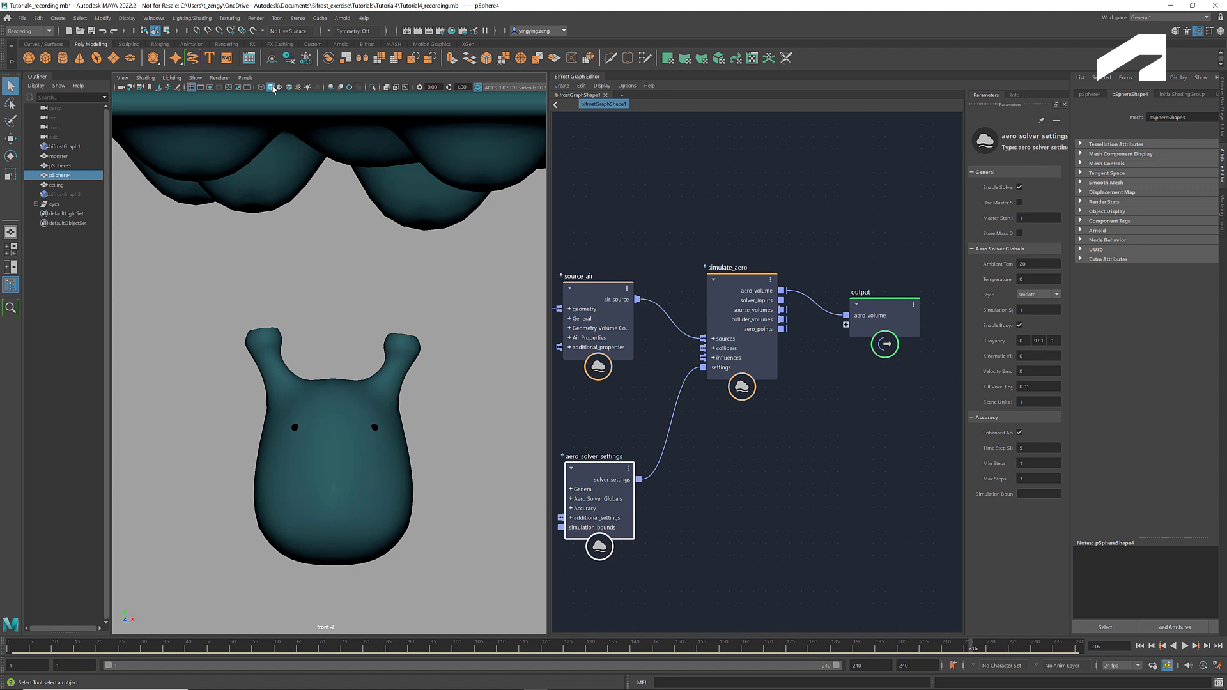
pyautogui.click(1140, 648)
pyautogui.click(1186, 648)
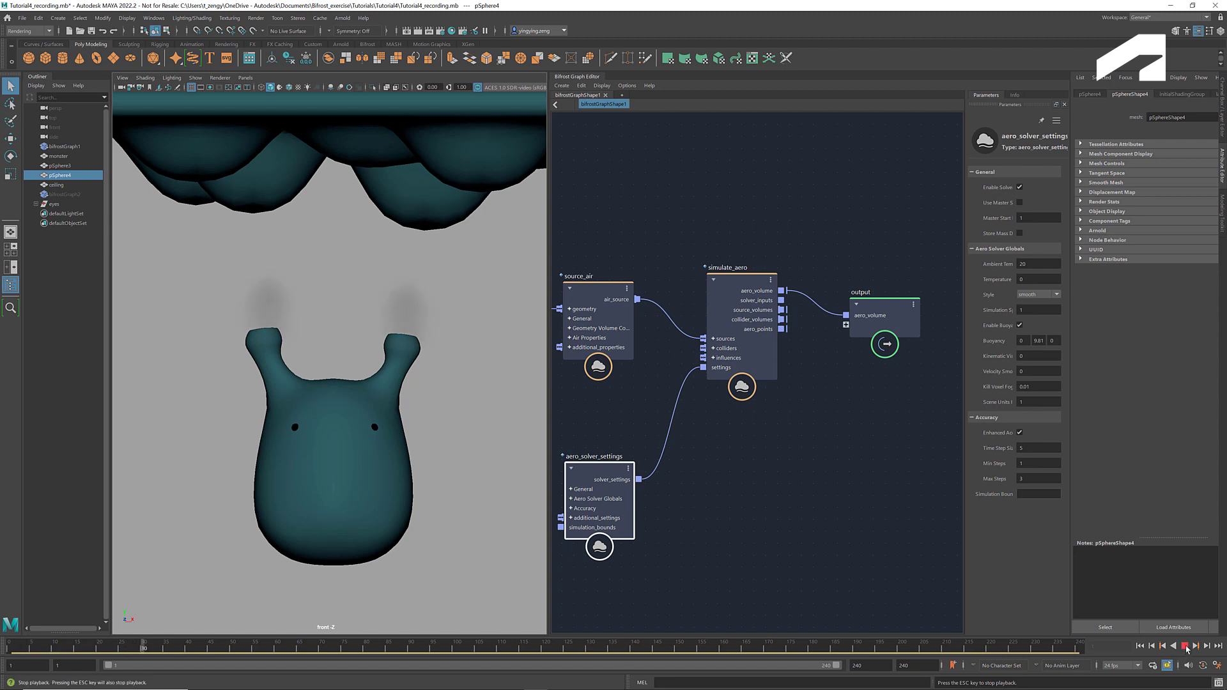
pyautogui.click(1187, 650)
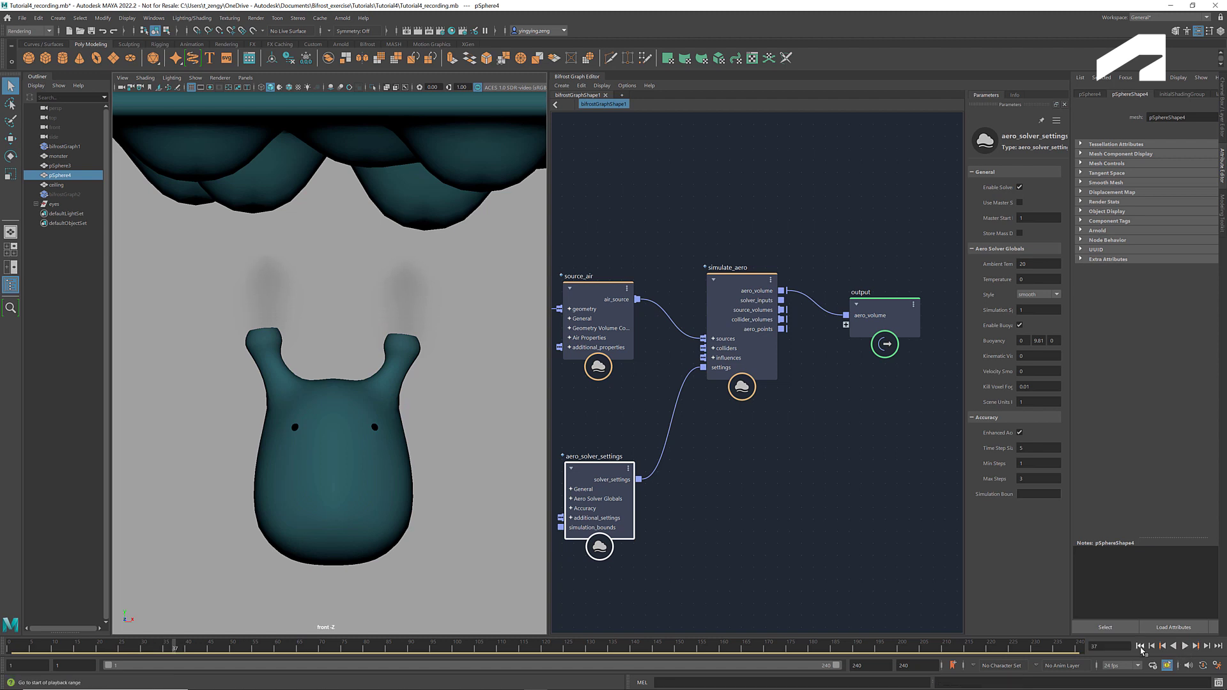
# Create an Arnold aiStandardVolume shader in Hypershade.
pyautogui.click(455, 32)
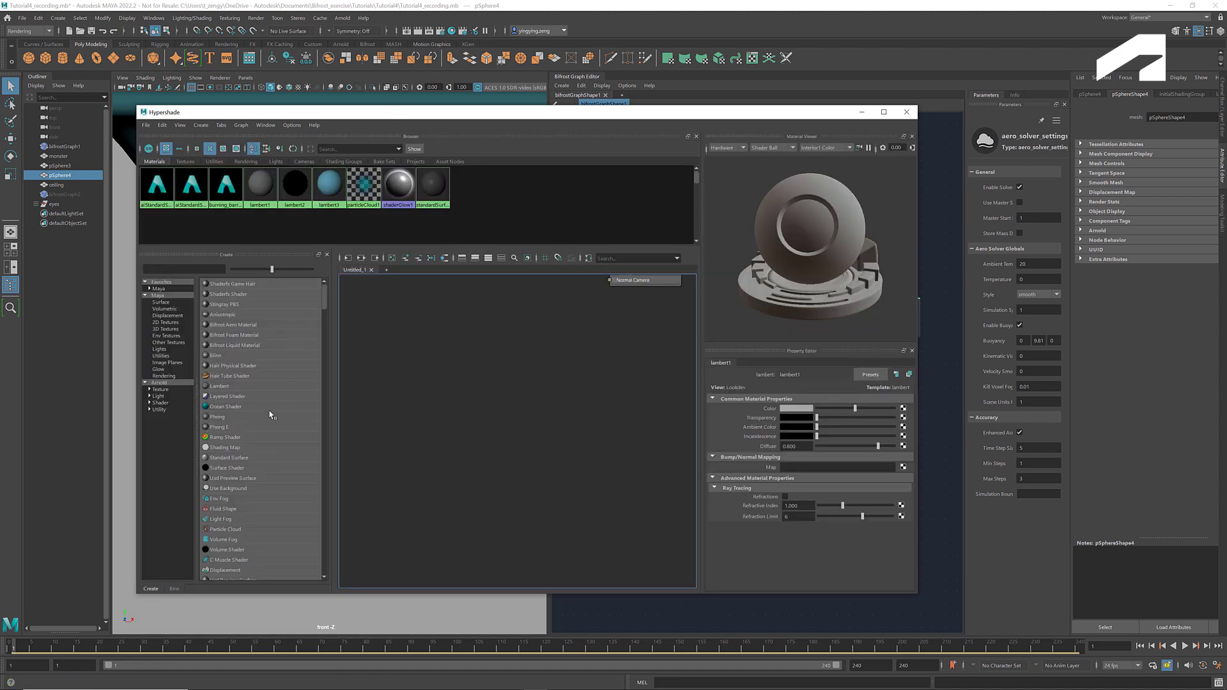
pyautogui.click(161, 383)
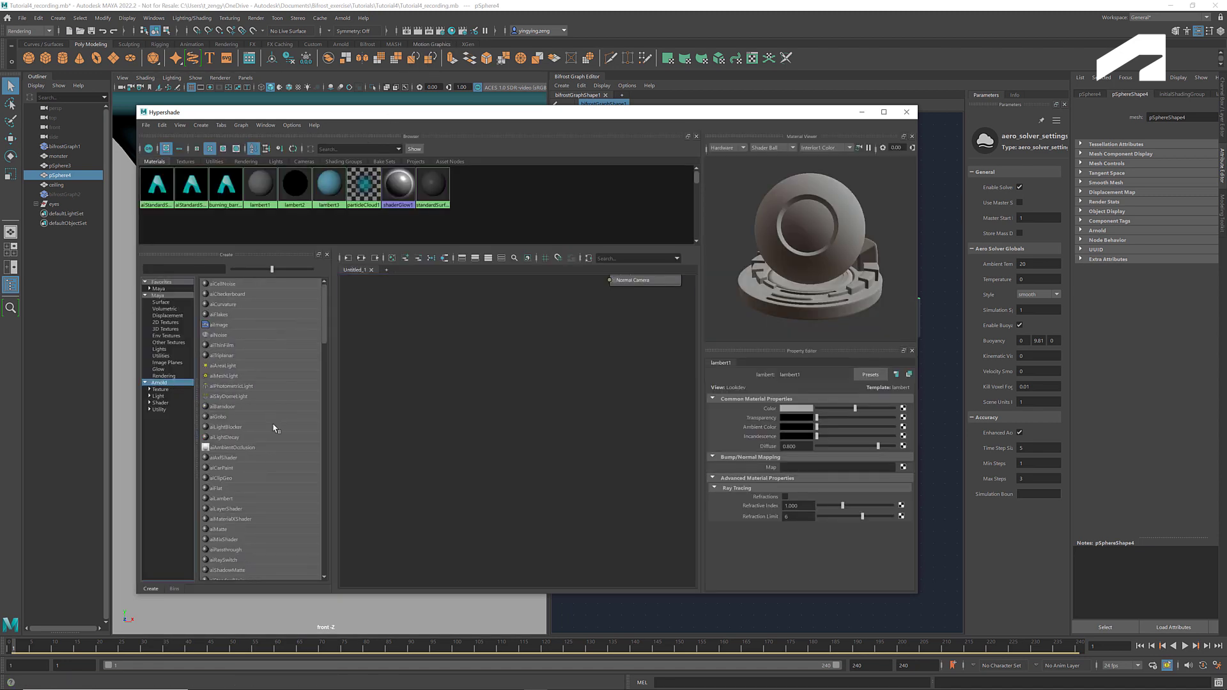
pyautogui.scroll(-3, 272, 428)
pyautogui.scroll(-2, 269, 424)
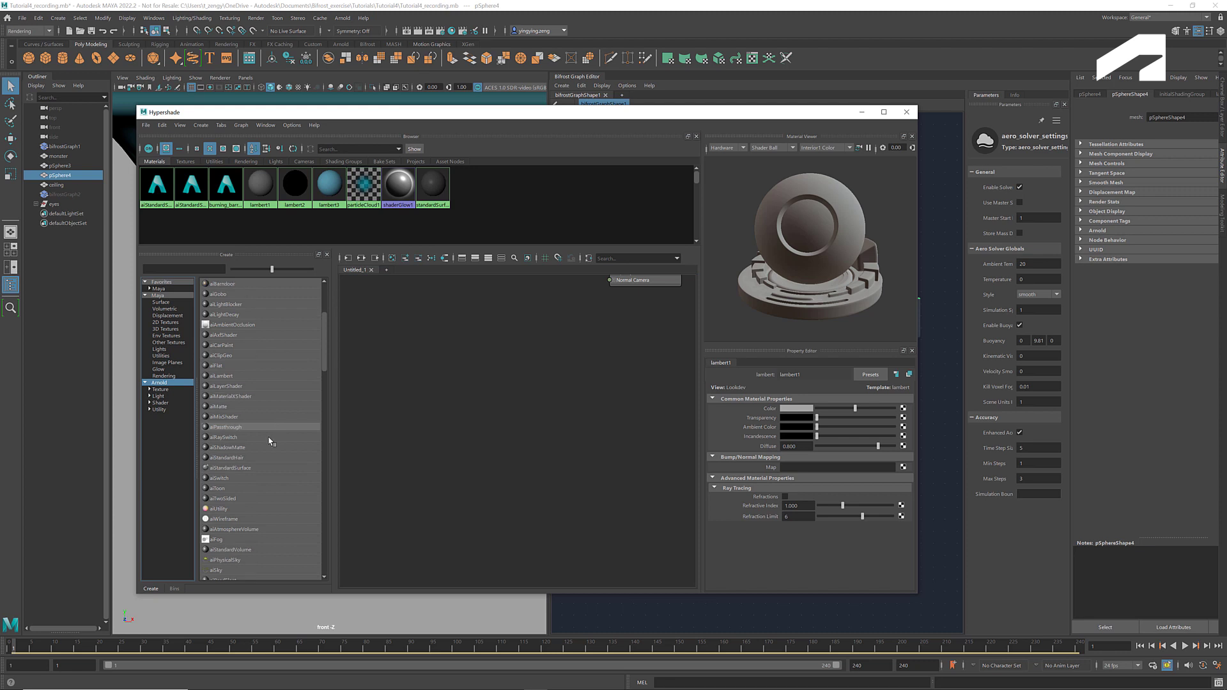
pyautogui.scroll(-2, 270, 424)
pyautogui.scroll(-1, 268, 437)
pyautogui.click(234, 438)
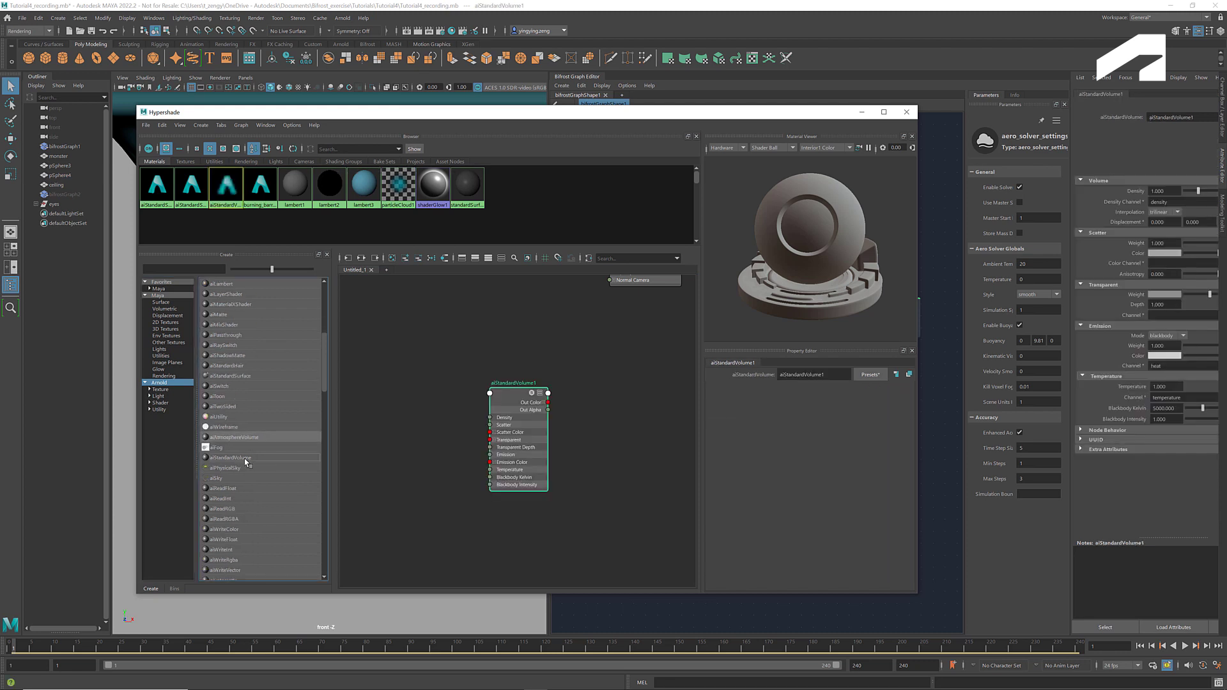
pyautogui.moveTo(519, 400); pyautogui.dragTo(456, 402)
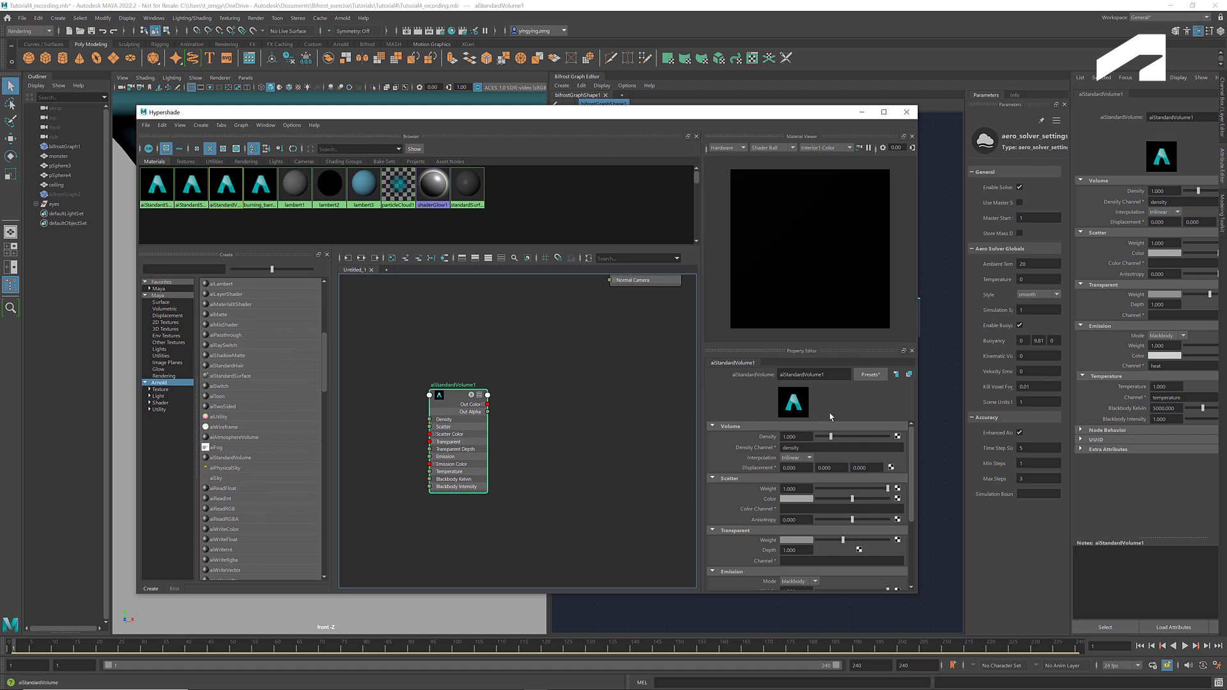
# Apply the default_bifrost_aero preset and set the scatter colour to light purple.
pyautogui.click(871, 374)
pyautogui.moveTo(916, 403)
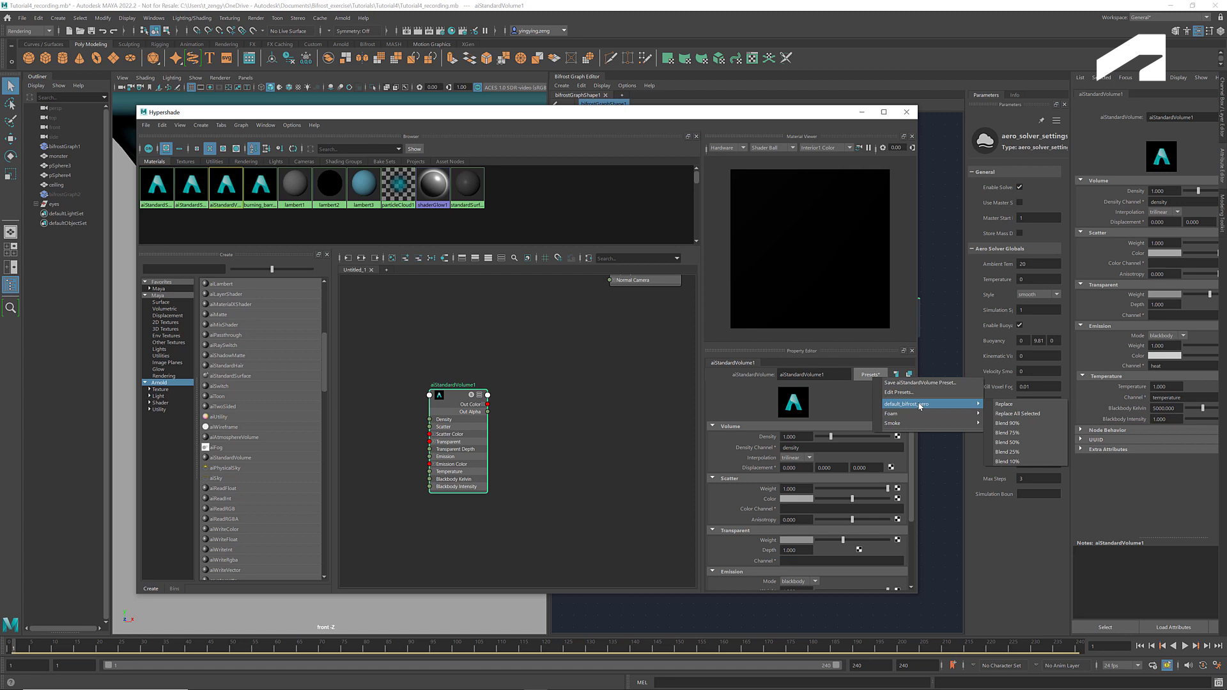
pyautogui.click(1001, 403)
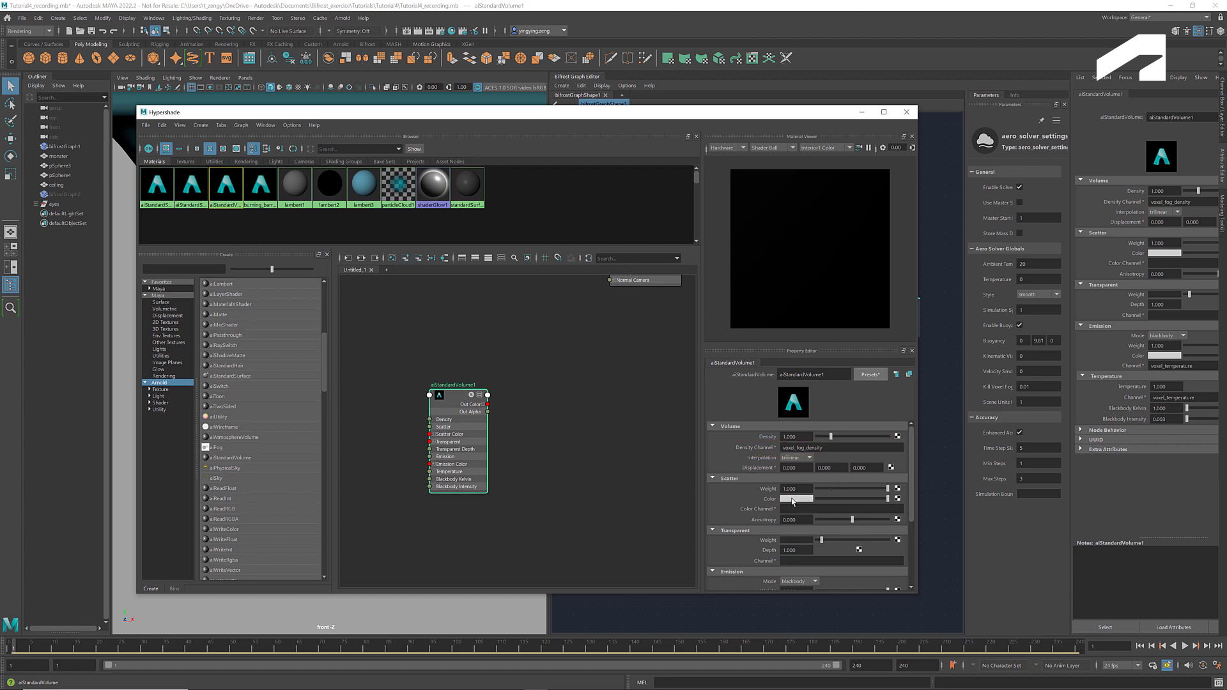
pyautogui.click(792, 500)
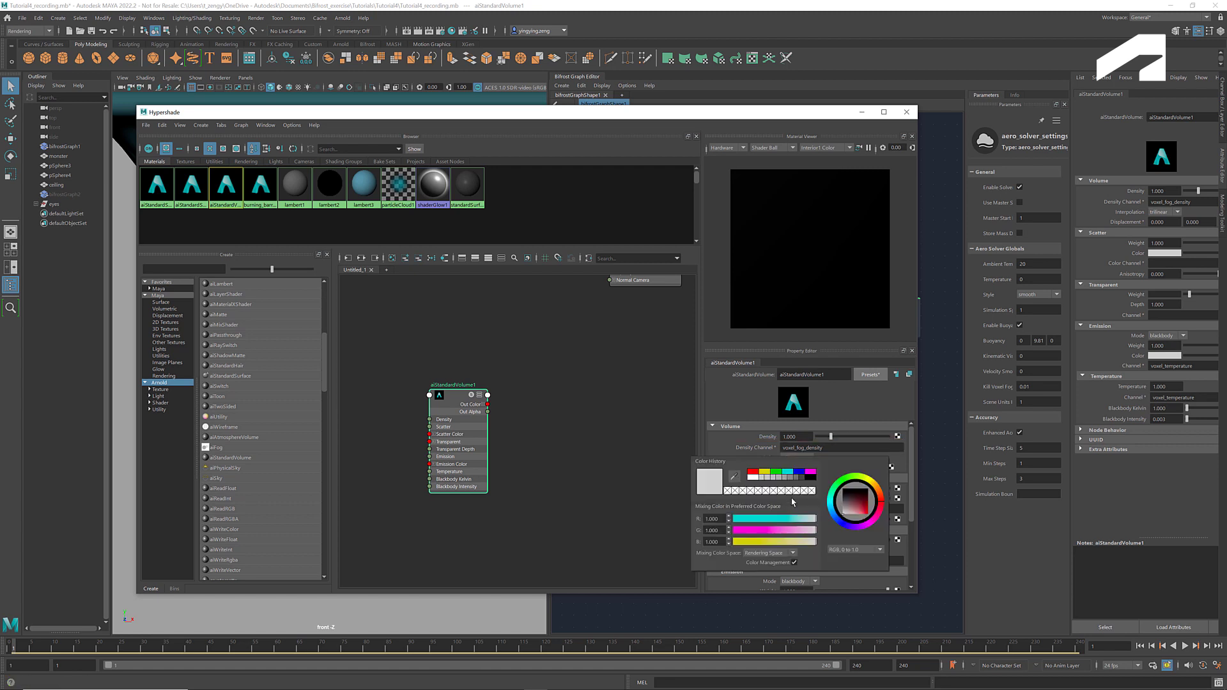
pyautogui.click(853, 512)
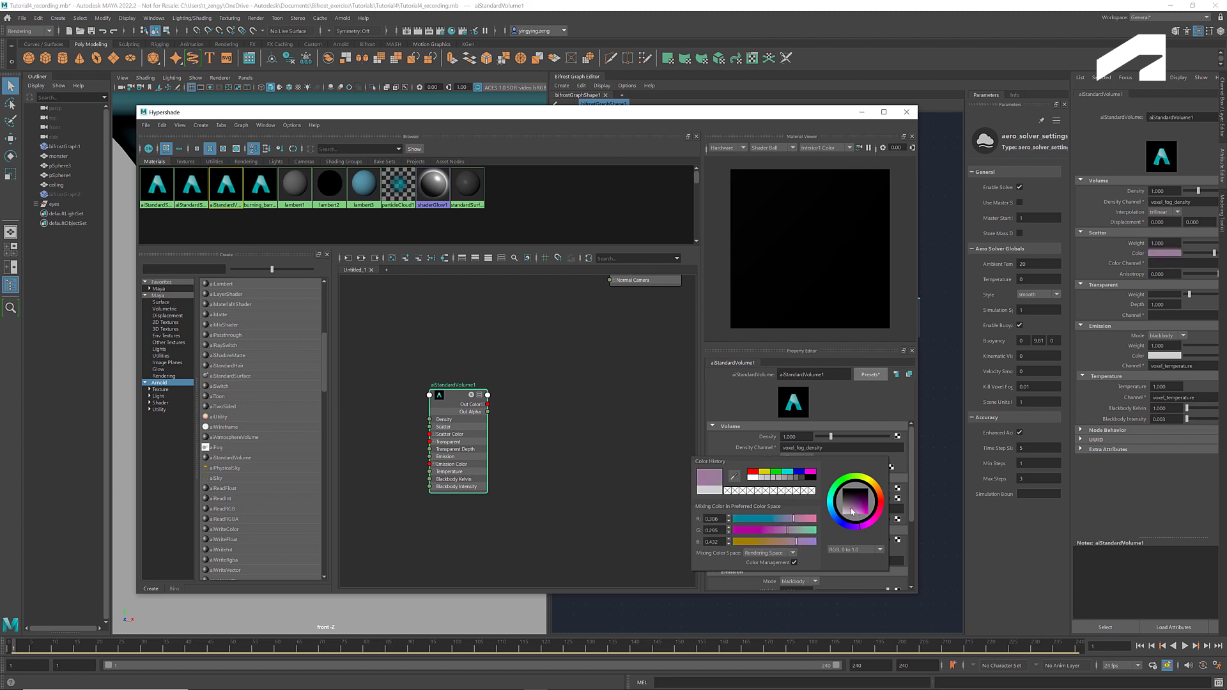
pyautogui.click(575, 336)
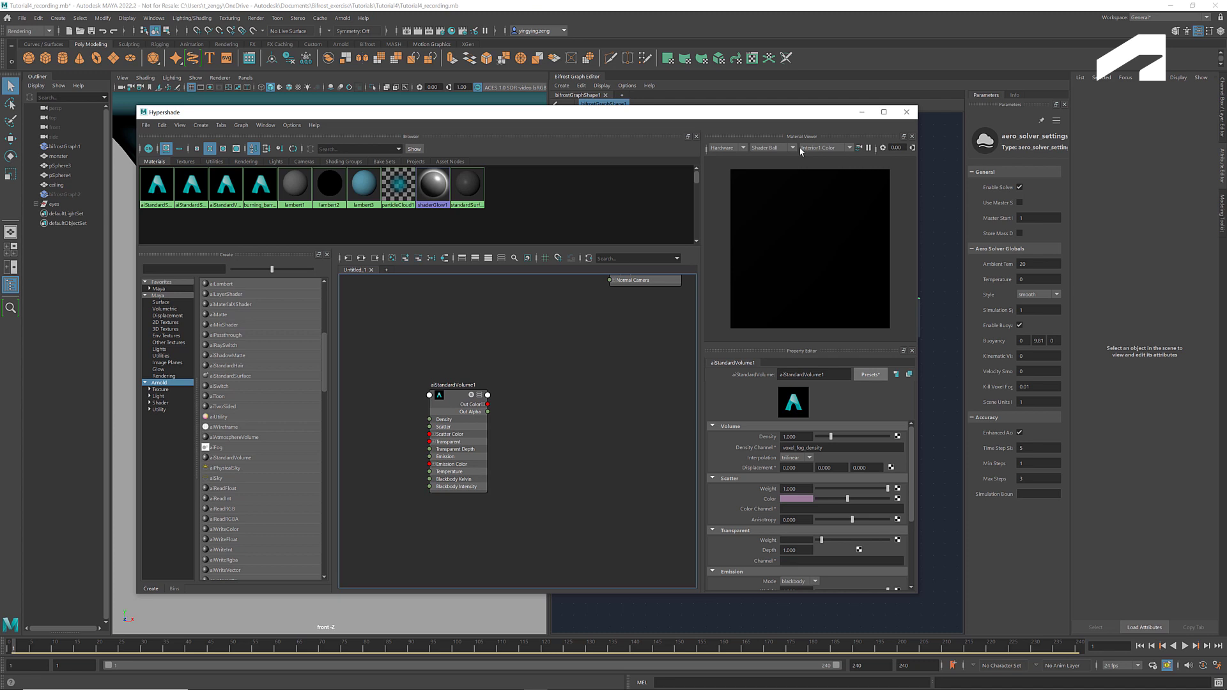
# Add the aiStandardVolume1 shader to the Bifrost graph and move the output node right.
pyautogui.moveTo(656, 112); pyautogui.dragTo(325, 129)
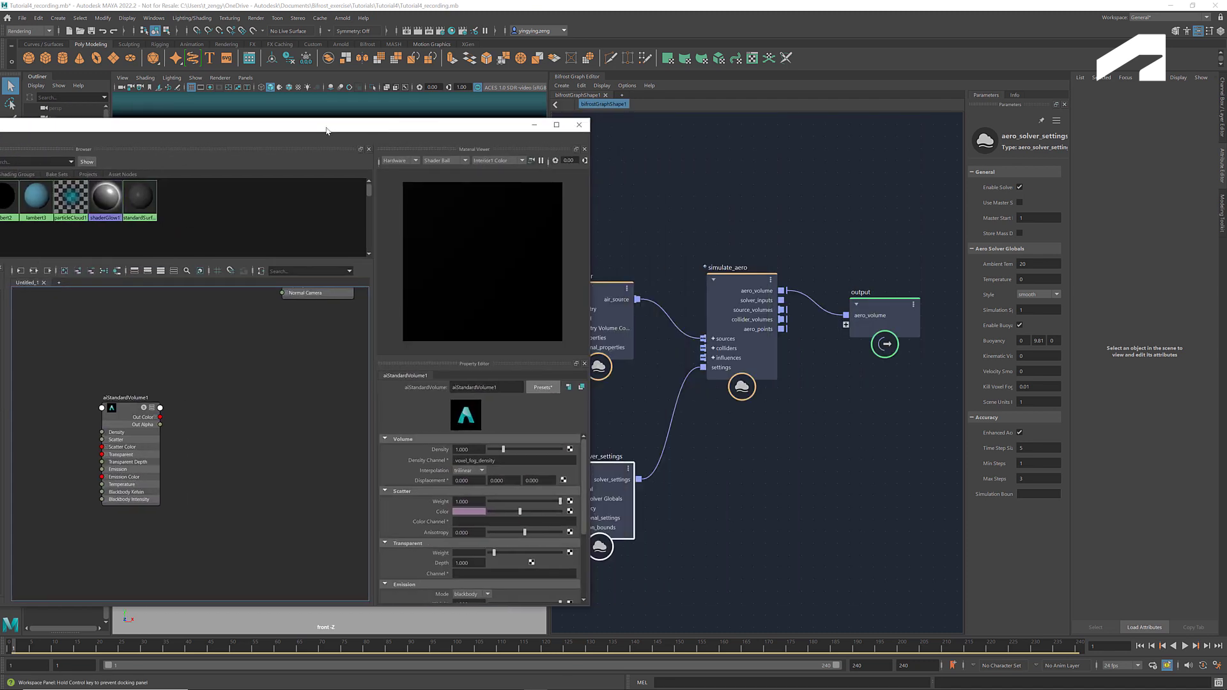
pyautogui.click(127, 415)
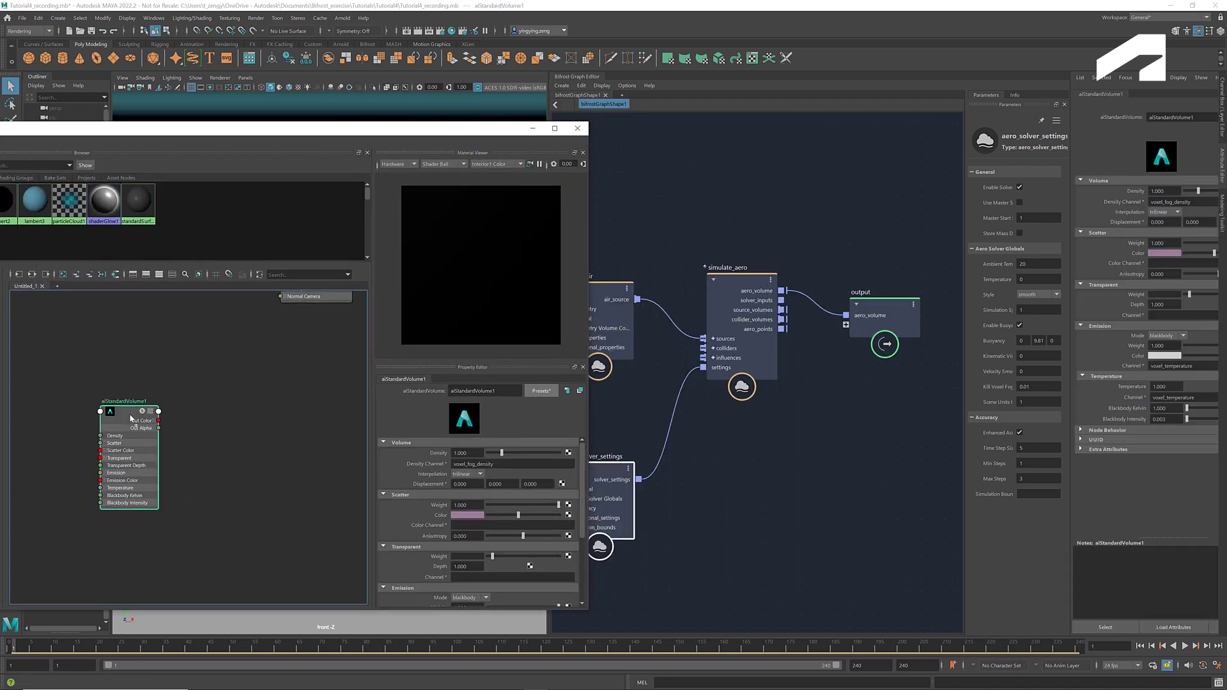
pyautogui.moveTo(128, 416); pyautogui.dragTo(740, 484, button='middle')
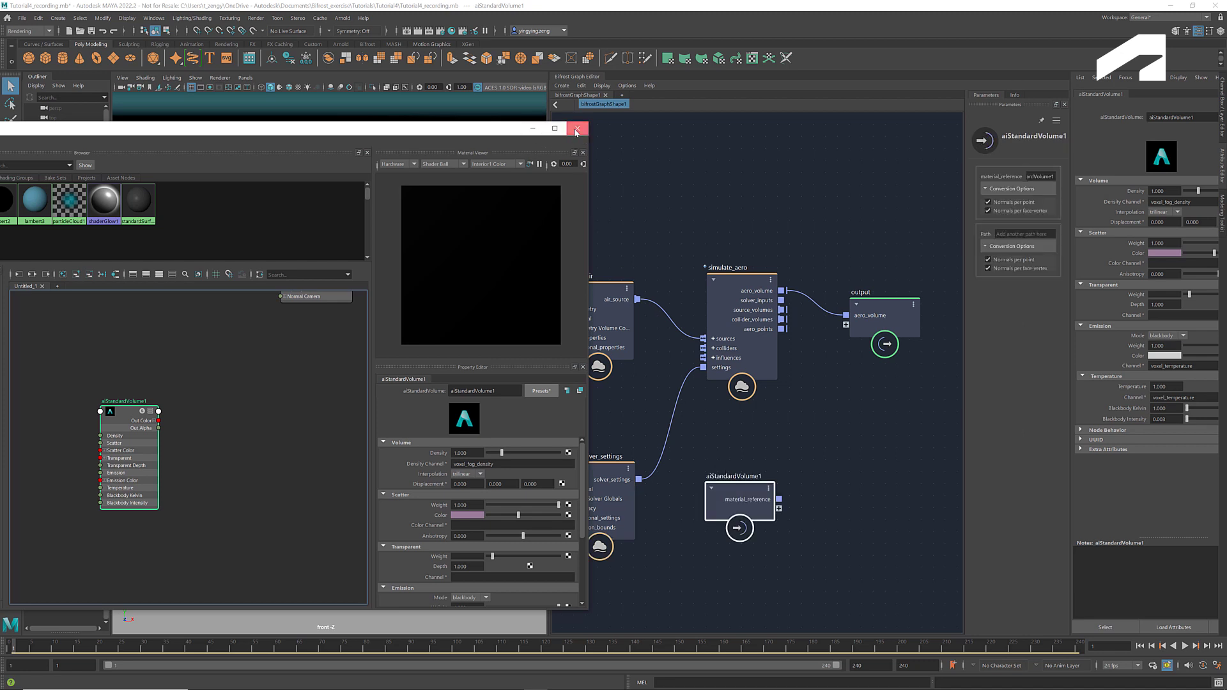
pyautogui.click(578, 129)
pyautogui.moveTo(841, 372)
pyautogui.mouseDown(button='middle')
pyautogui.moveTo(868, 392)
pyautogui.moveTo(810, 398)
pyautogui.mouseUp(button='middle')
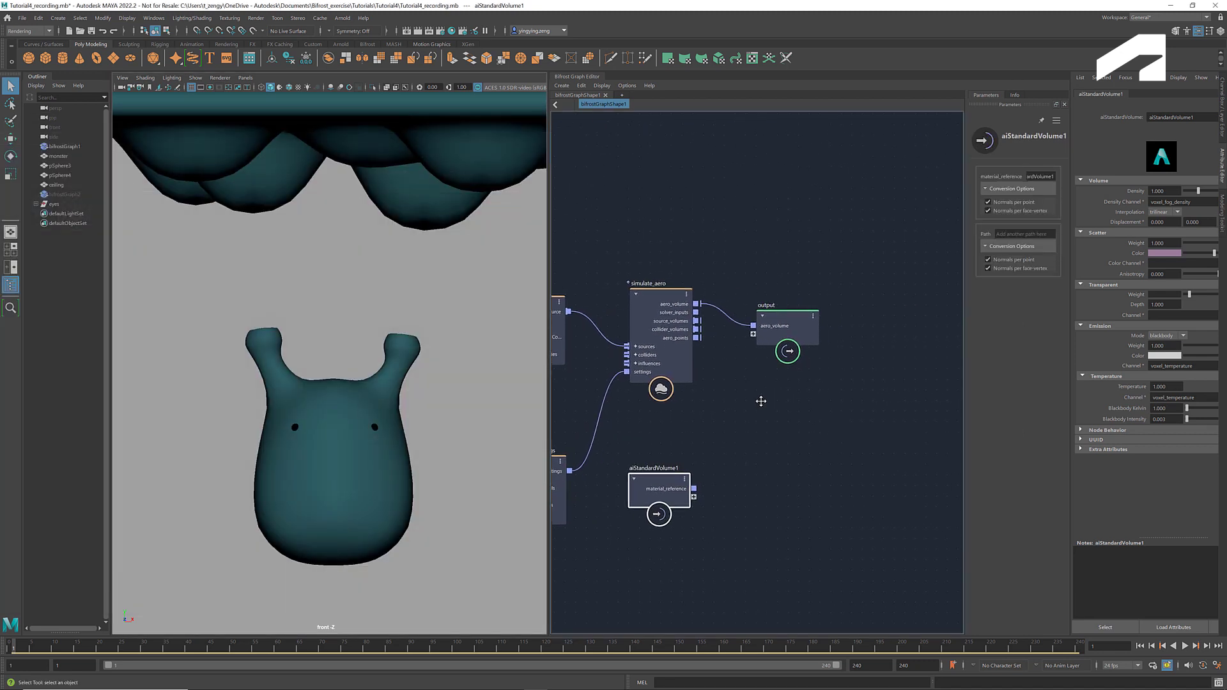
pyautogui.moveTo(762, 319); pyautogui.dragTo(885, 316)
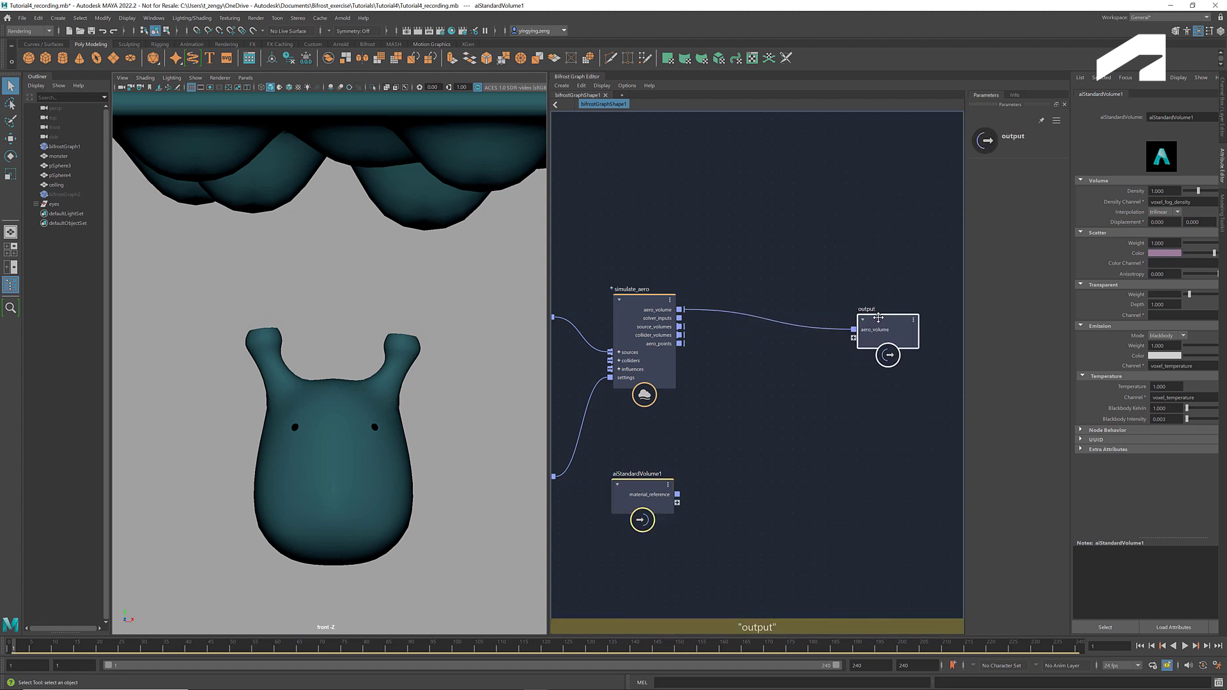
pyautogui.click(792, 369)
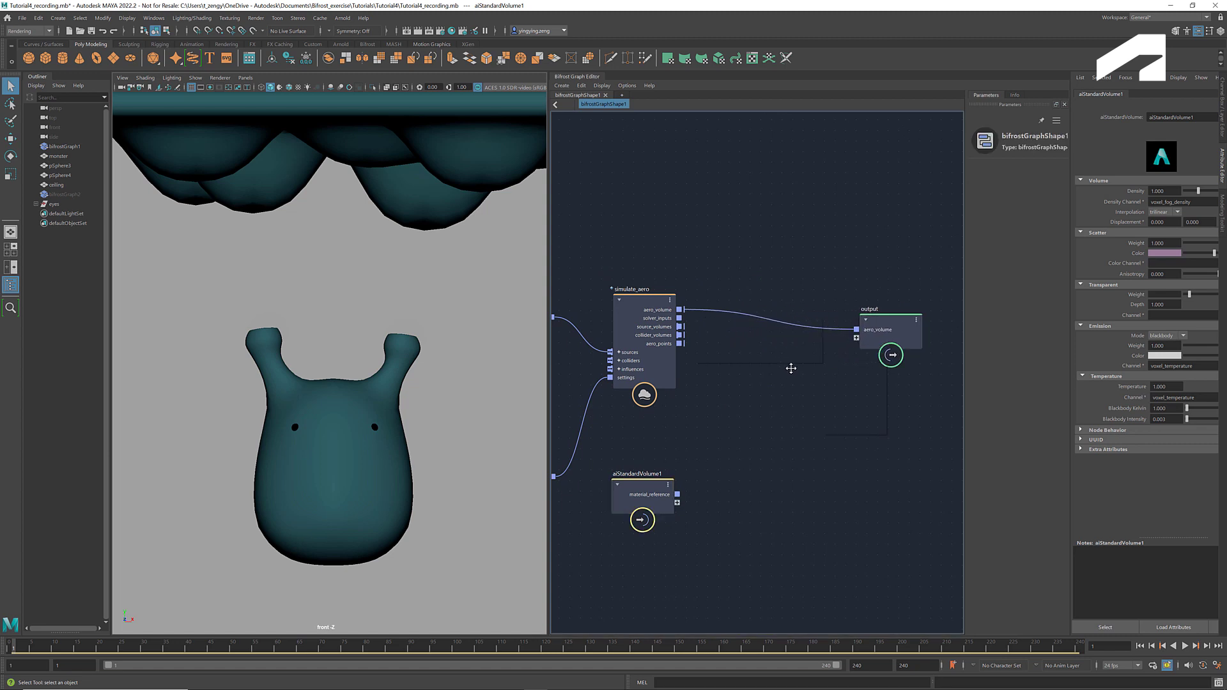
# Add assign_material with aero_volume and aiStandardVolume1 as inputs, and send out_geometry to the output.
pyautogui.press('Tab')
pyautogui.write('assign')
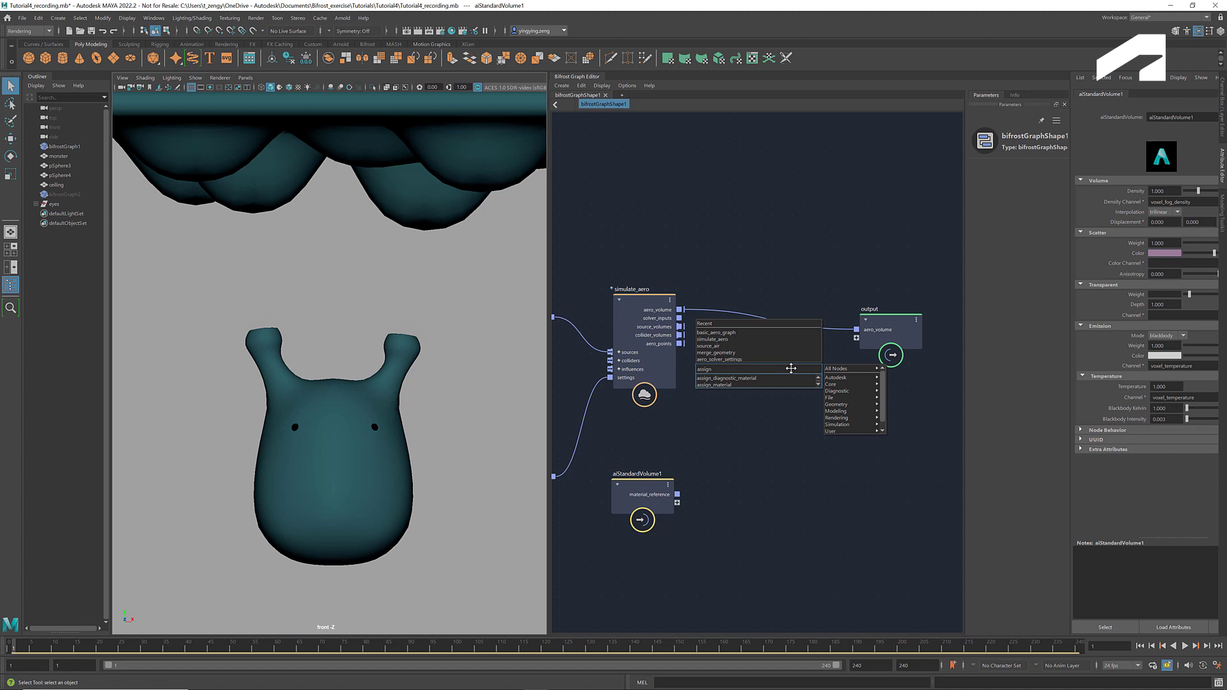
pyautogui.press('Down')
pyautogui.press('Down')
pyautogui.press('Return')
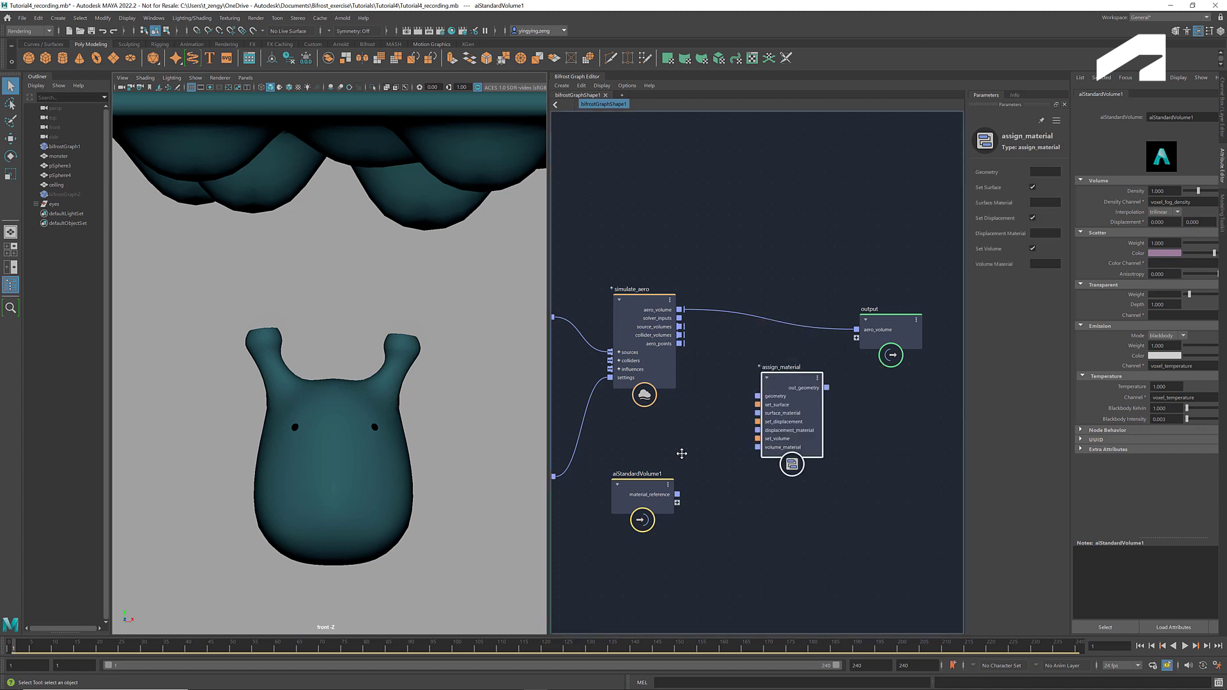
pyautogui.moveTo(653, 485); pyautogui.dragTo(661, 448)
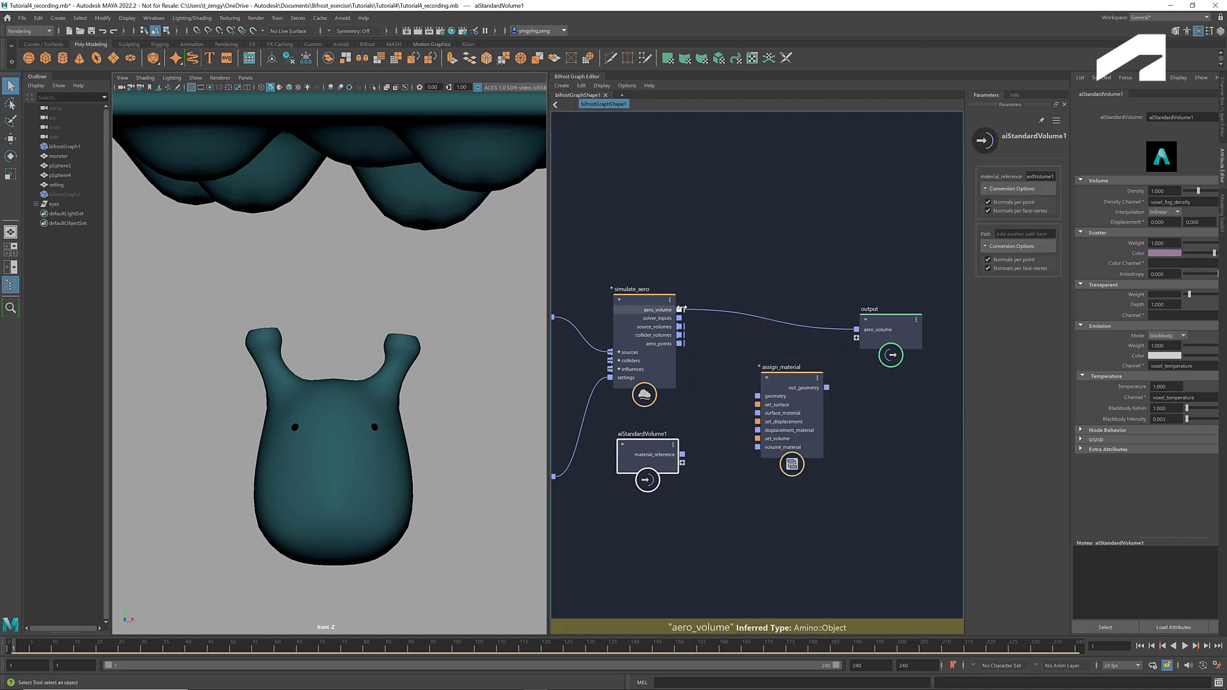
pyautogui.moveTo(681, 309); pyautogui.dragTo(758, 396)
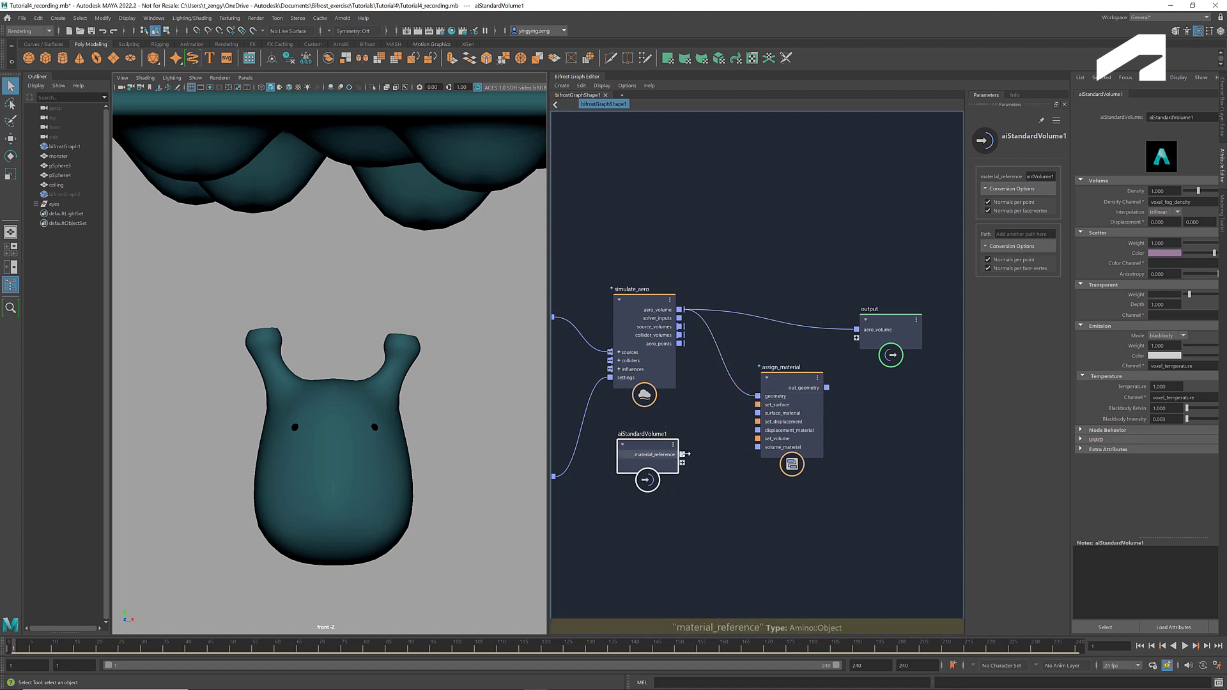
pyautogui.moveTo(684, 453); pyautogui.dragTo(755, 447)
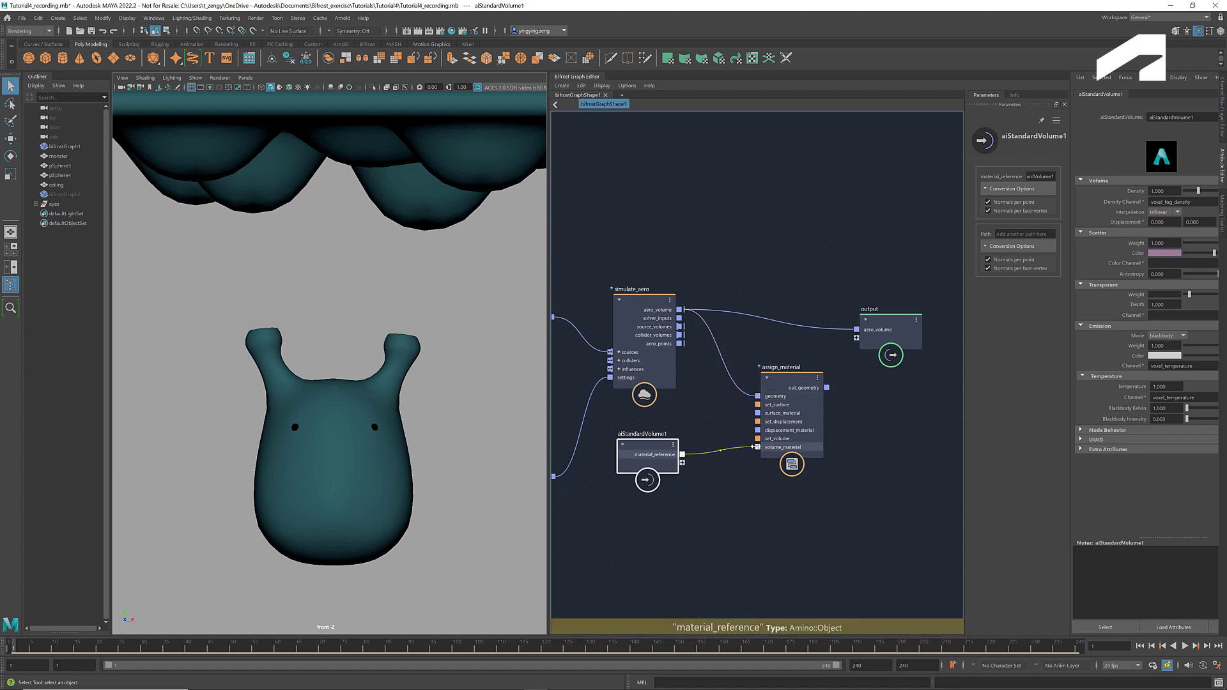
pyautogui.click(757, 446)
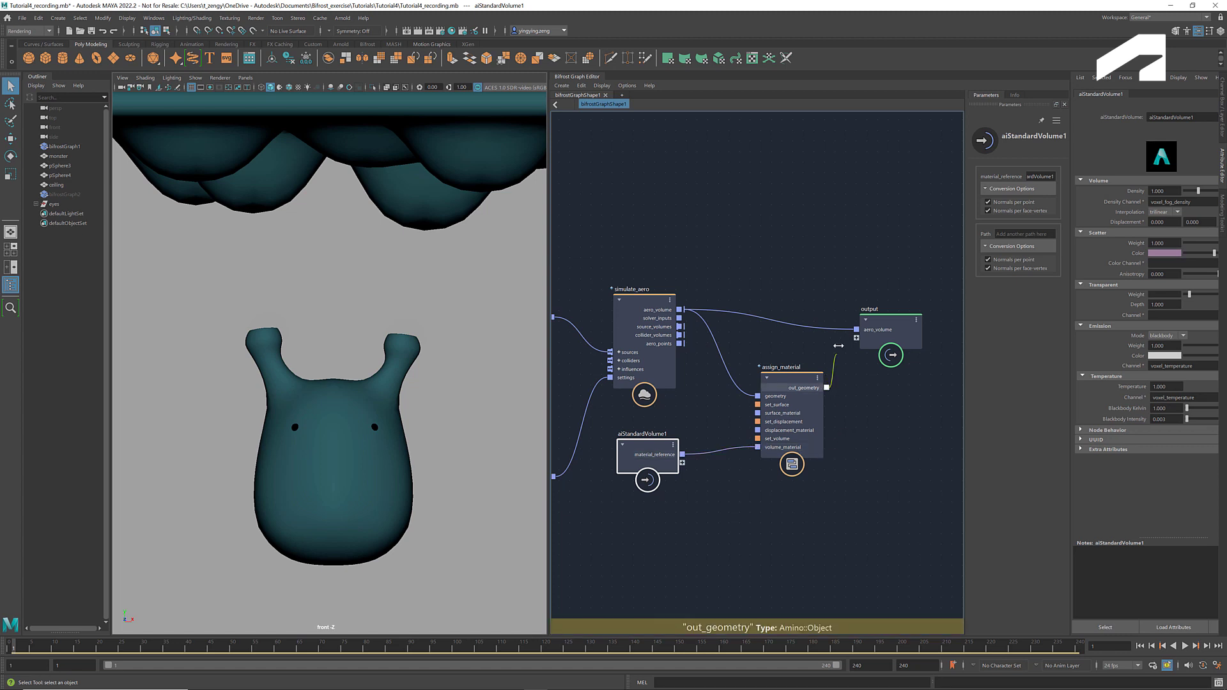
pyautogui.moveTo(826, 388); pyautogui.dragTo(856, 329)
pyautogui.click(821, 283)
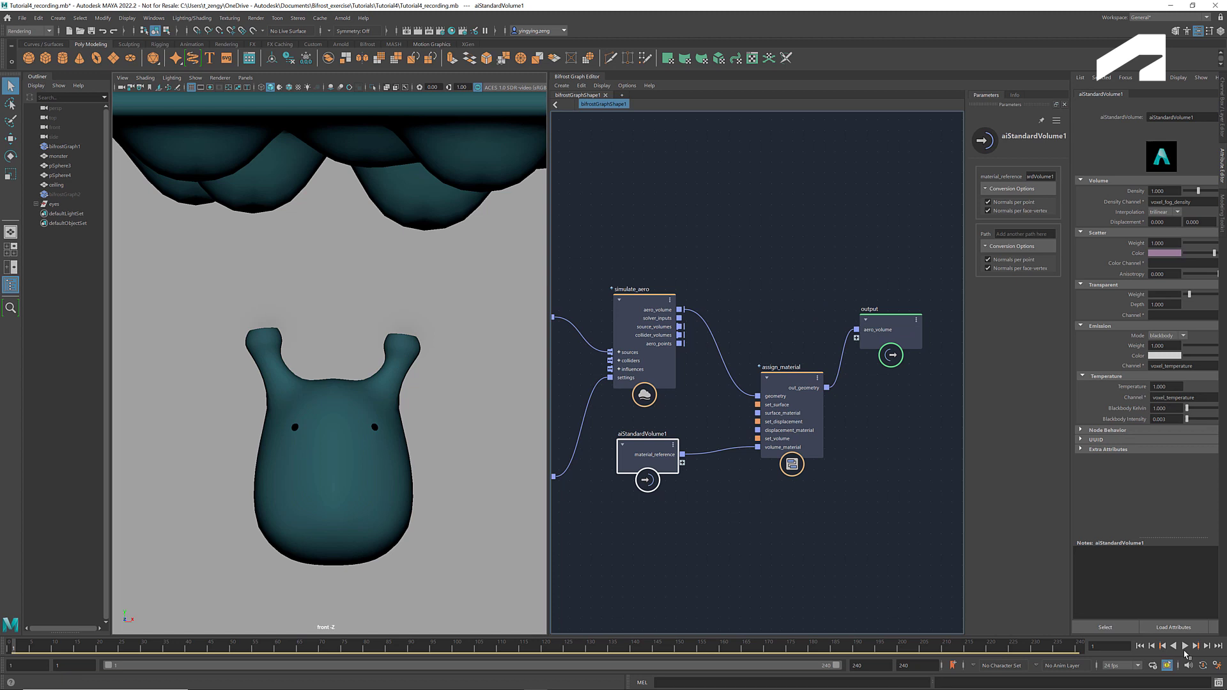
# Play the smoke simulation, then return to the first frame.
pyautogui.click(1185, 648)
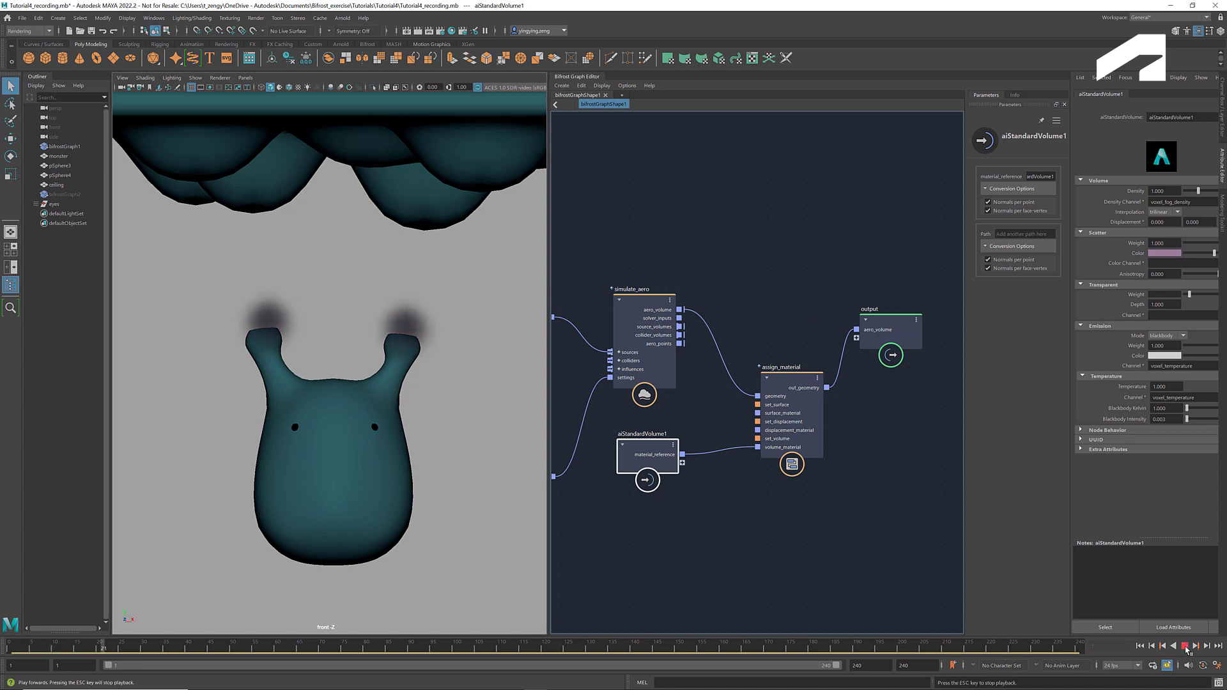
pyautogui.click(1185, 648)
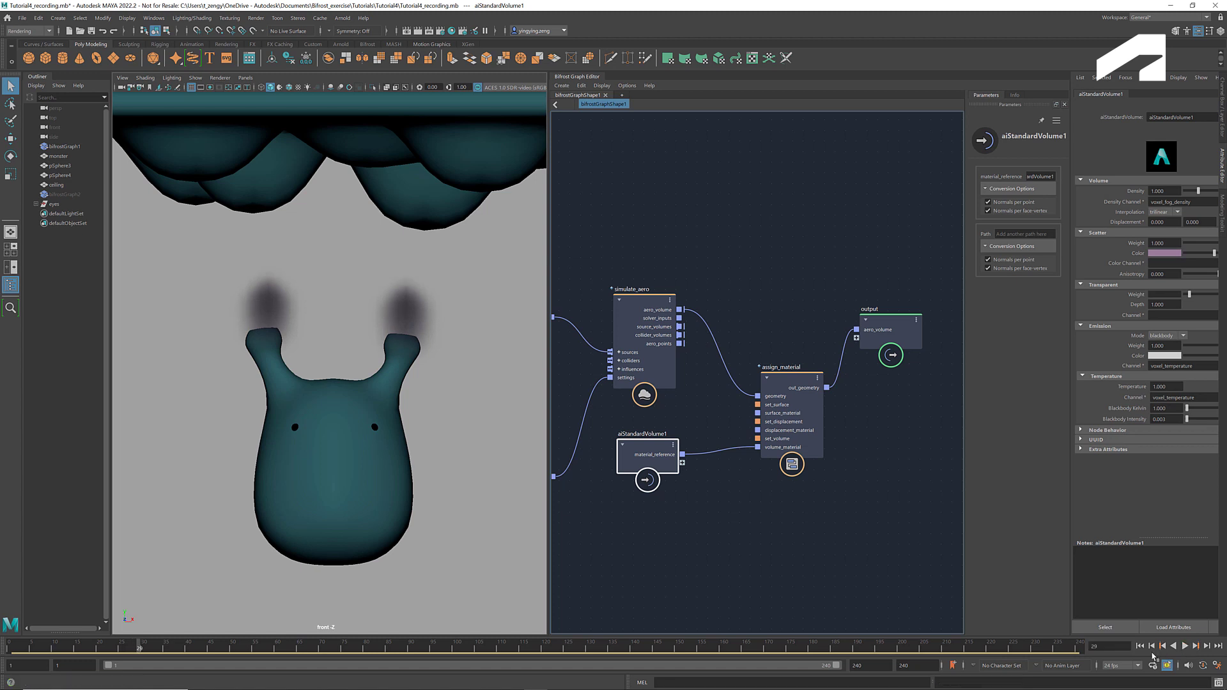
pyautogui.click(1145, 650)
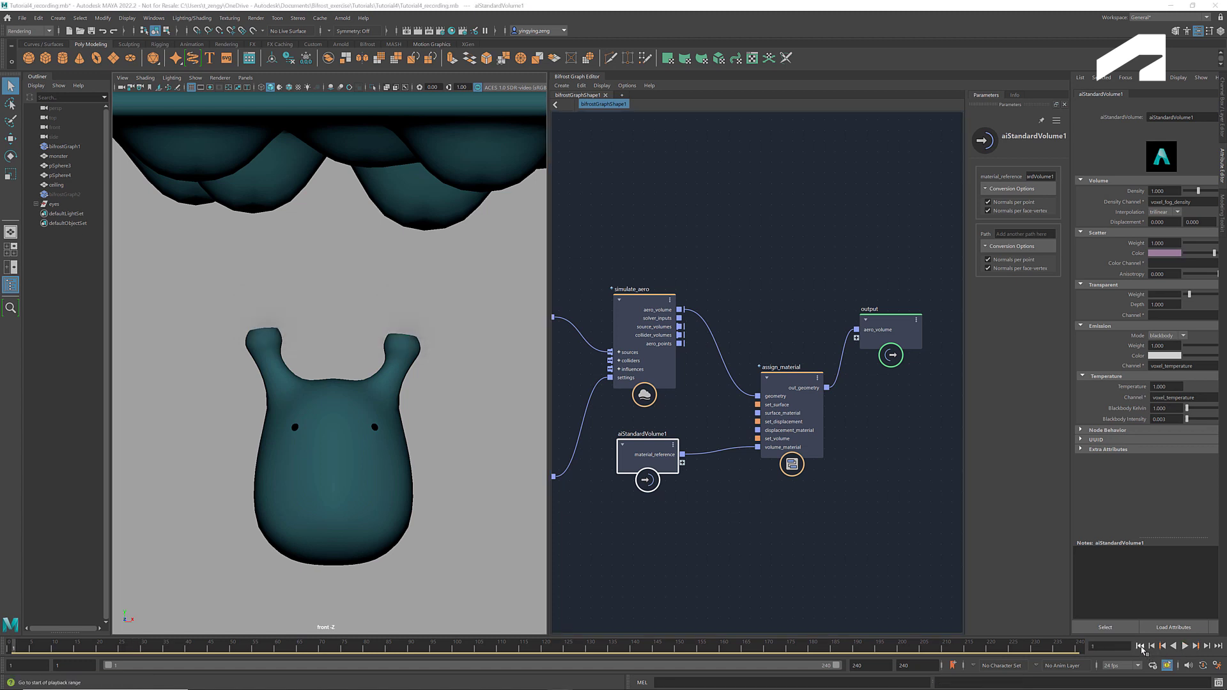
# Set source_air's Resolution Mode to Absolute.
pyautogui.click(770, 543)
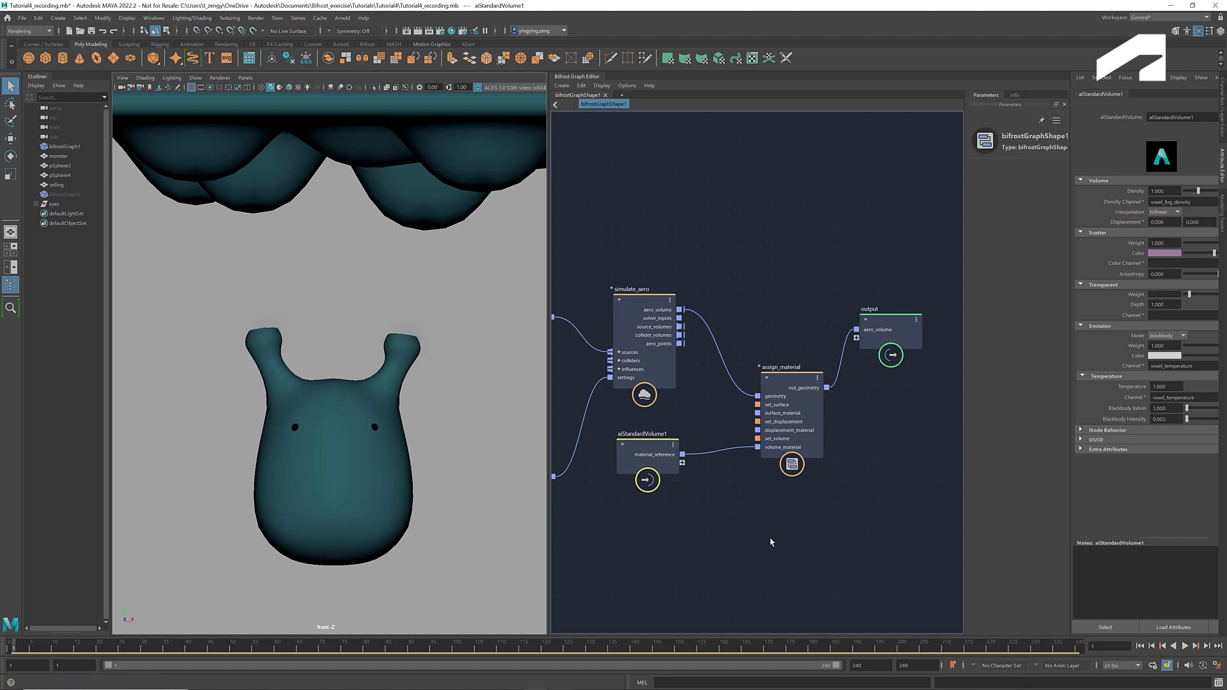
pyautogui.moveTo(614, 365); pyautogui.dragTo(656, 304, button='middle')
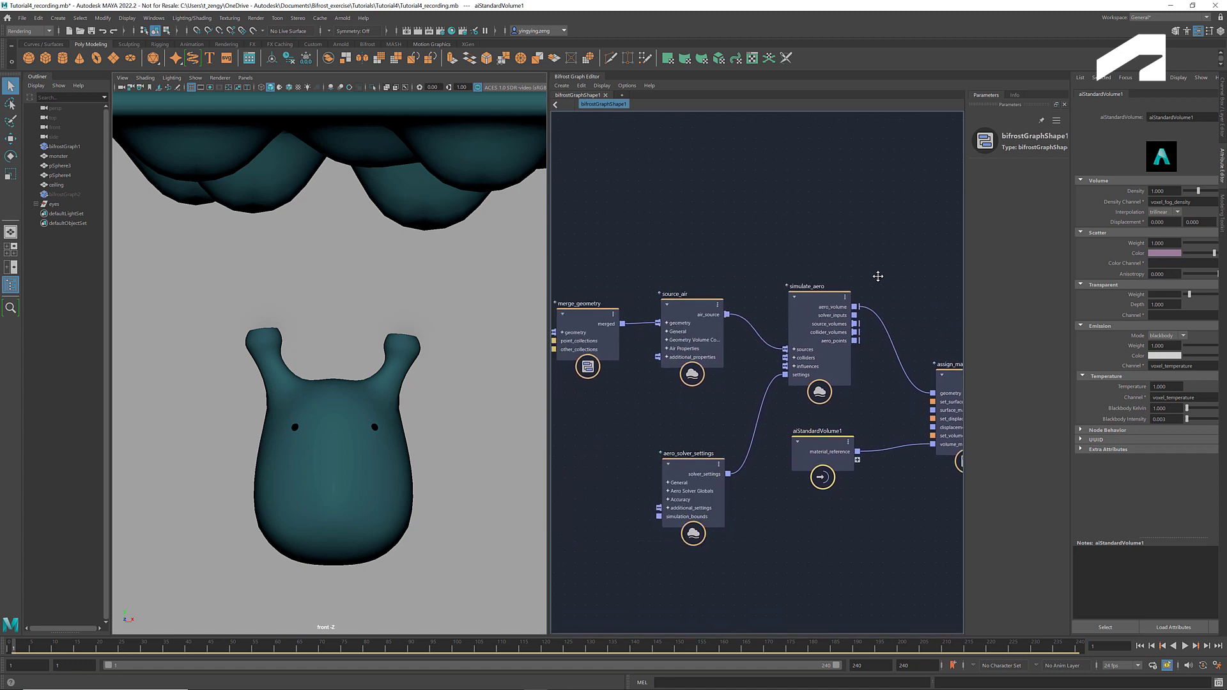
pyautogui.click(668, 300)
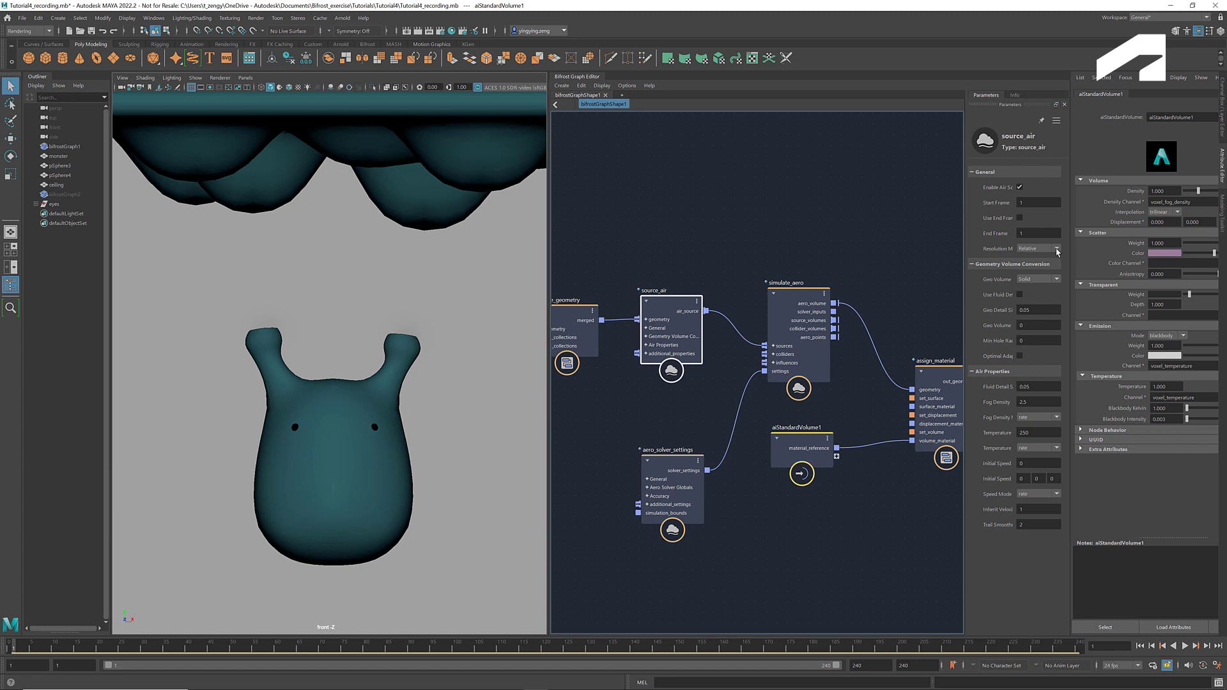
pyautogui.click(1057, 250)
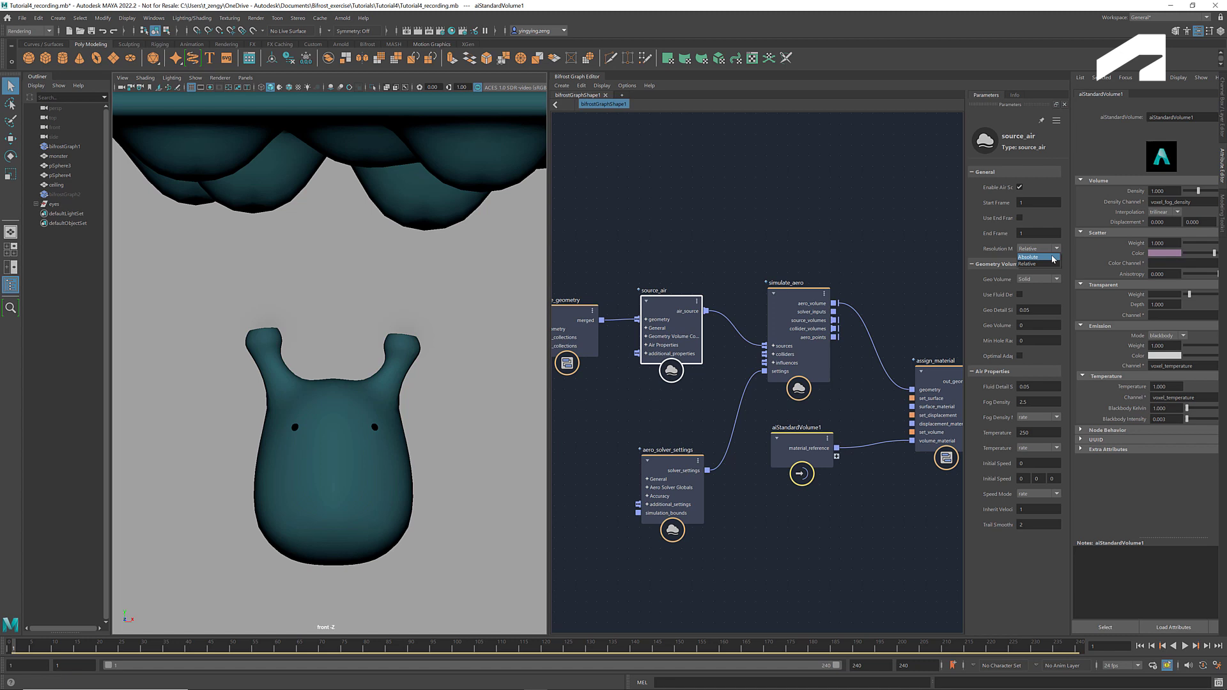
pyautogui.click(1052, 257)
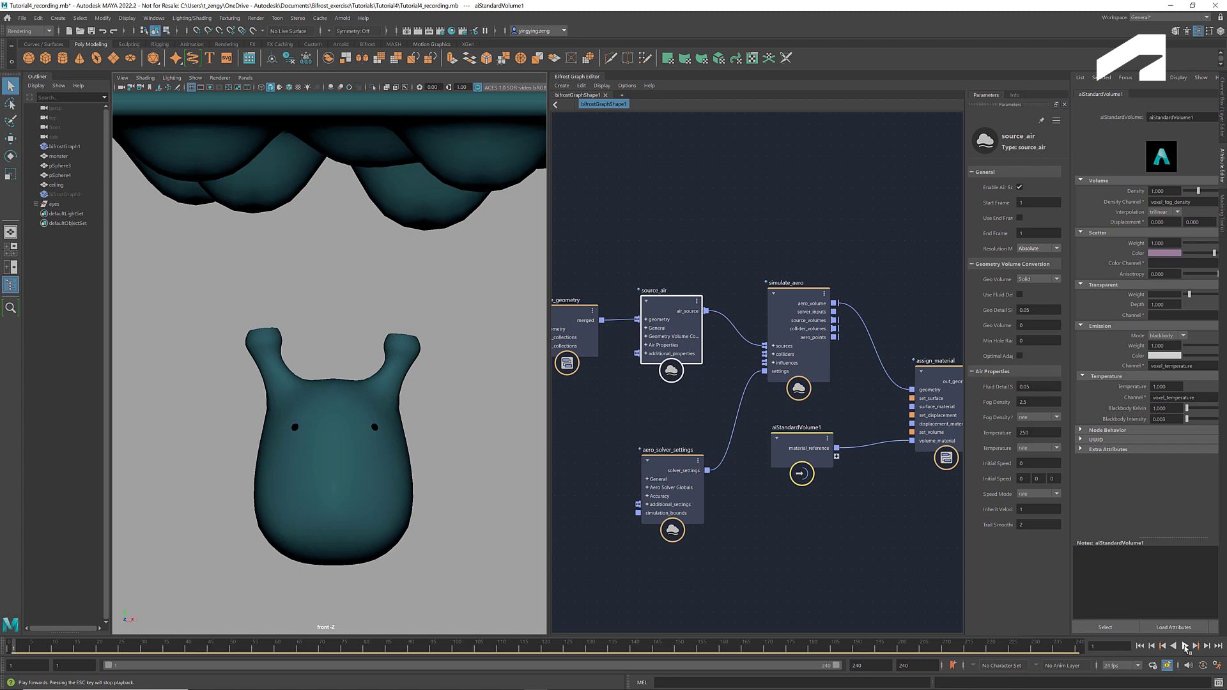
# Set source_air's Fog Density to 20 and replay the simulation.
pyautogui.click(1186, 648)
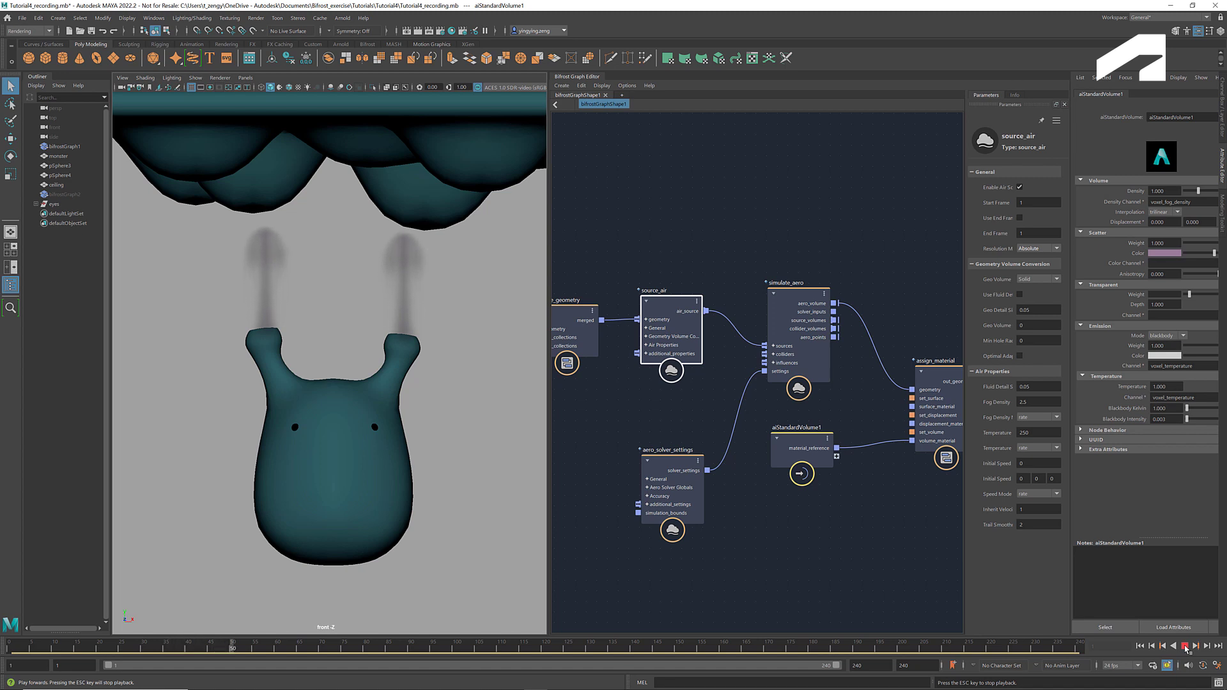
pyautogui.click(1186, 648)
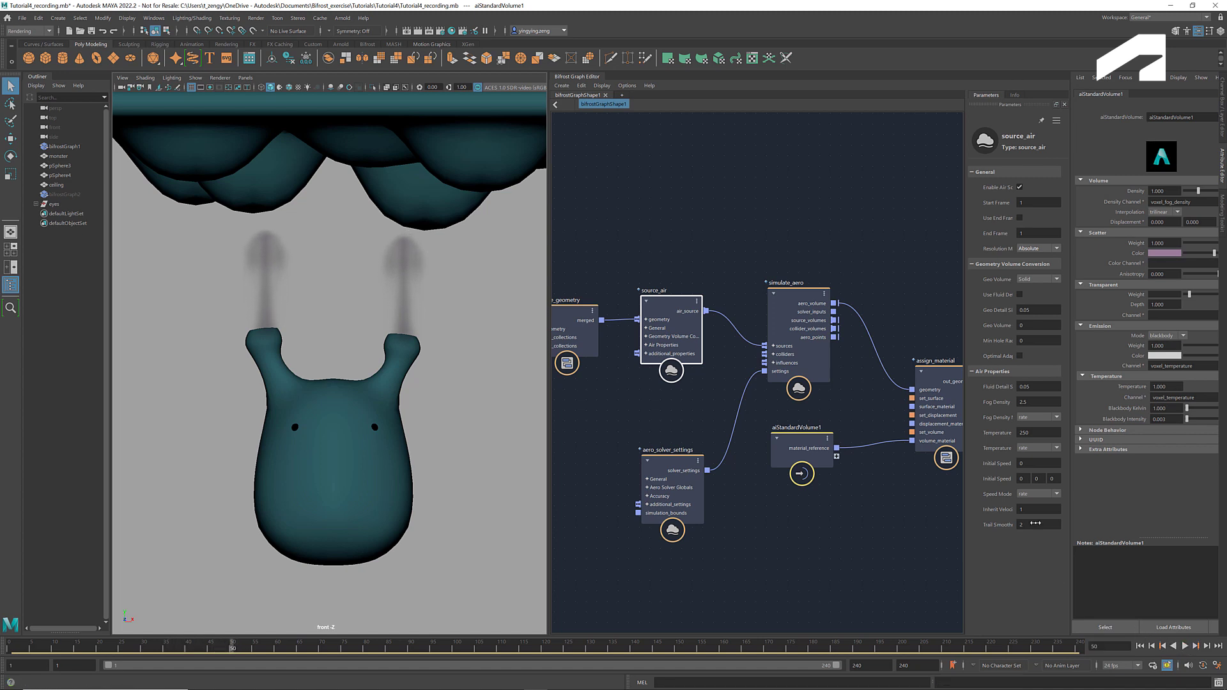
pyautogui.doubleClick(1031, 402)
pyautogui.click(1151, 648)
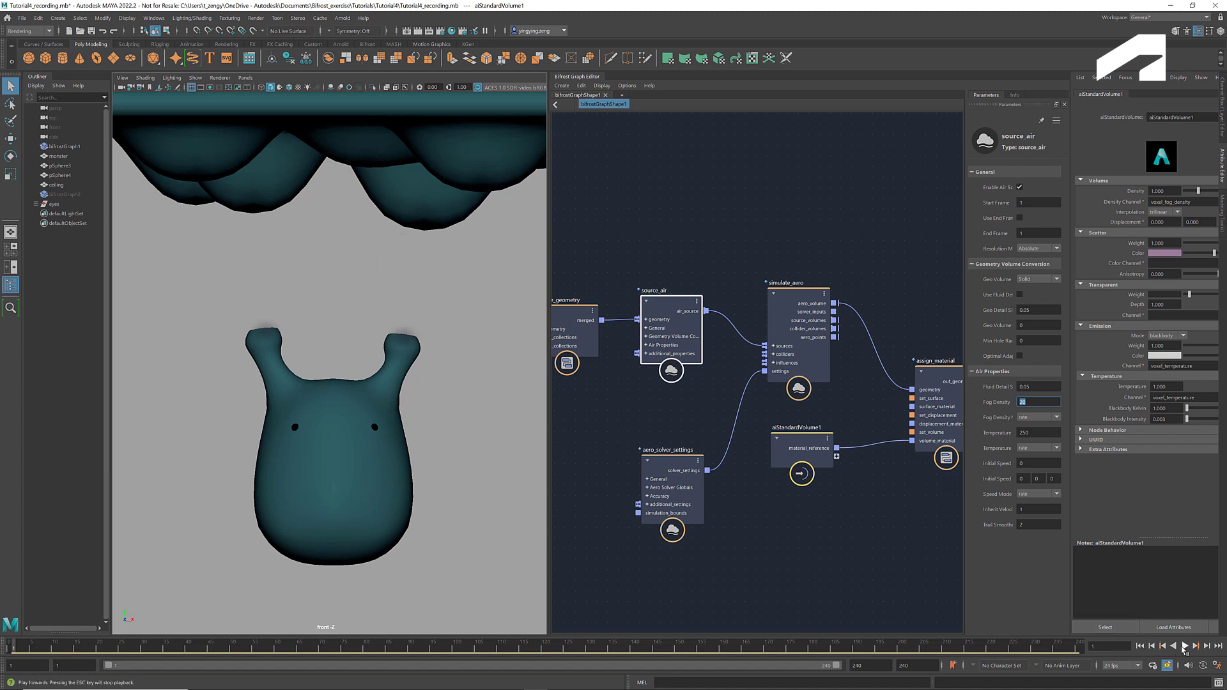
pyautogui.click(1185, 648)
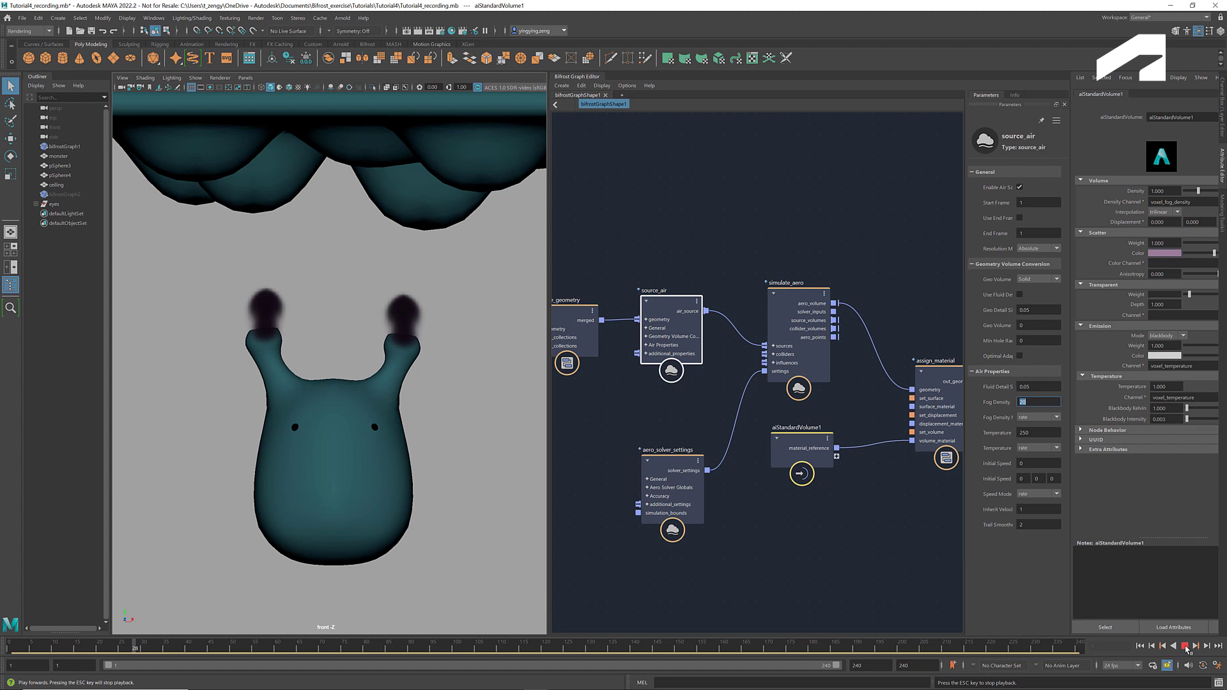
pyautogui.click(1185, 648)
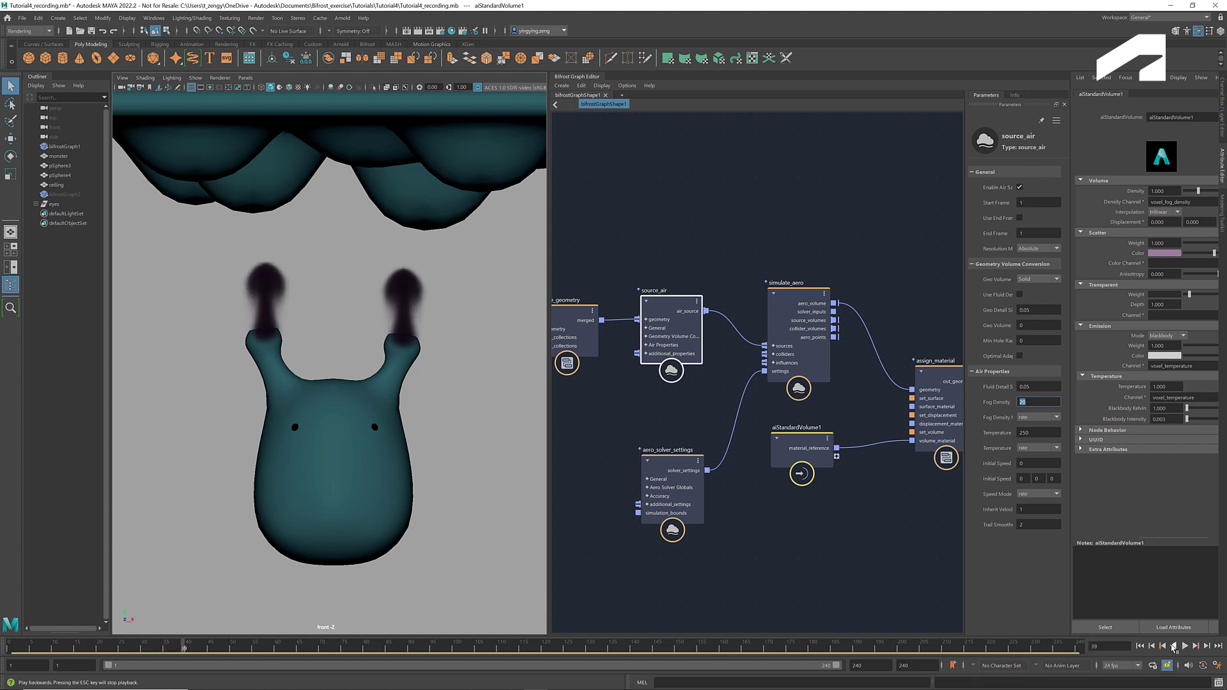
# Set Initial Speed to 20 with direction 0 1 0 and replay the simulation.
pyautogui.click(1141, 648)
pyautogui.click(1026, 463)
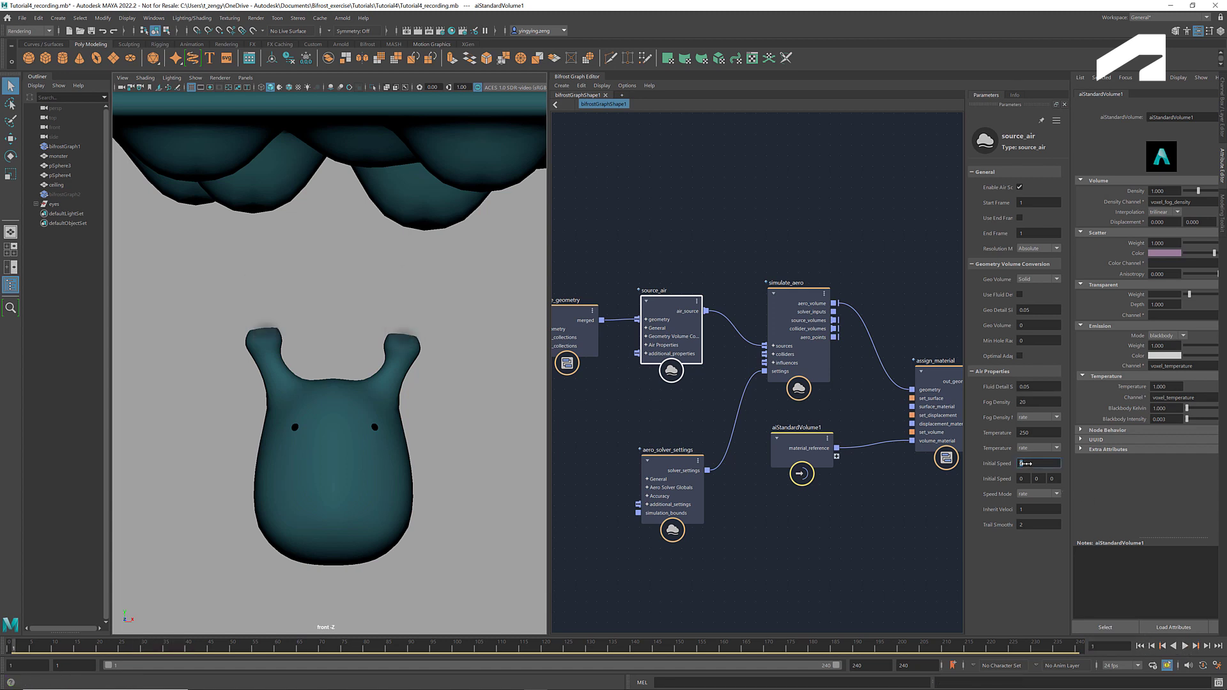
pyautogui.write('20')
pyautogui.click(1038, 479)
pyautogui.click(1186, 646)
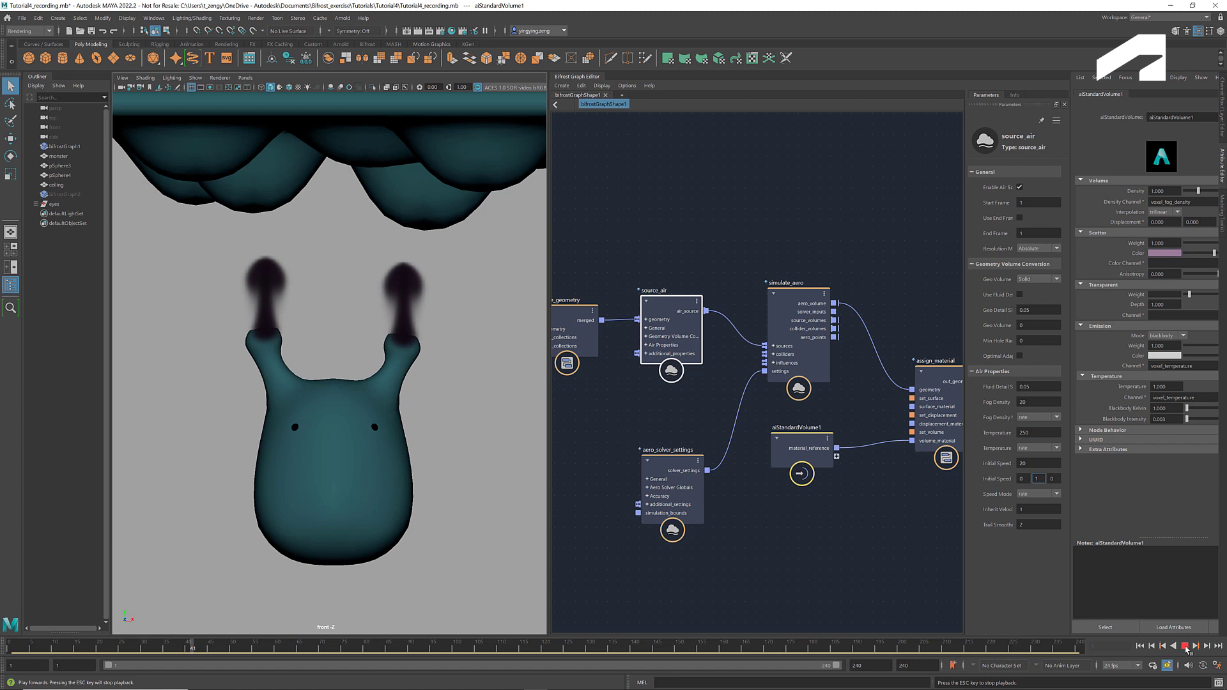
pyautogui.click(1186, 647)
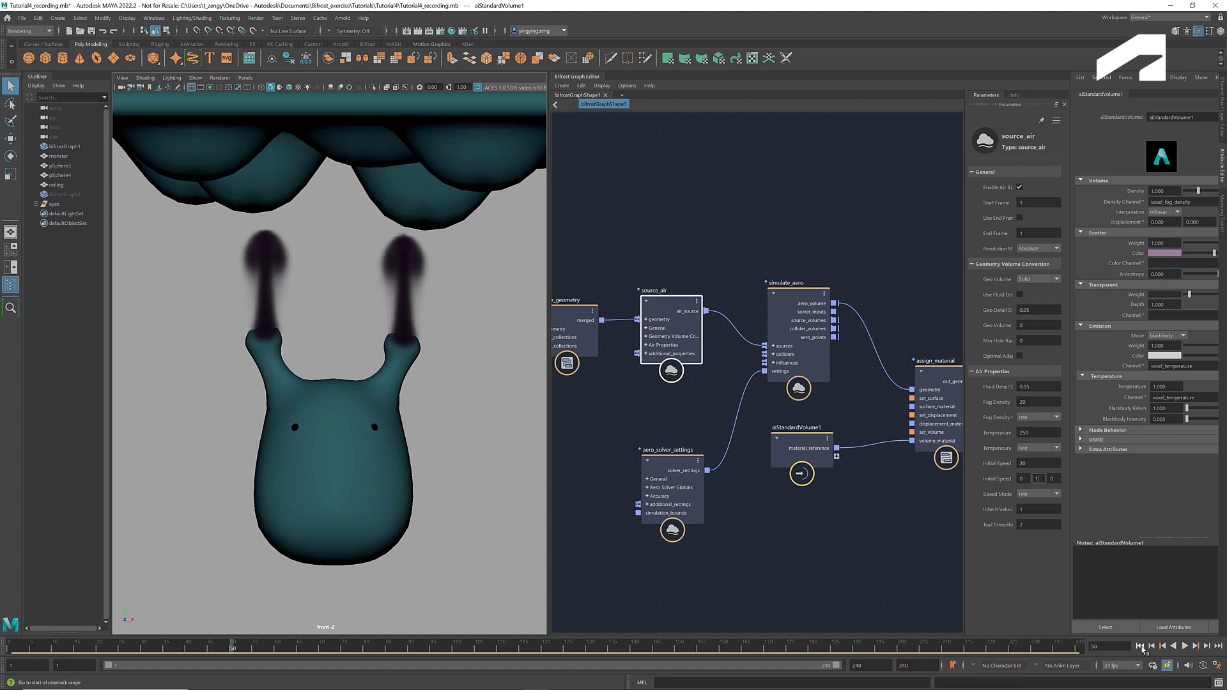
pyautogui.scroll(-2, 788, 322)
# Create a vary_source_property node and shift merge_geometry and the sphere inputs left.
pyautogui.moveTo(671, 288); pyautogui.dragTo(788, 322, button='middle')
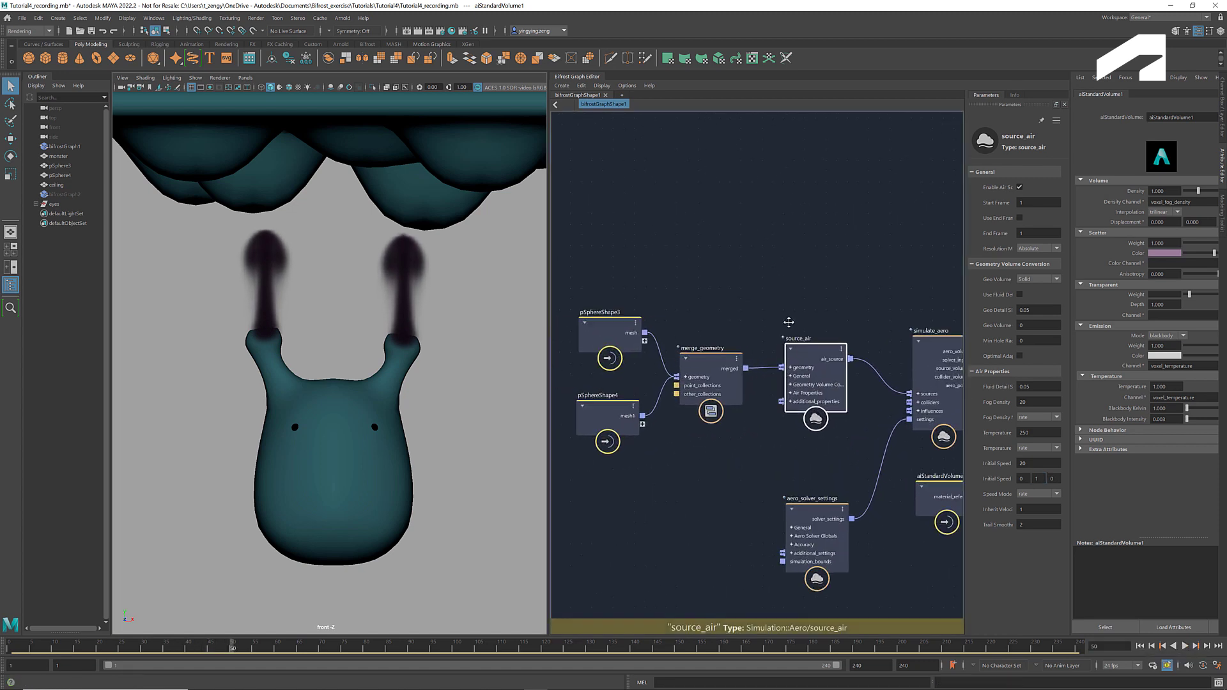
pyautogui.click(758, 259)
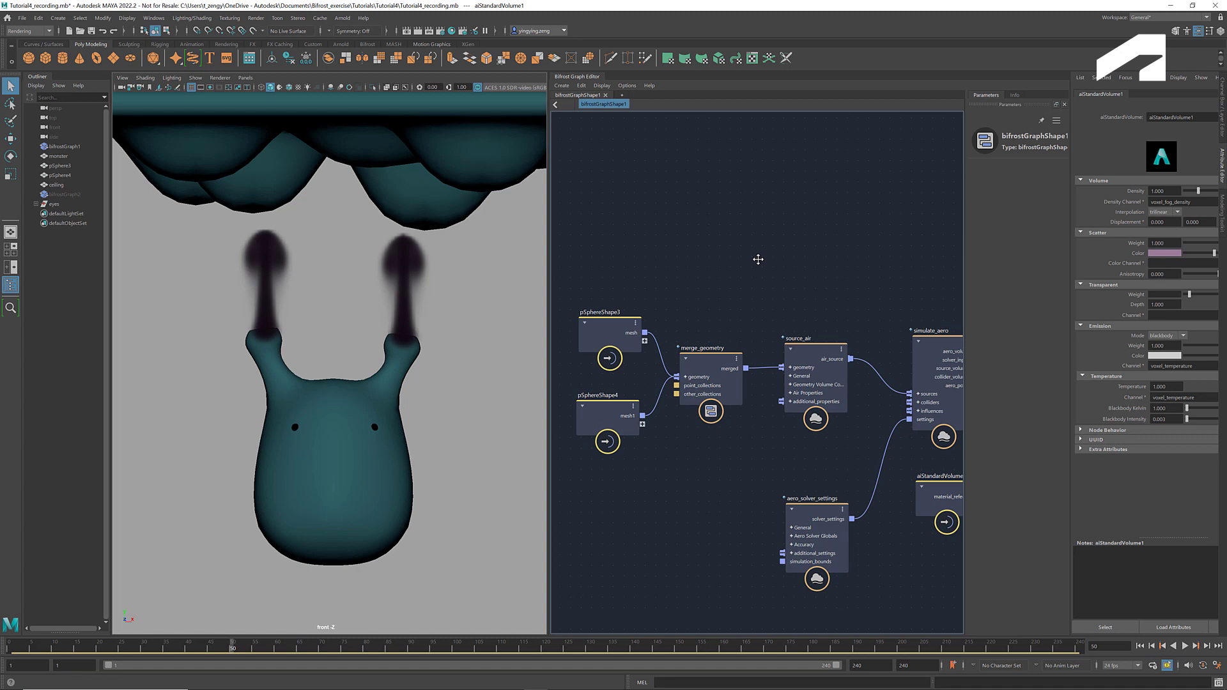
pyautogui.press('Tab')
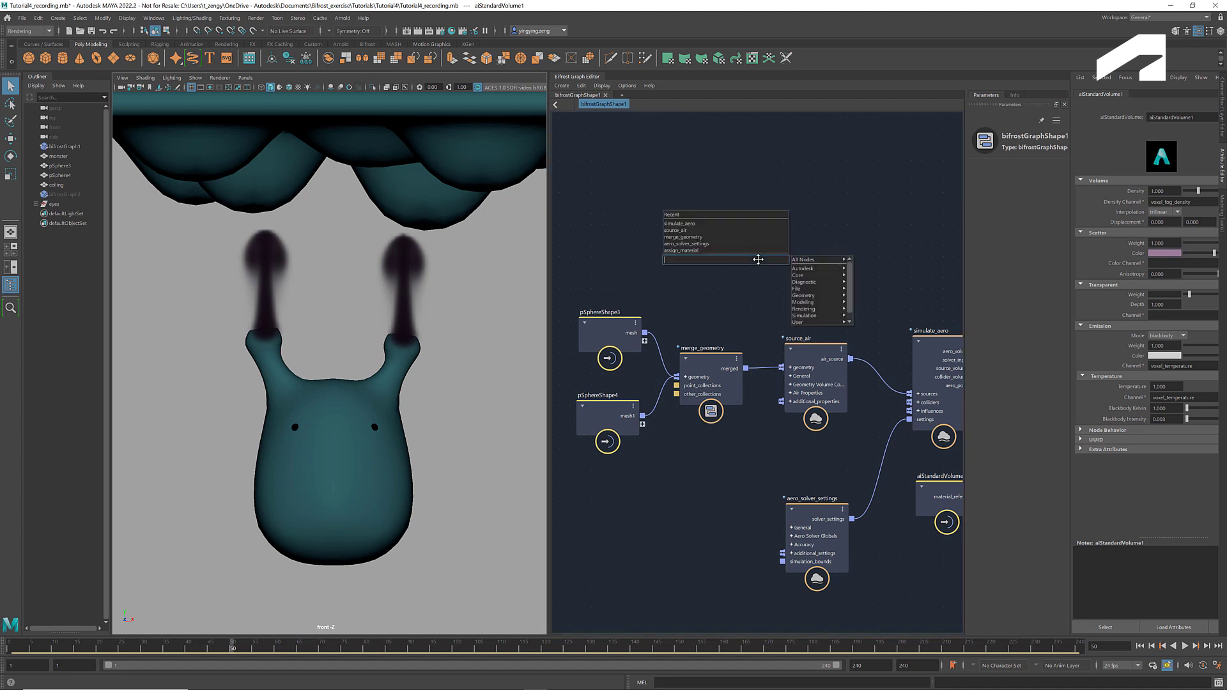
pyautogui.write('vary')
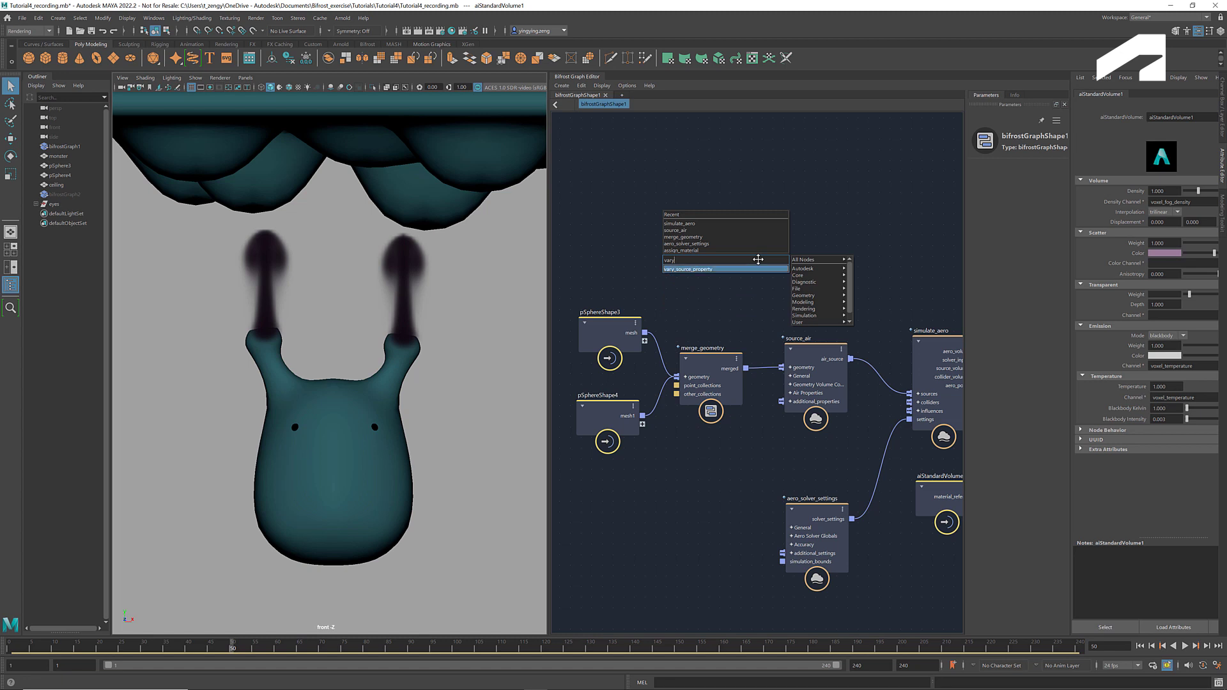
pyautogui.press('Return')
pyautogui.scroll(-3, 773, 264)
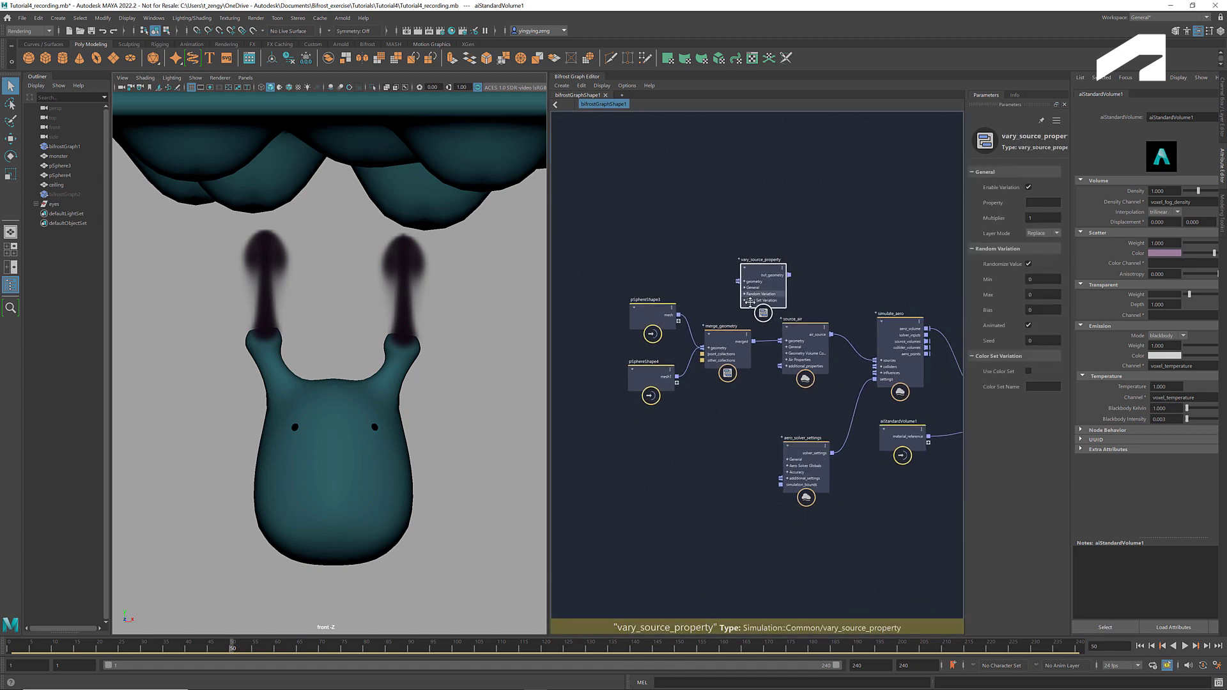
pyautogui.click(712, 342)
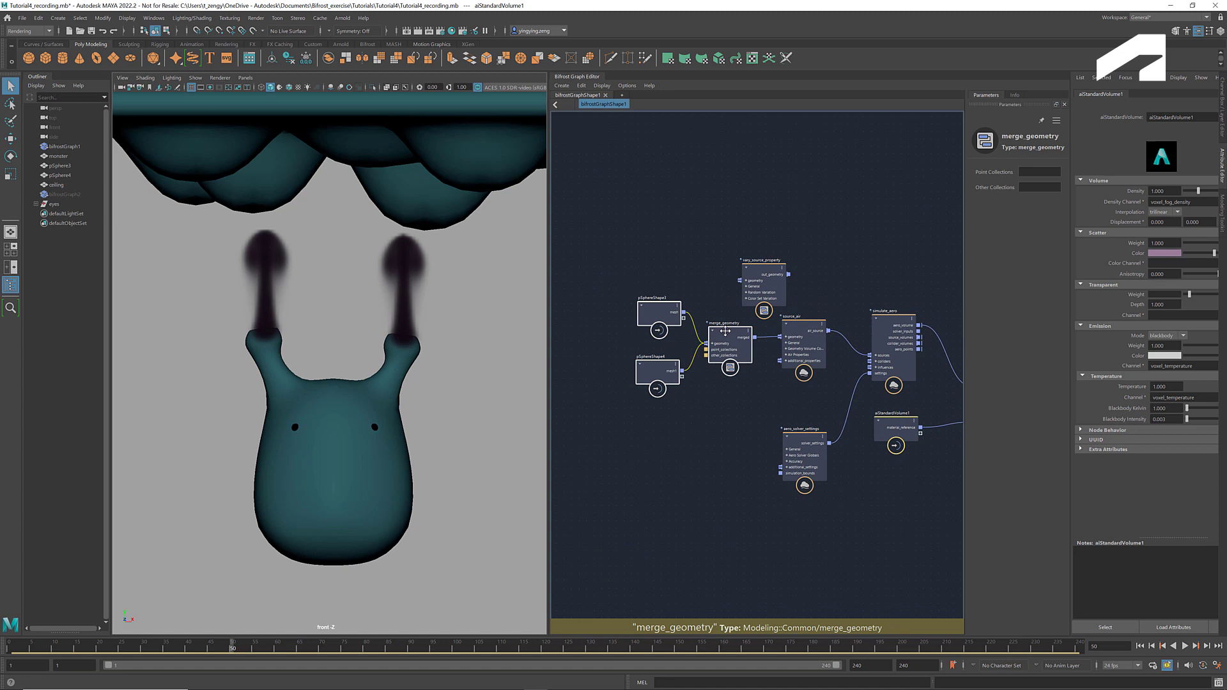
pyautogui.moveTo(712, 342); pyautogui.dragTo(640, 329)
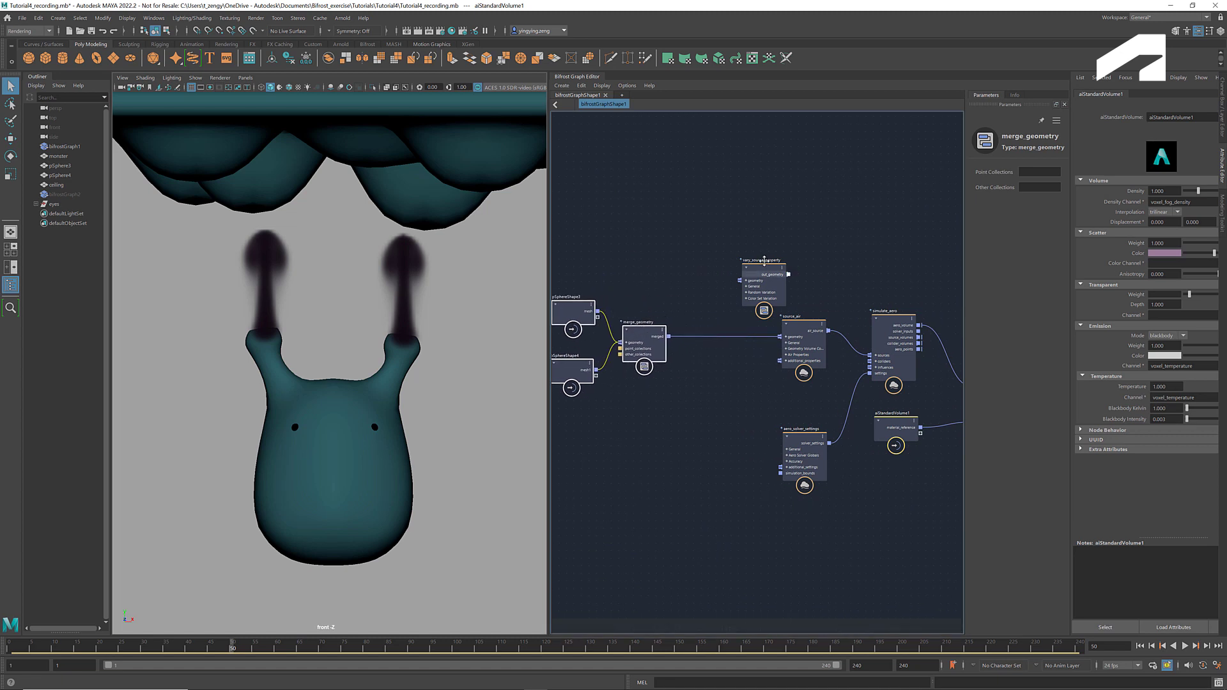
# Route merged geometry through vary_source_property and cut its direct link to source_air.
pyautogui.moveTo(762, 267); pyautogui.dragTo(723, 322)
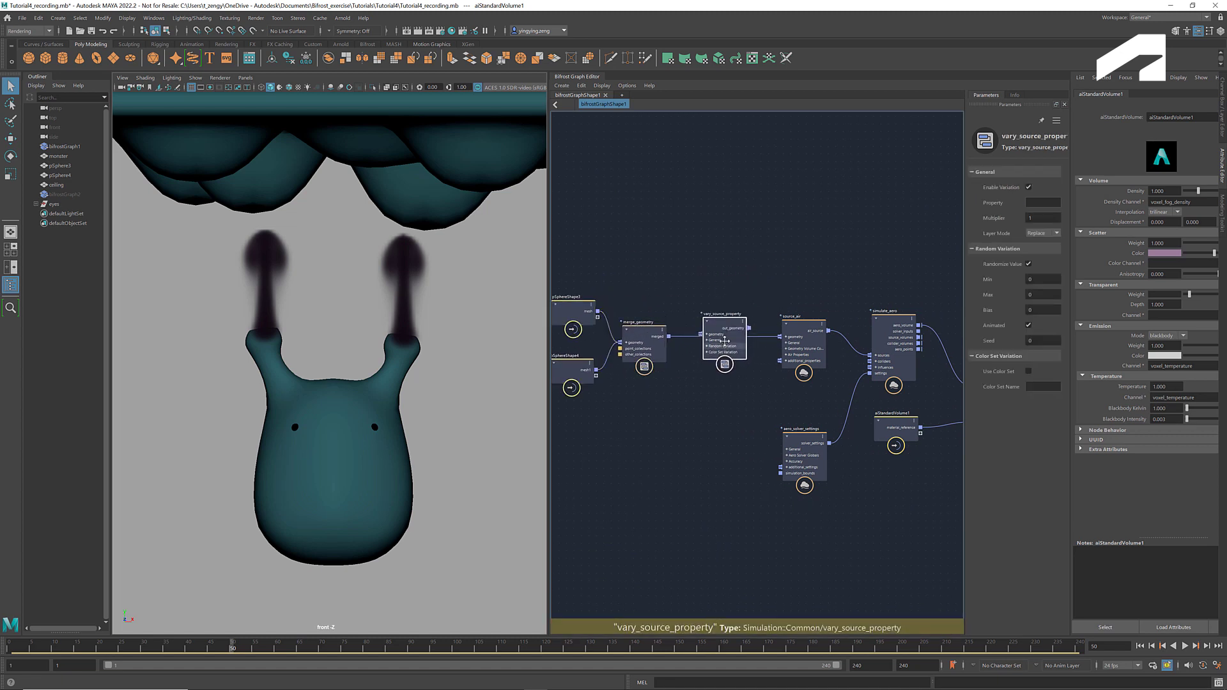
pyautogui.scroll(3, 721, 331)
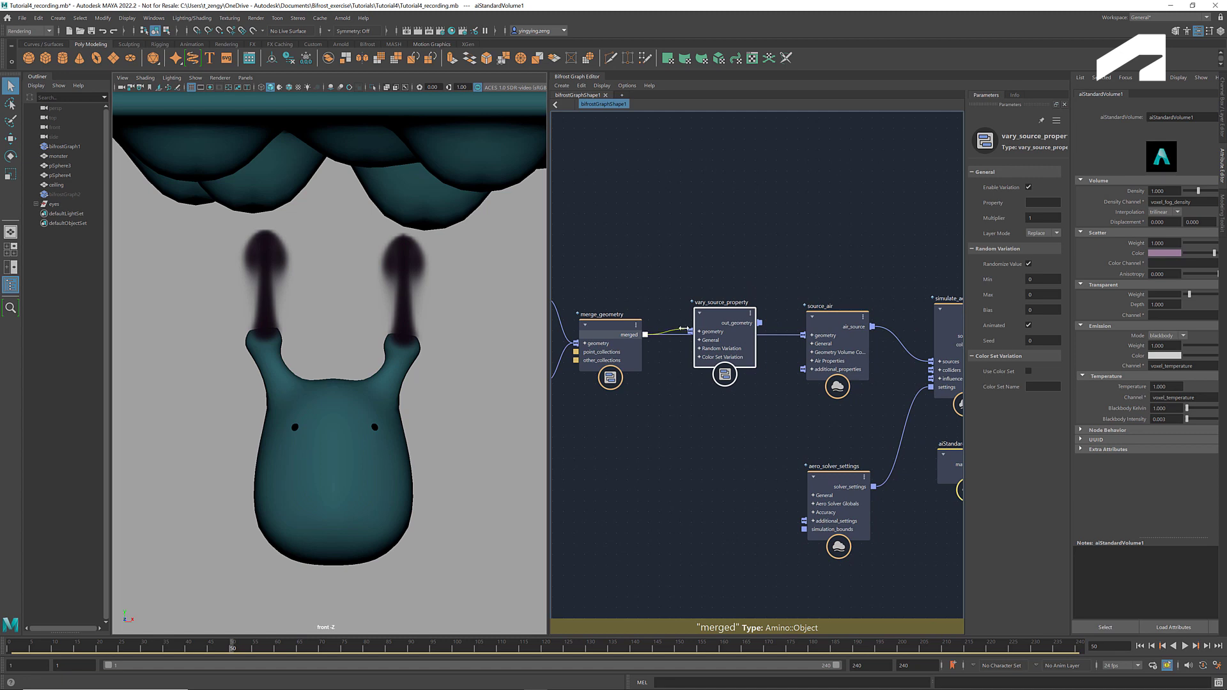
pyautogui.moveTo(645, 334); pyautogui.dragTo(804, 335)
pyautogui.scroll(2, 778, 342)
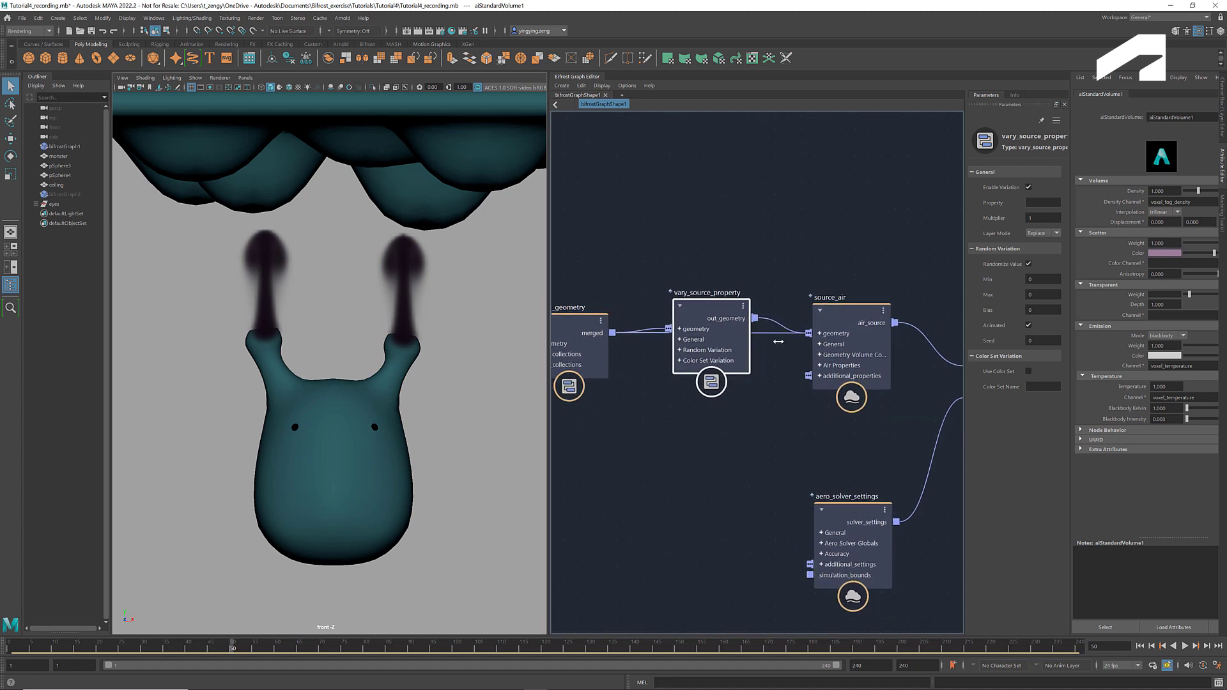
pyautogui.keyDown('alt'); pyautogui.keyDown('shift'); pyautogui.moveTo(767, 326); pyautogui.dragTo(775, 363); pyautogui.keyUp('shift'); pyautogui.keyUp('alt')
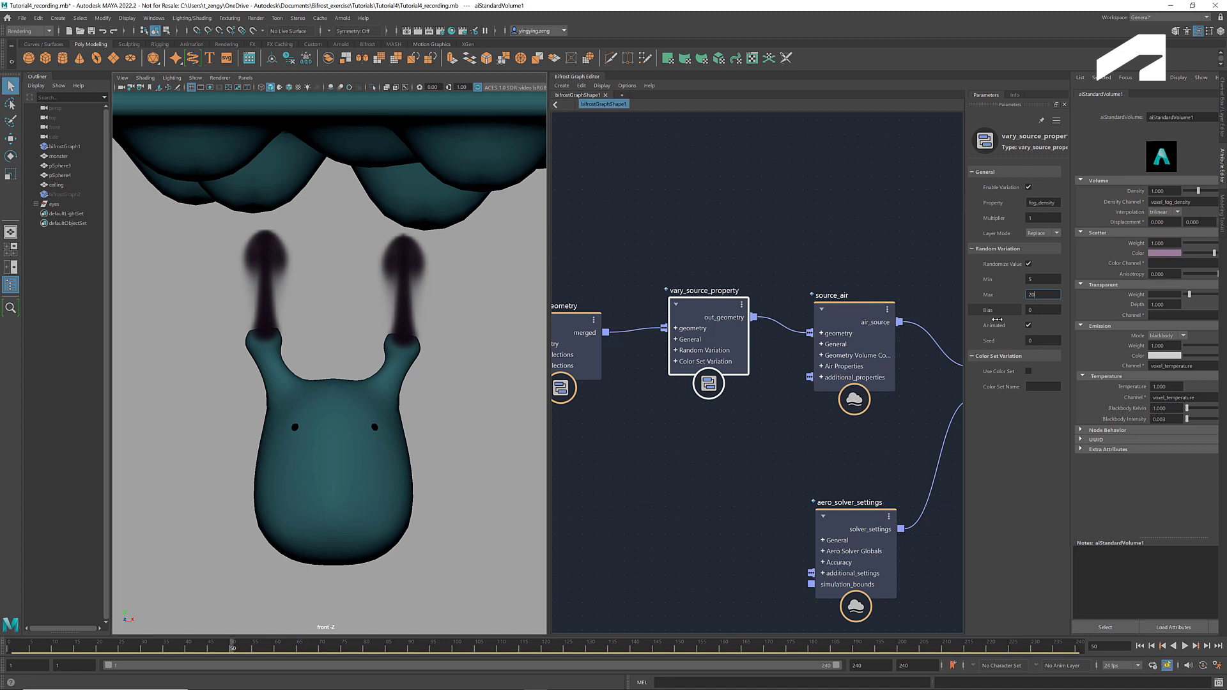
# Confirm the fog_density maximum of 20 and replay the randomized-density smoke simulation.
pyautogui.click(1048, 455)
pyautogui.click(1152, 648)
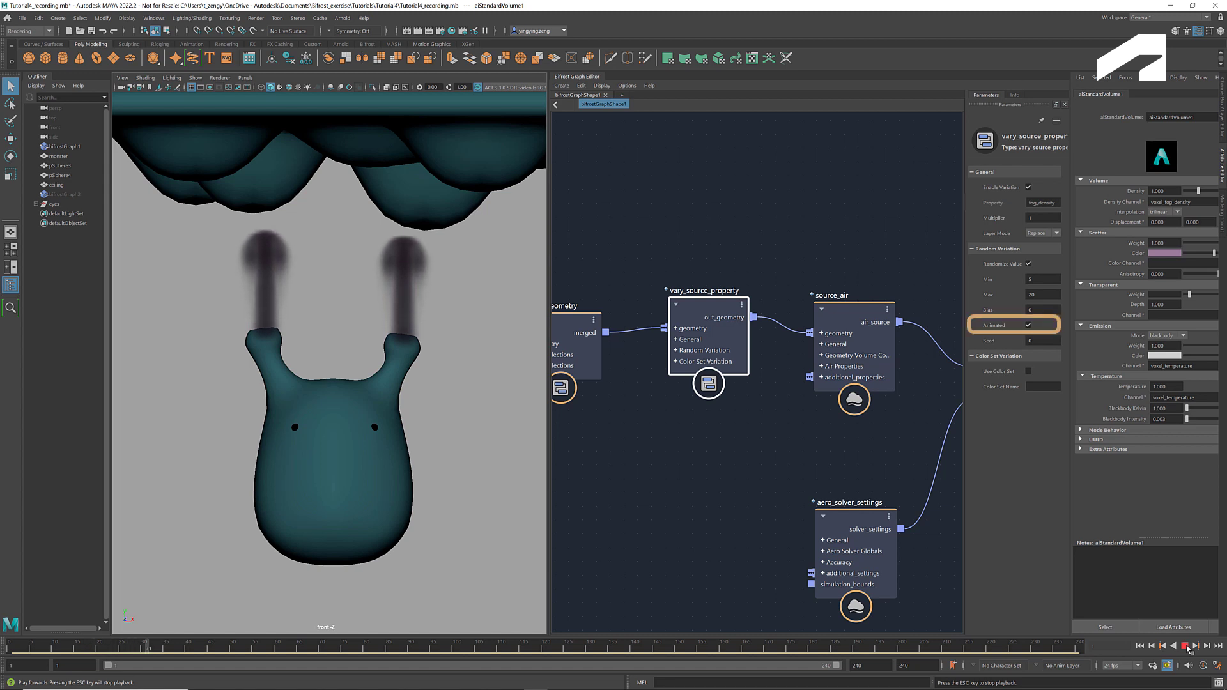
pyautogui.click(1189, 648)
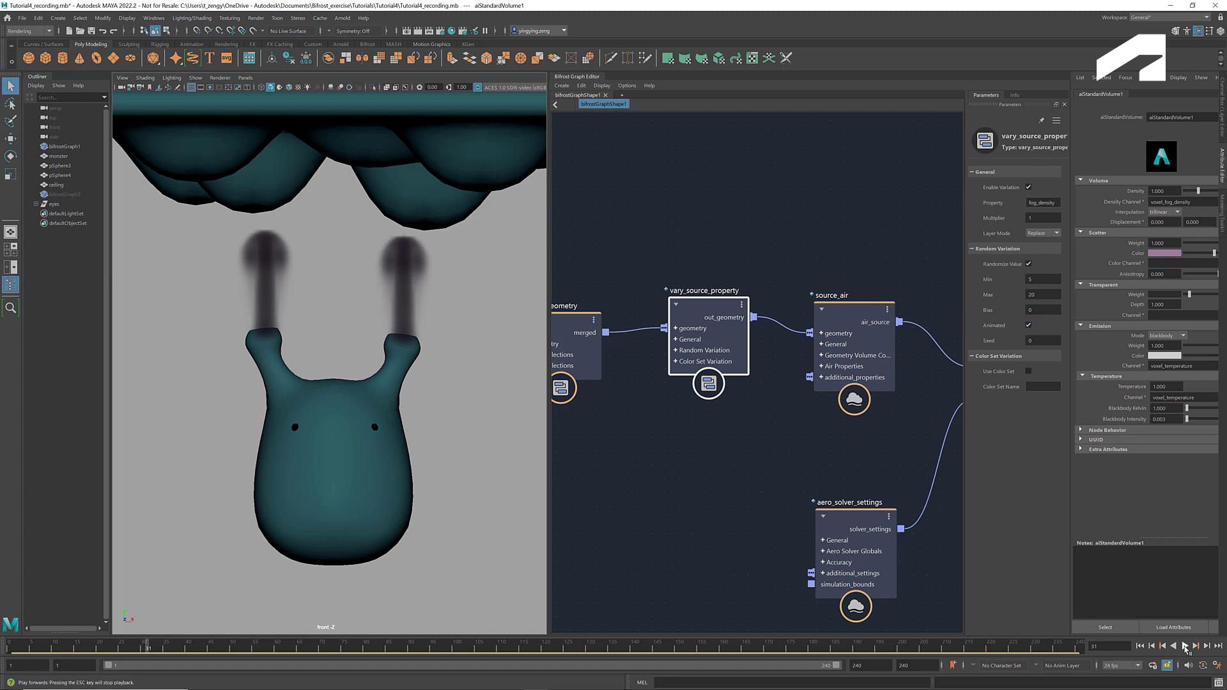
# Show the vary_source_property Info page listing variable properties such as fog_density and temperature.
pyautogui.click(1014, 95)
pyautogui.scroll(-5, 1018, 384)
pyautogui.scroll(-5, 1019, 384)
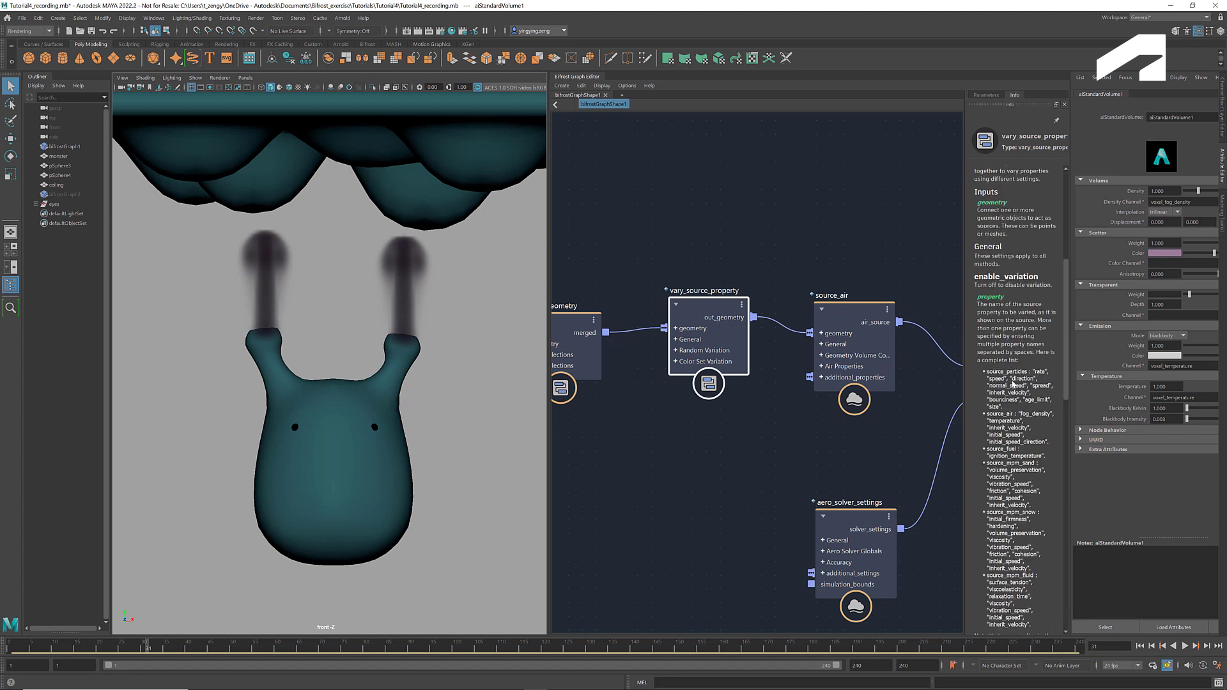
pyautogui.scroll(-3, 1015, 384)
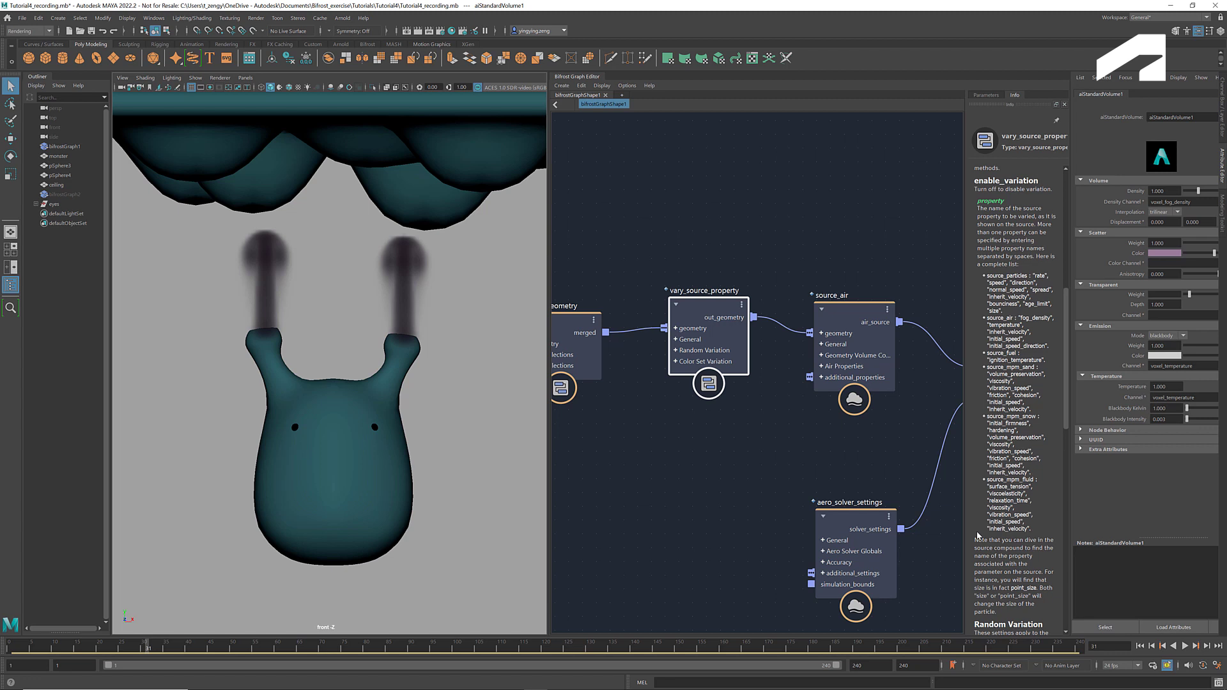
# Set the aero_solver_settings Style to fluffy, then replay the dark rising smoke.
pyautogui.moveTo(861, 519); pyautogui.dragTo(779, 366, button='middle')
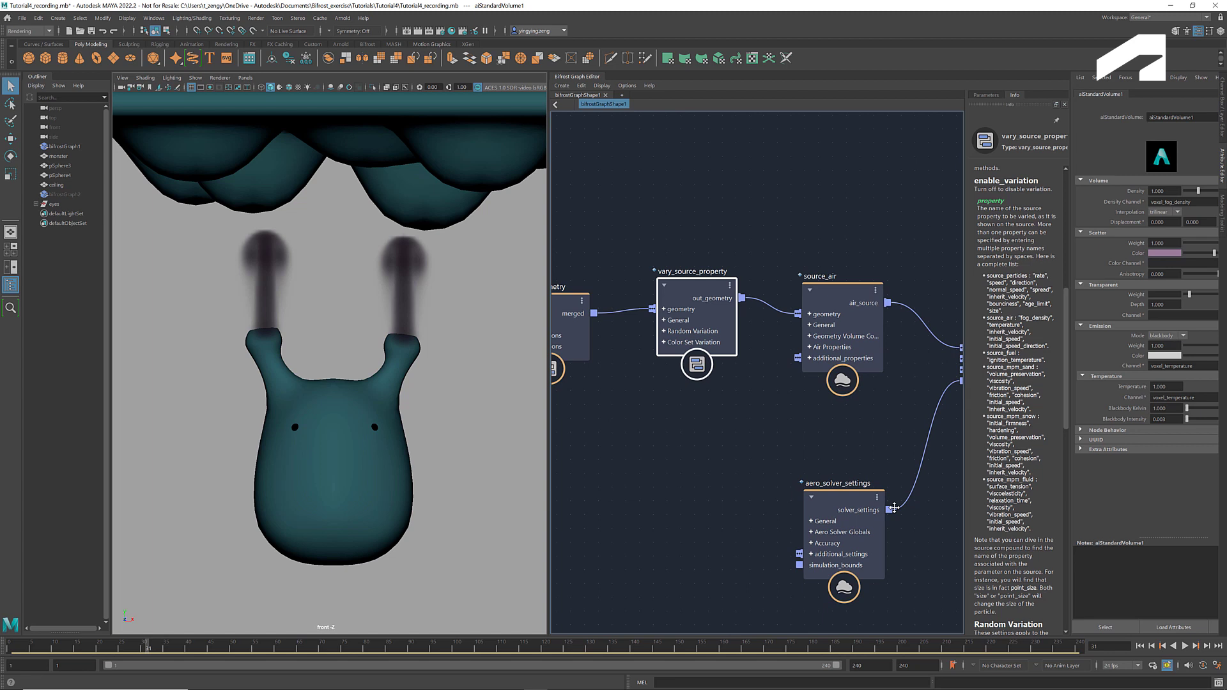
pyautogui.click(779, 364)
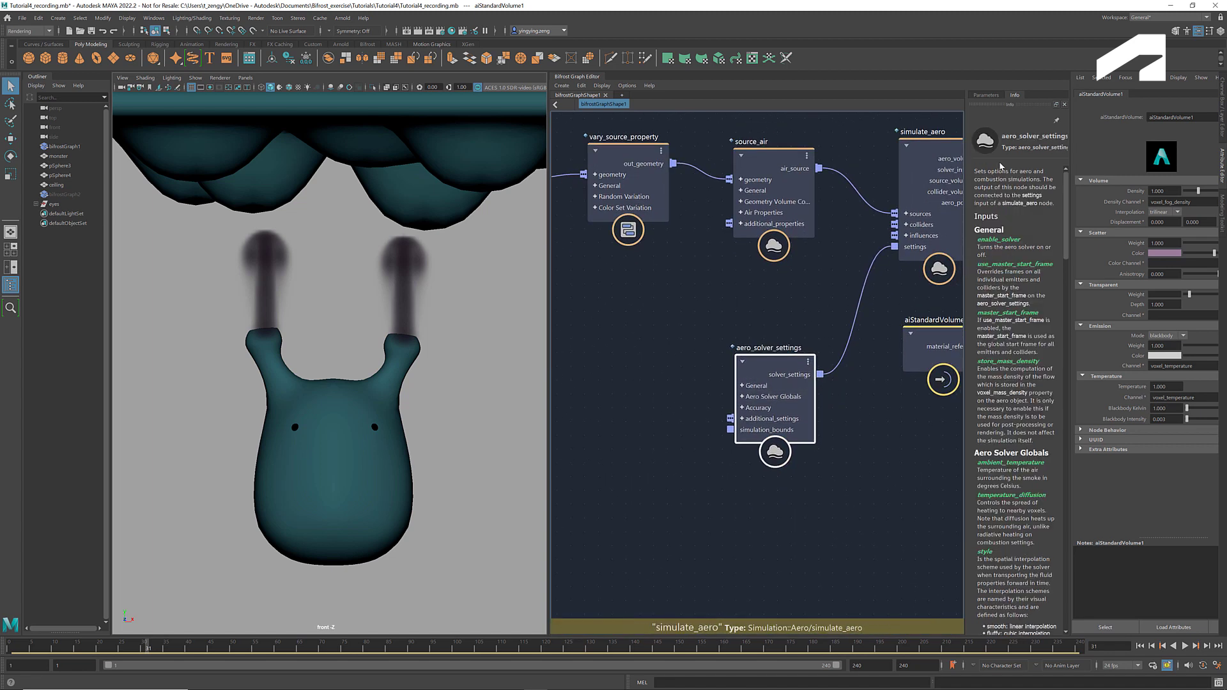
pyautogui.click(987, 97)
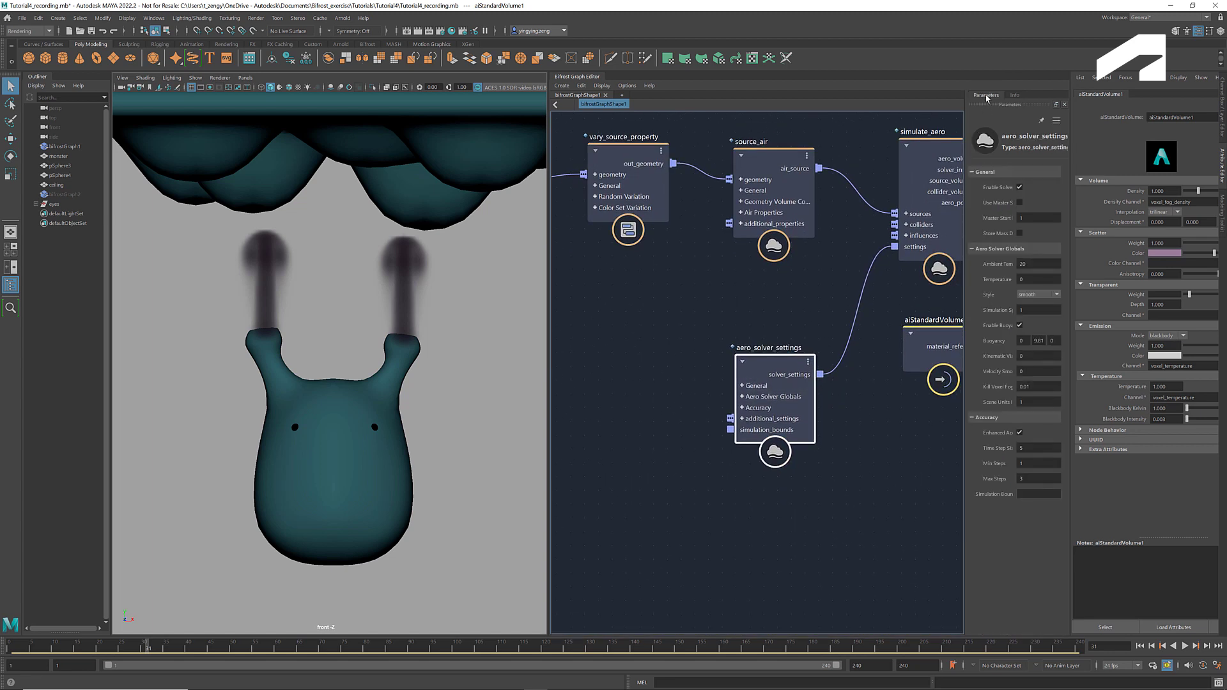
pyautogui.click(1058, 296)
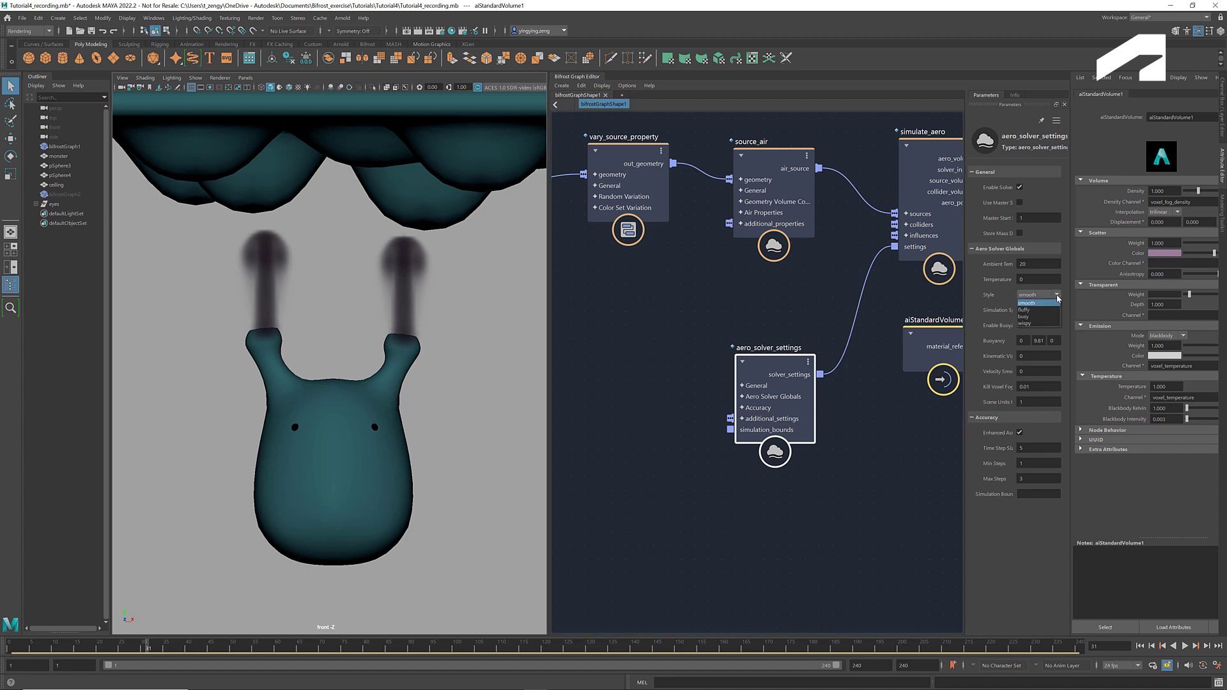
pyautogui.click(1138, 648)
pyautogui.click(1185, 649)
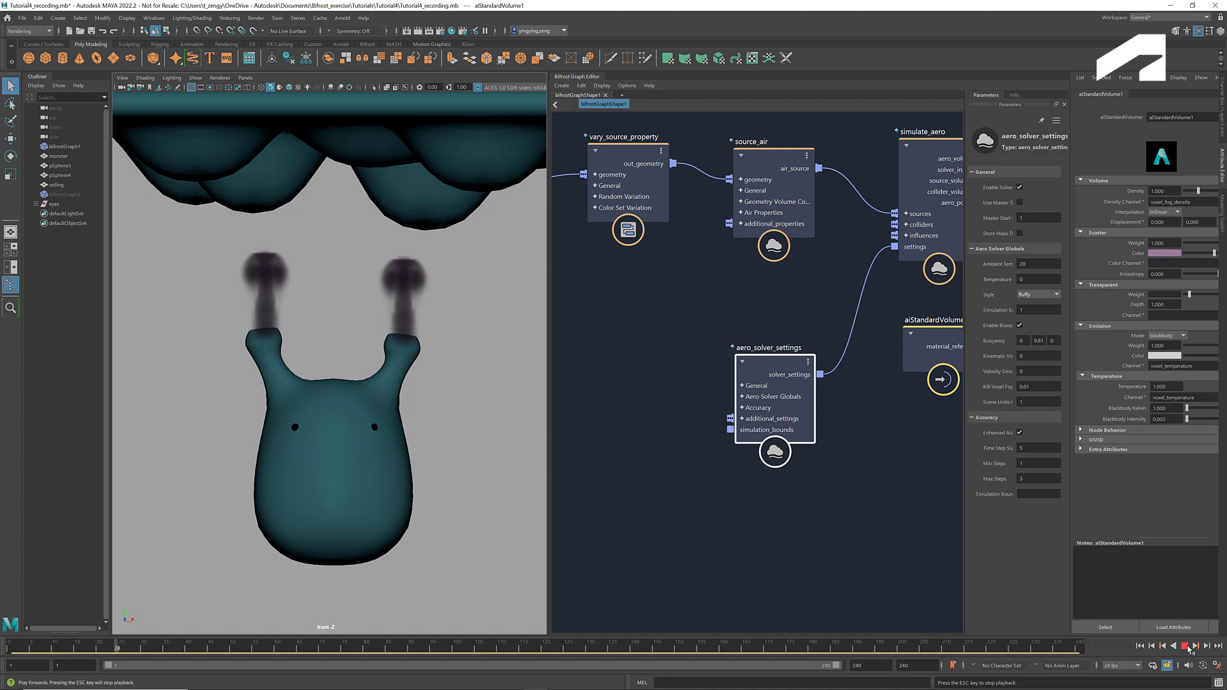
# Add a vorticity_influence node feeding simulate_aero's influences.
pyautogui.click(1189, 649)
pyautogui.scroll(-2, 767, 364)
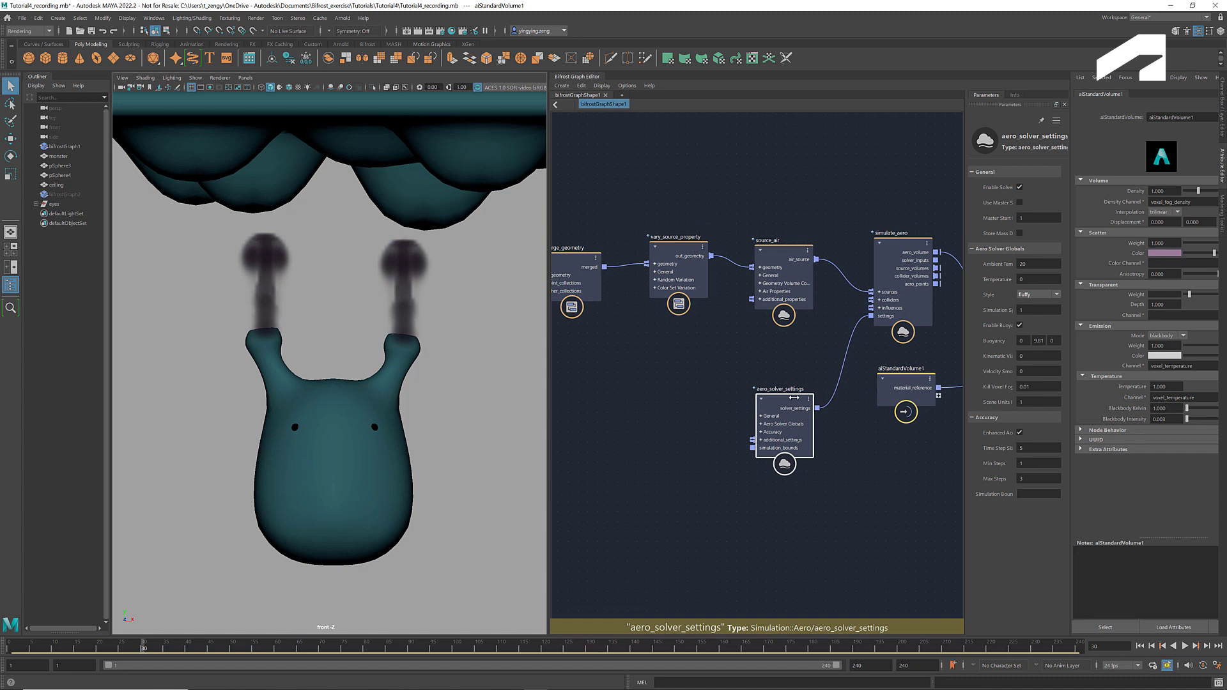
pyautogui.moveTo(794, 398); pyautogui.dragTo(794, 506)
pyautogui.press('Tab')
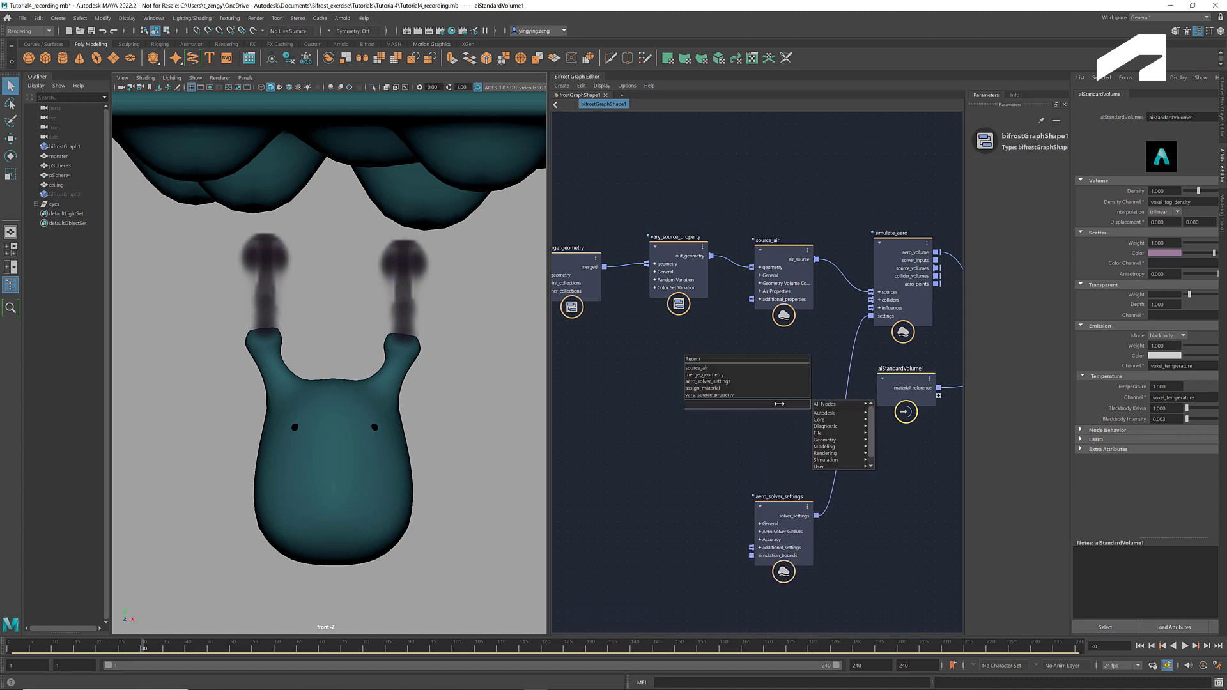
pyautogui.write('vorticity')
pyautogui.press('Down')
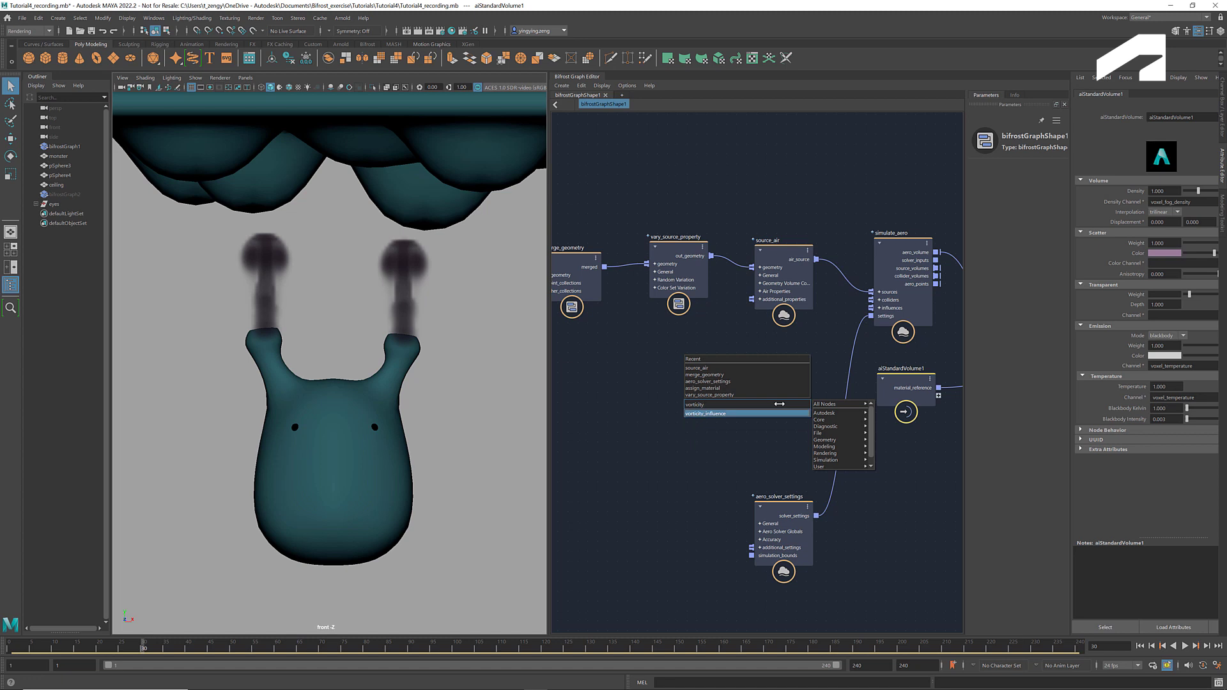
pyautogui.press('Return')
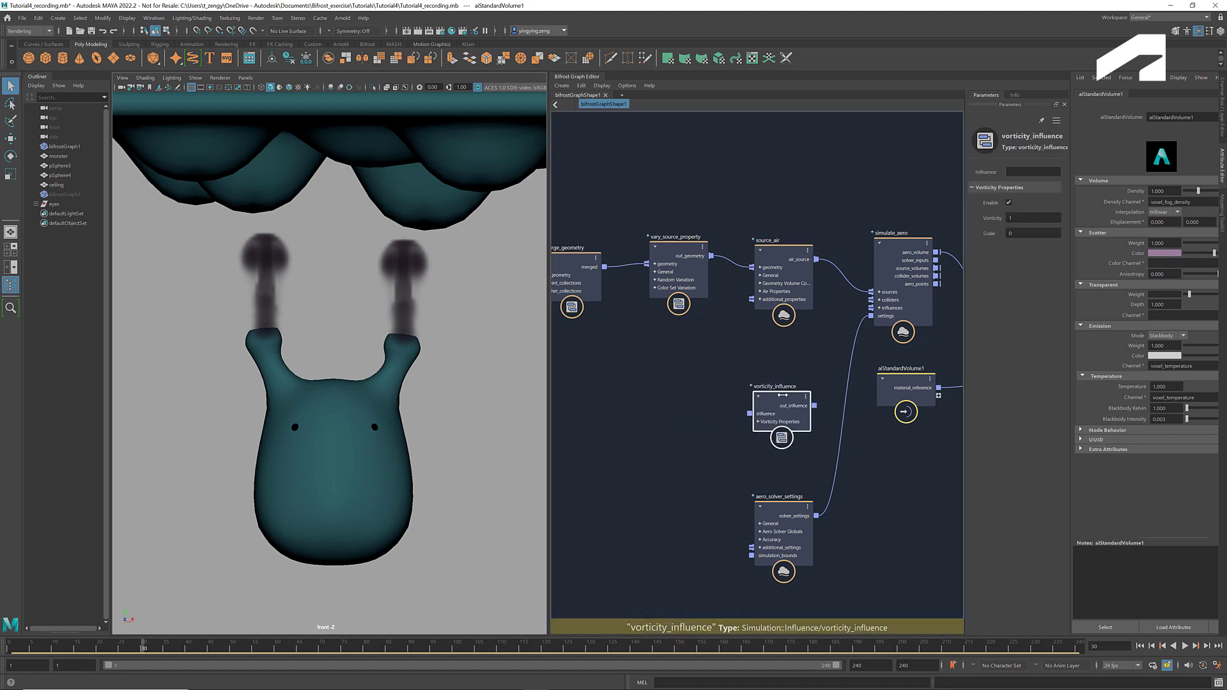
pyautogui.moveTo(785, 395); pyautogui.dragTo(870, 308)
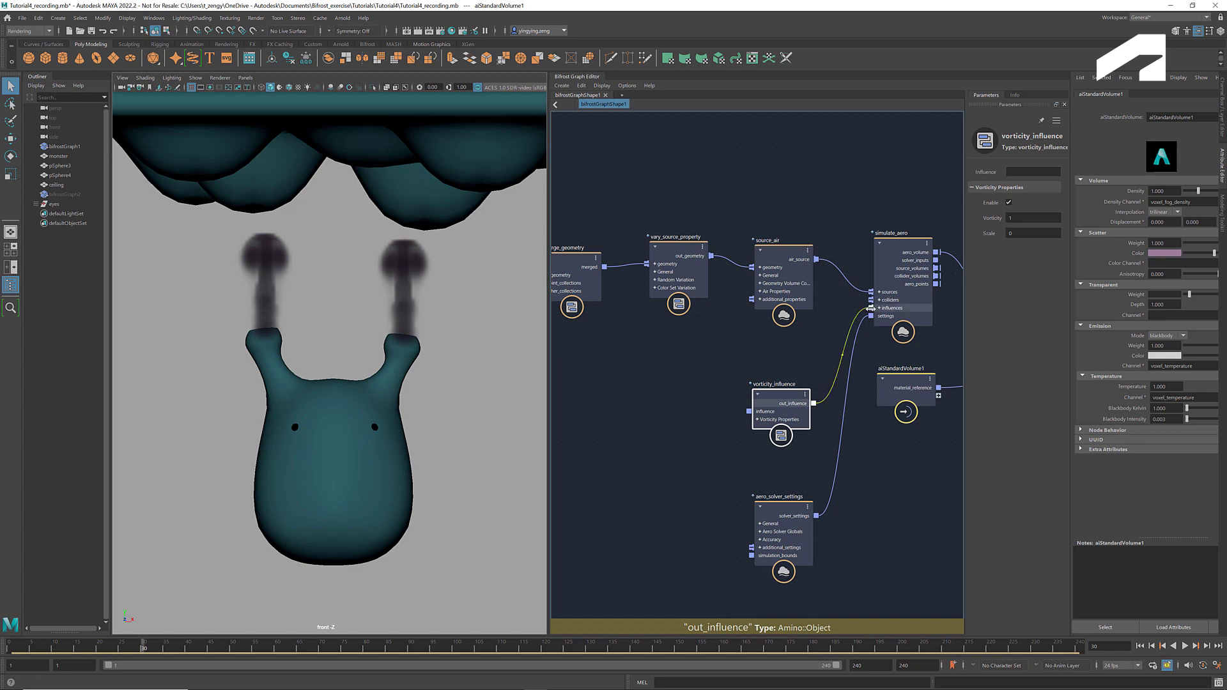
pyautogui.moveTo(779, 388); pyautogui.dragTo(779, 423)
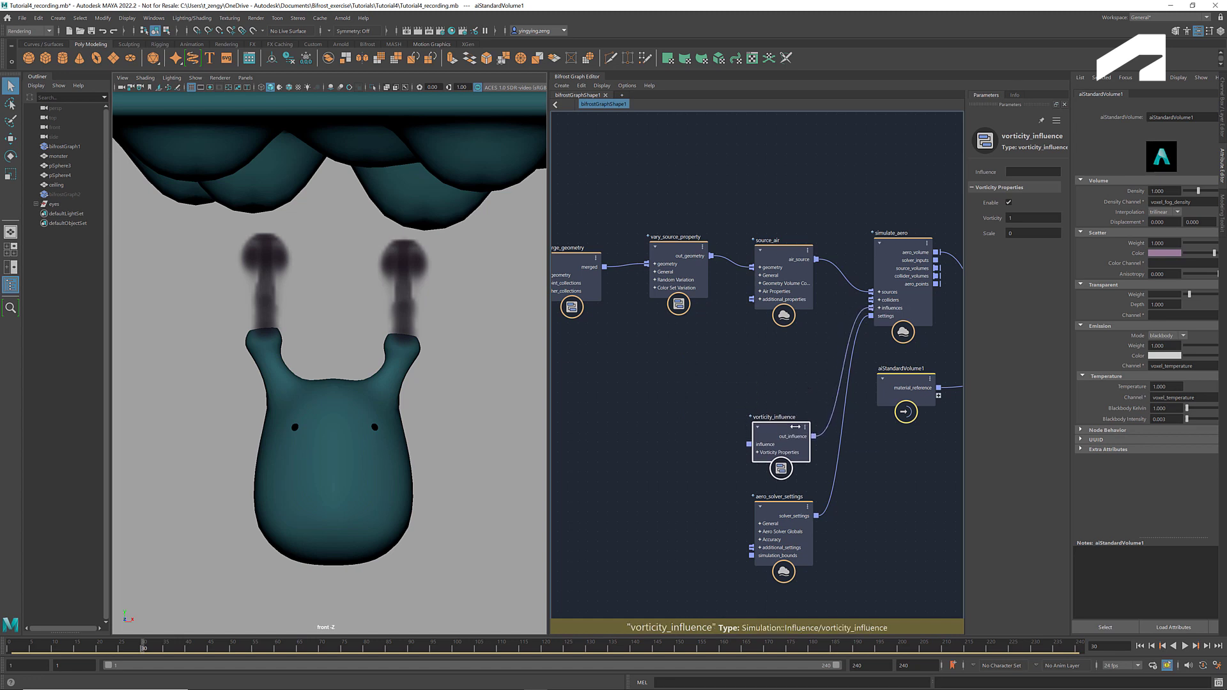
# Preview the vorticity effect, lower its Vorticity strength, and replay the swirling smoke.
pyautogui.click(1185, 648)
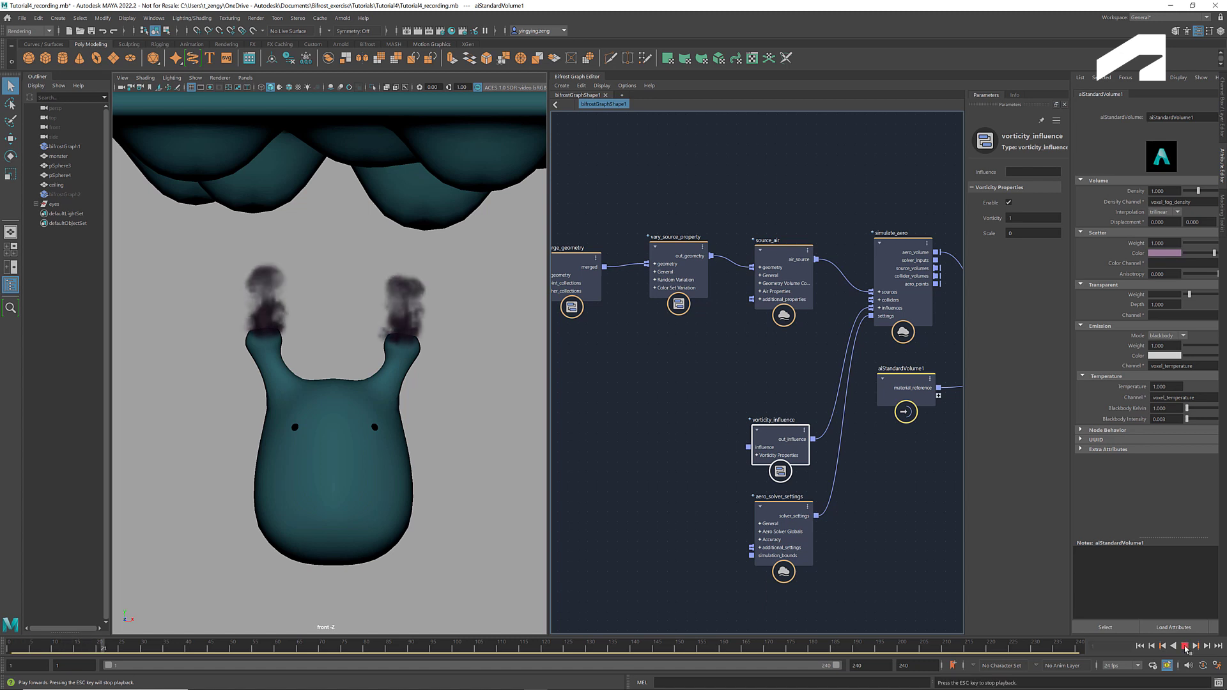
pyautogui.click(1185, 646)
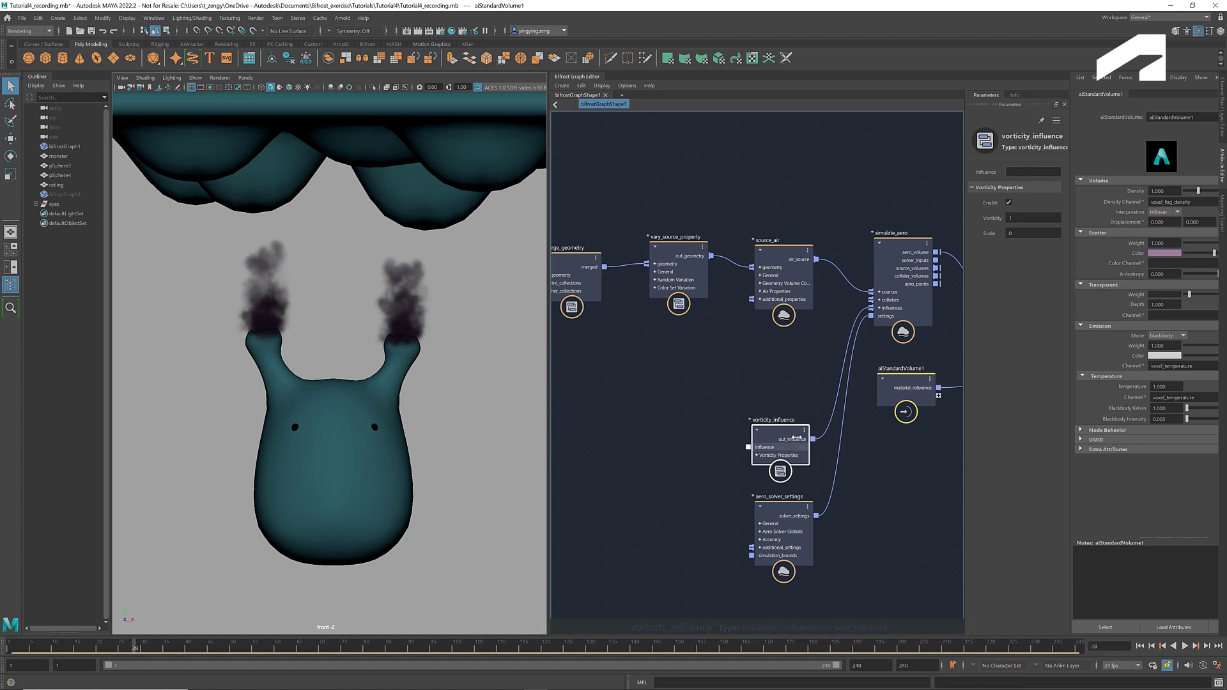
pyautogui.click(1018, 218)
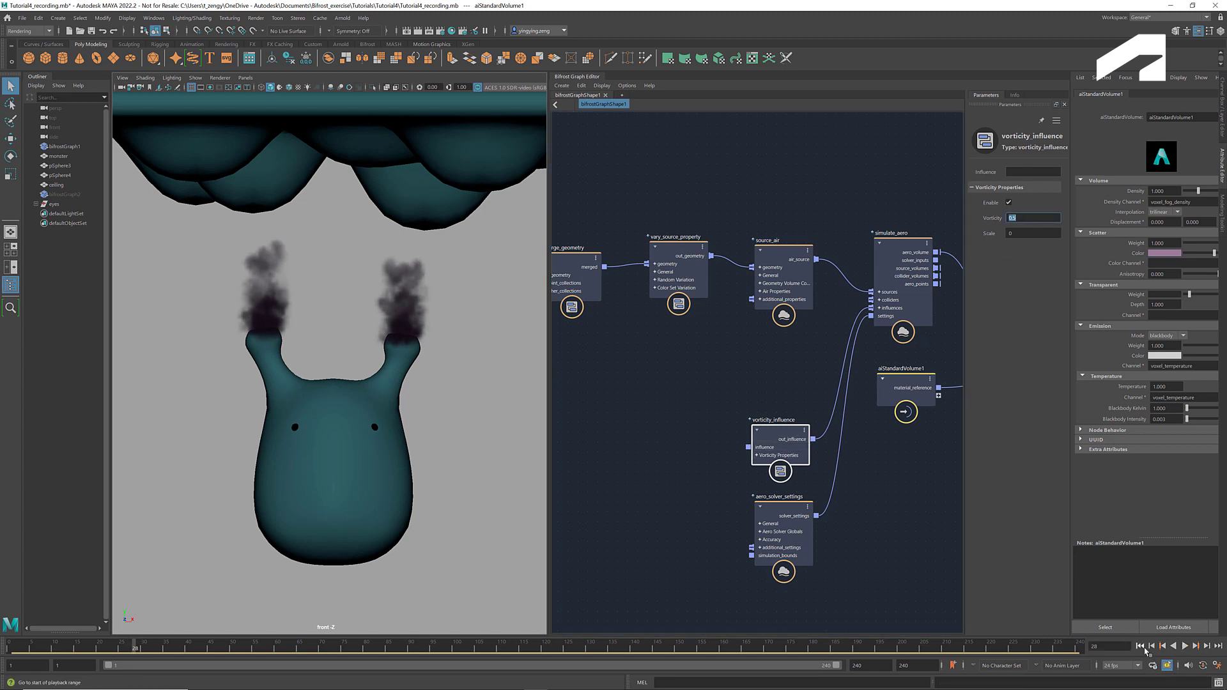
pyautogui.click(1141, 648)
pyautogui.click(1186, 648)
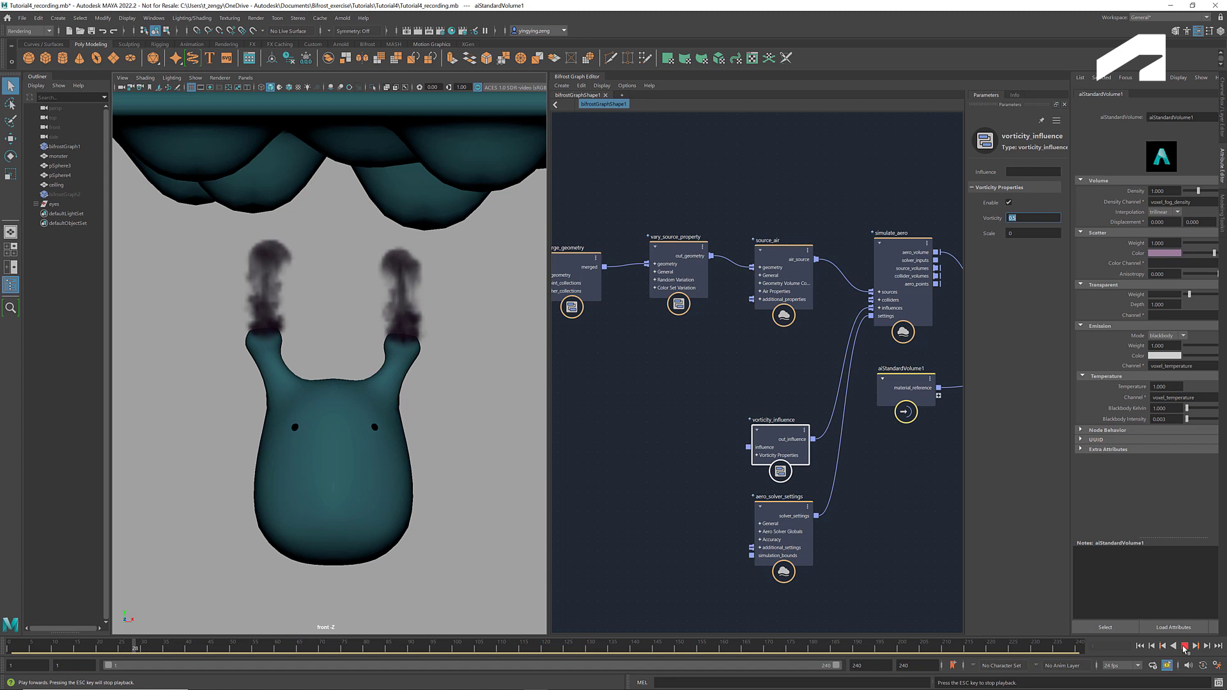
pyautogui.click(1185, 648)
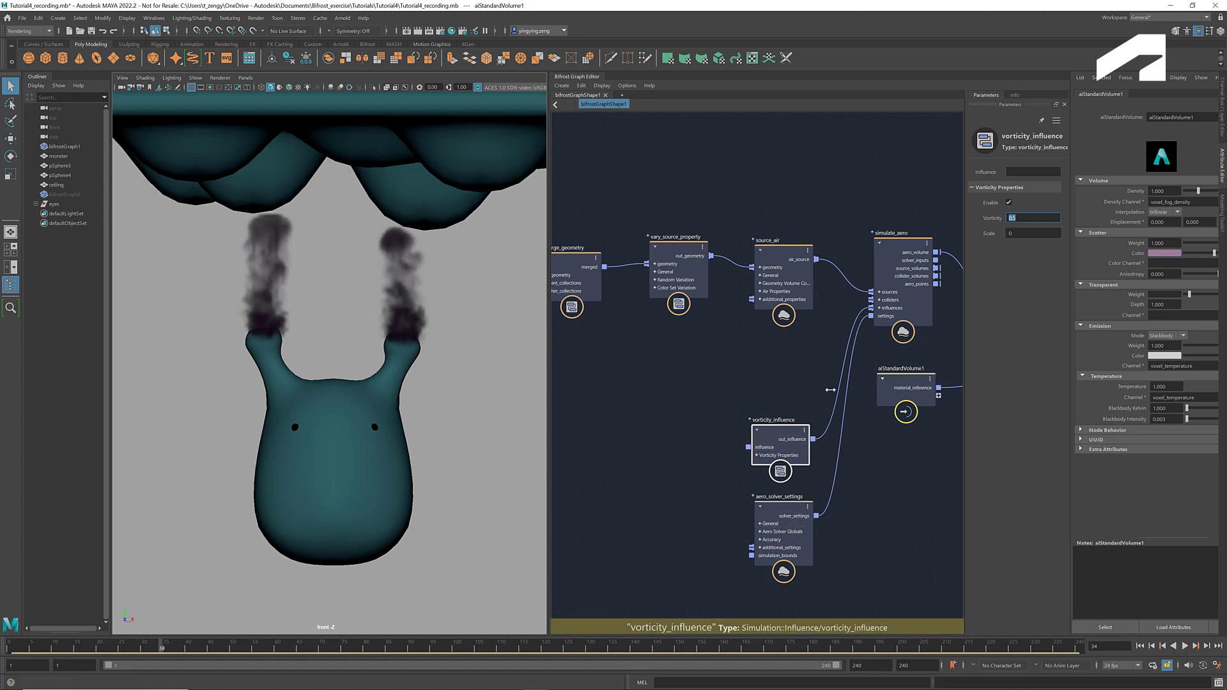
# Make room and add a dissipation_influence node wired into simulate_aero's influences.
pyautogui.moveTo(736, 593); pyautogui.dragTo(736, 594)
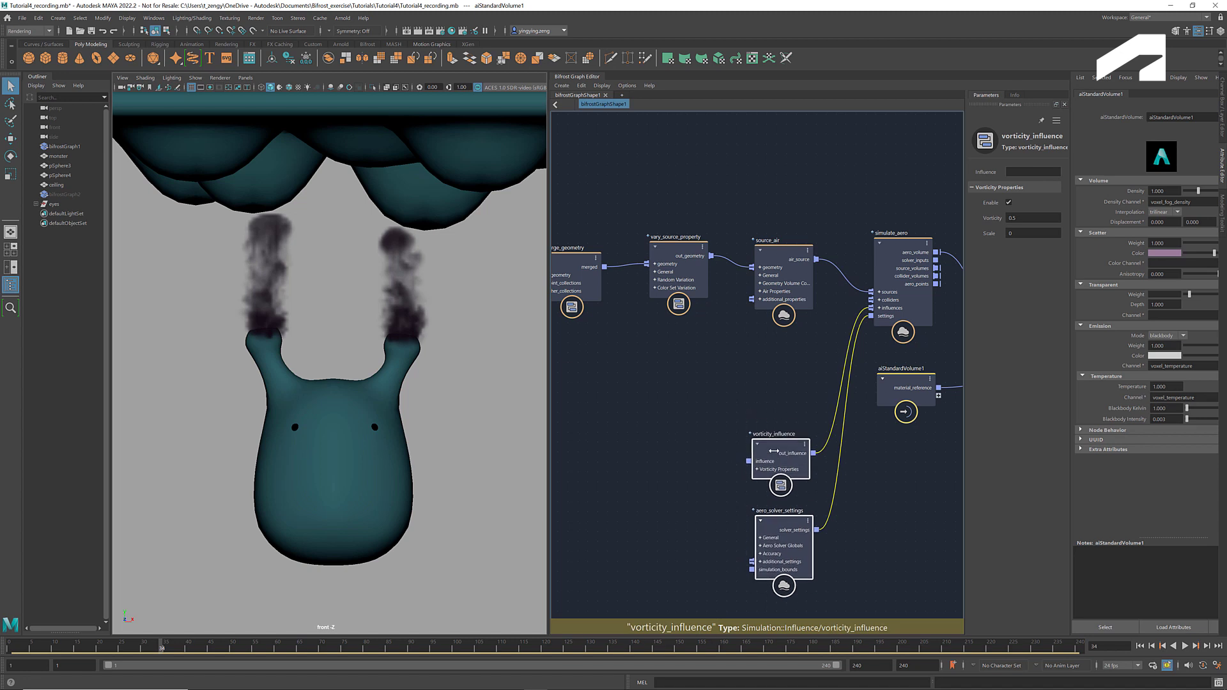
pyautogui.moveTo(781, 429); pyautogui.dragTo(781, 494)
pyautogui.click(791, 450)
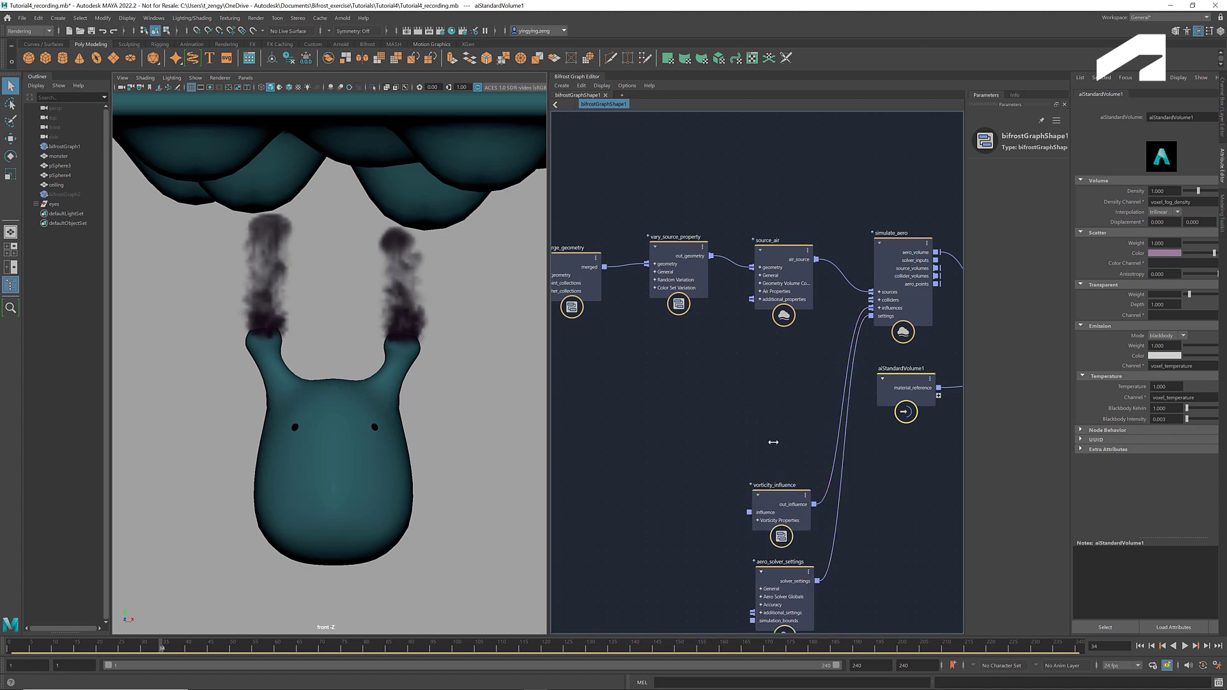
pyautogui.press('Tab')
pyautogui.write('diss')
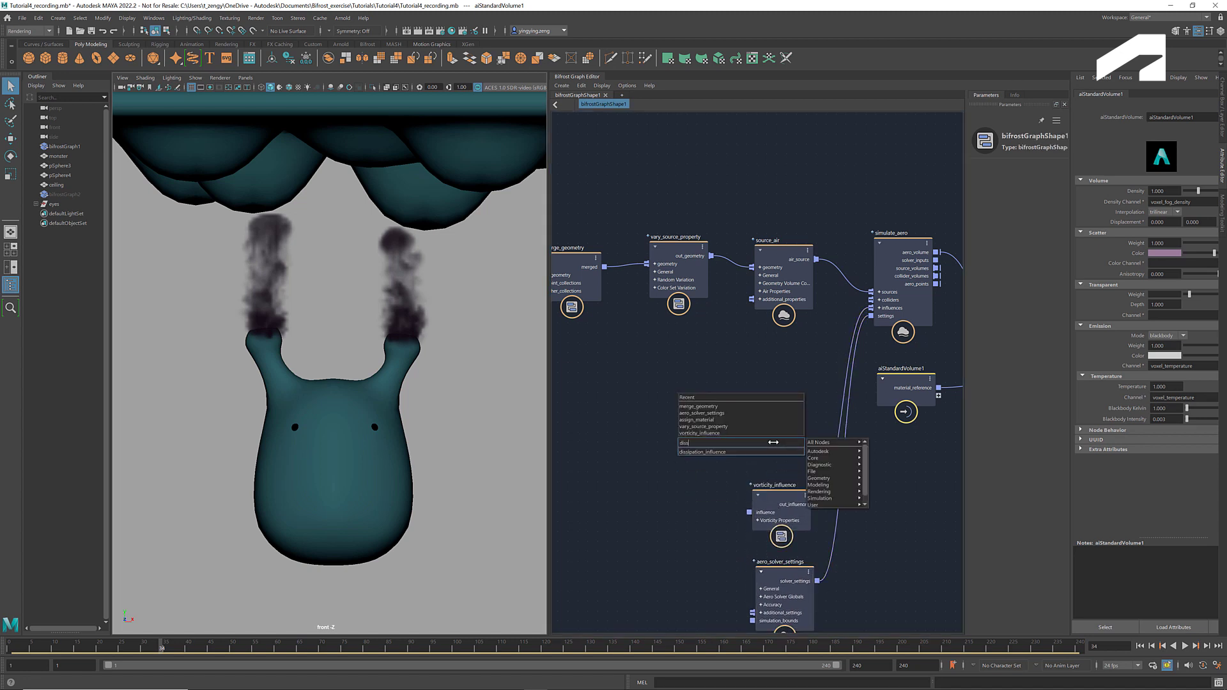
pyautogui.press('Return')
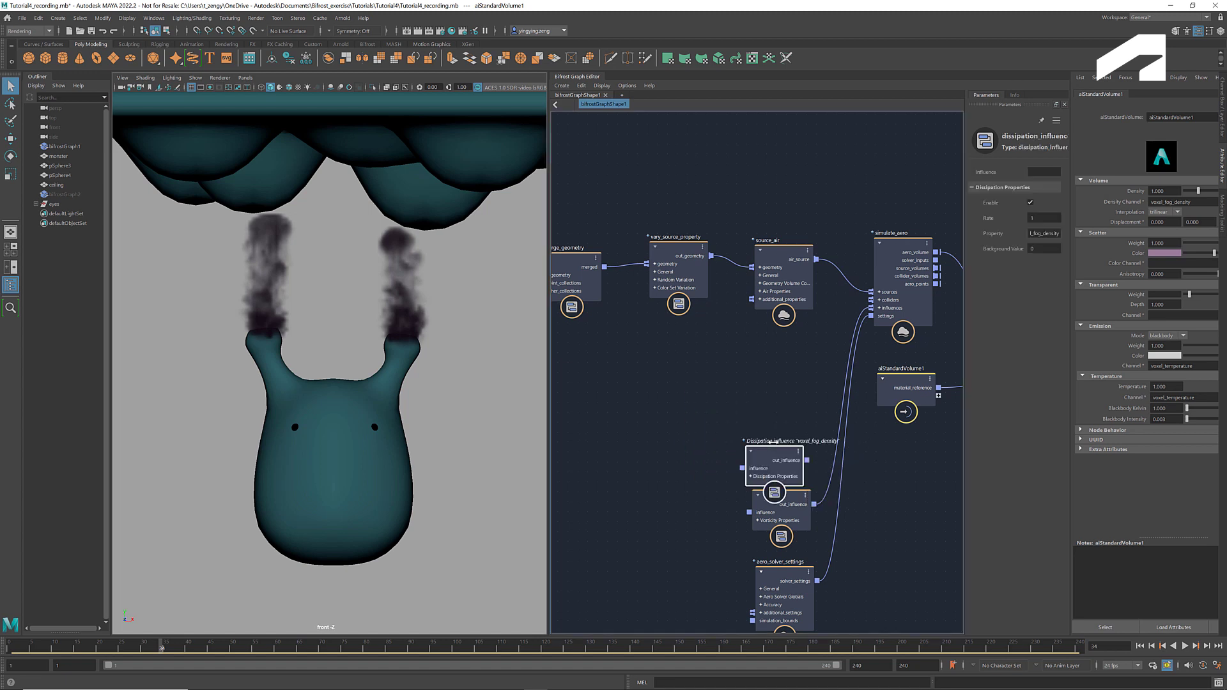
pyautogui.moveTo(778, 469)
pyautogui.mouseDown()
pyautogui.moveTo(677, 470)
pyautogui.moveTo(869, 307)
pyautogui.mouseUp()
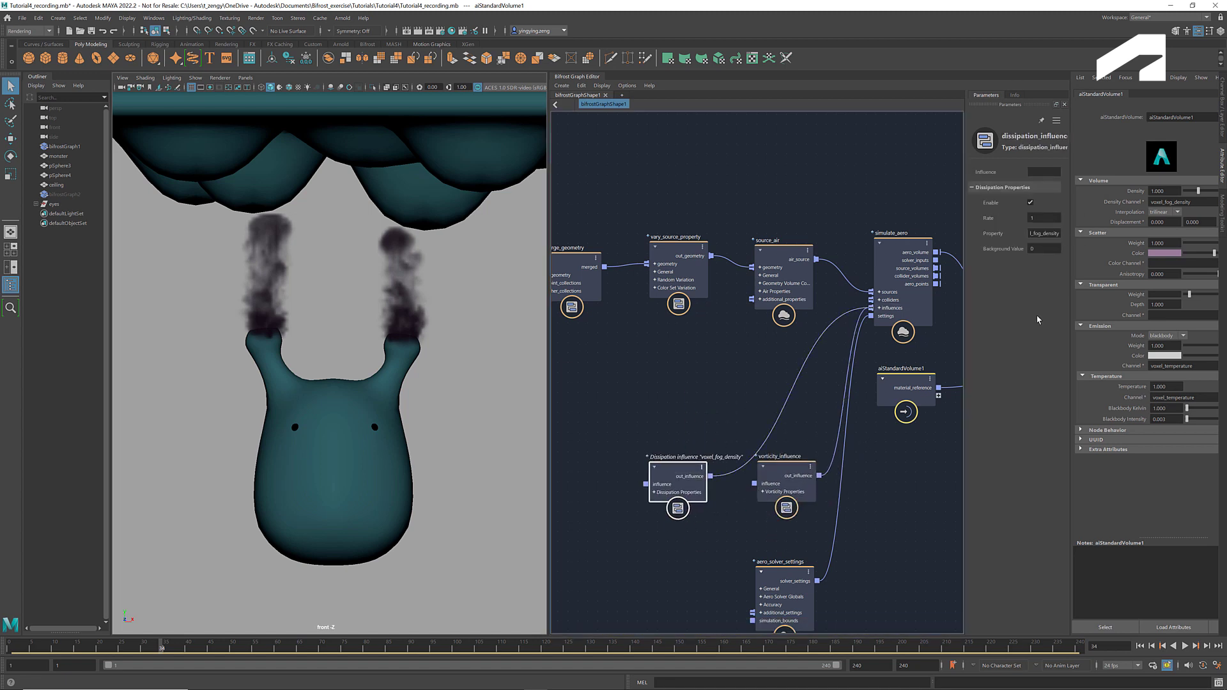
# Preview the smoke, set the dissipation Rate to 0.5, and replay.
pyautogui.click(1141, 647)
pyautogui.click(1186, 647)
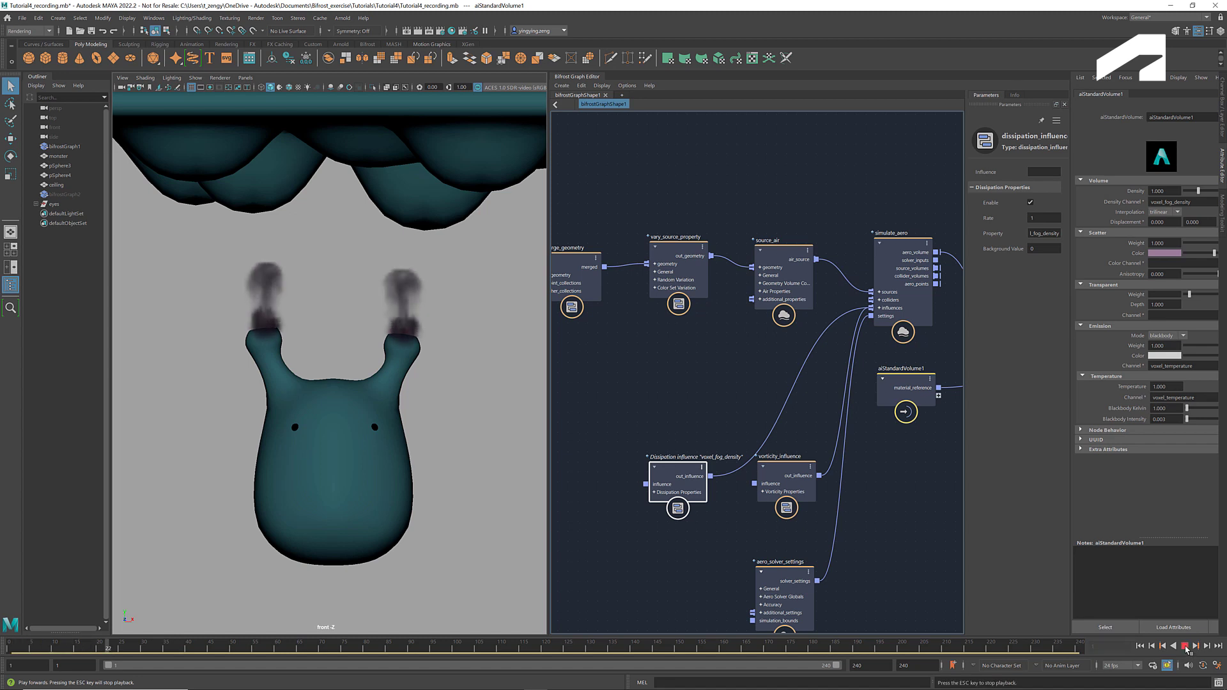
pyautogui.click(1186, 649)
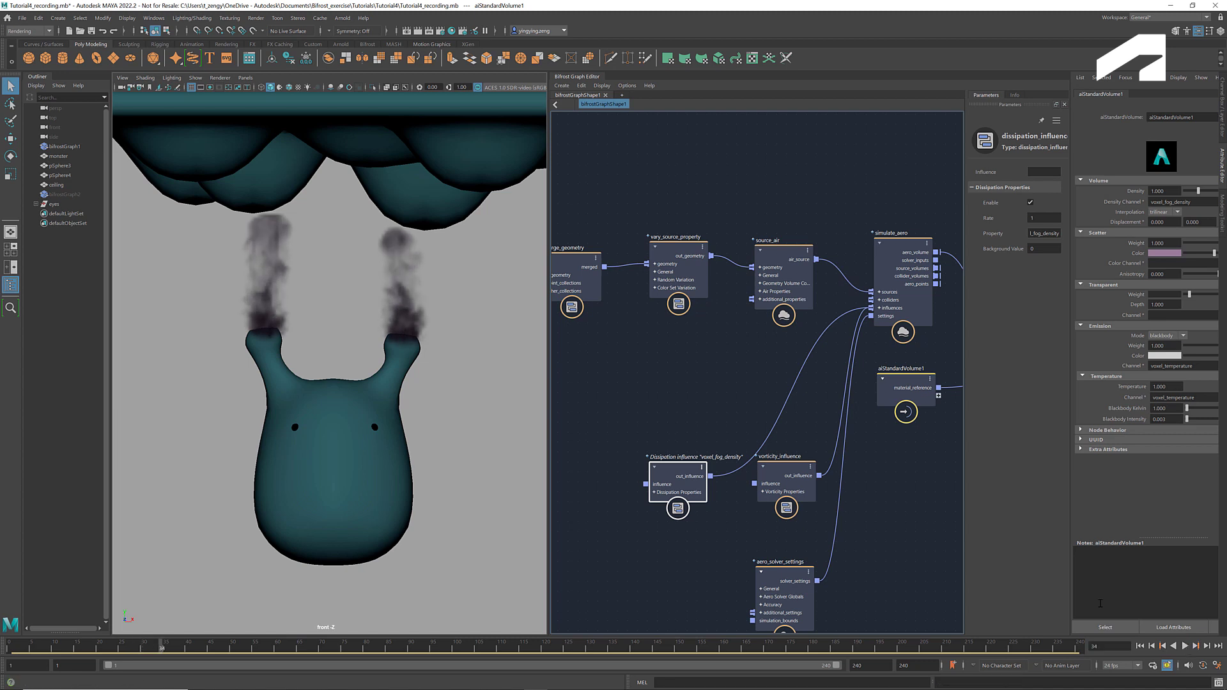
pyautogui.click(1038, 219)
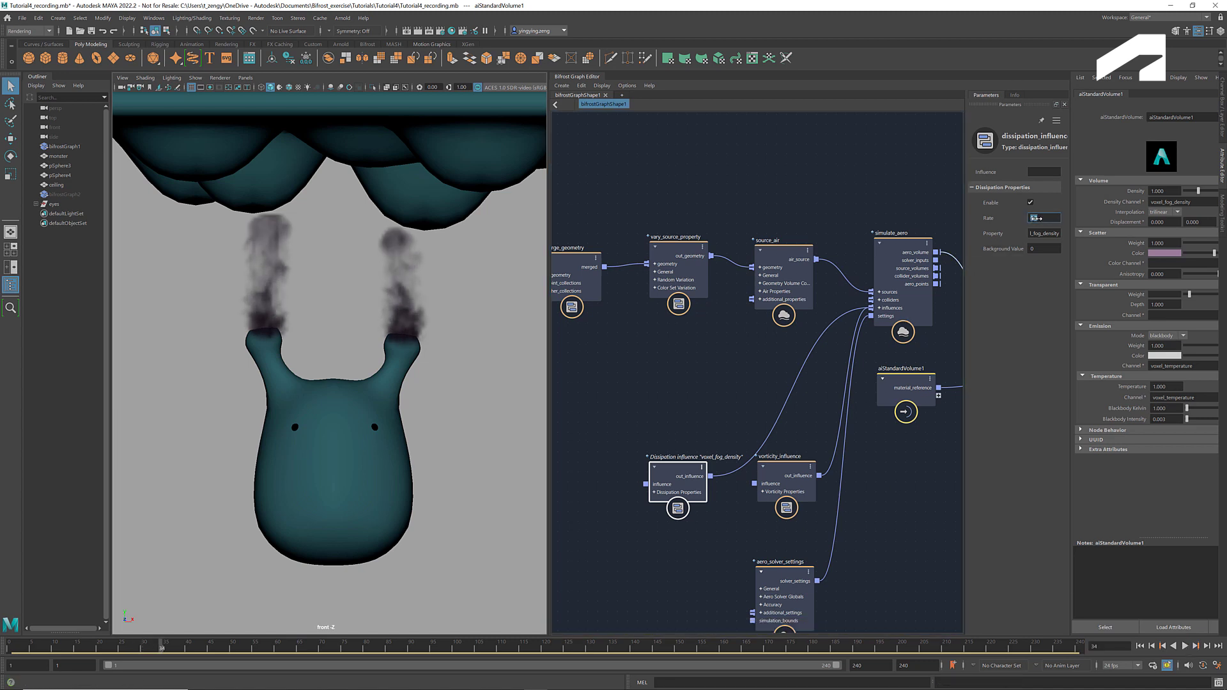
pyautogui.write('0.5')
pyautogui.press('Return')
pyautogui.click(1141, 649)
pyautogui.click(1185, 648)
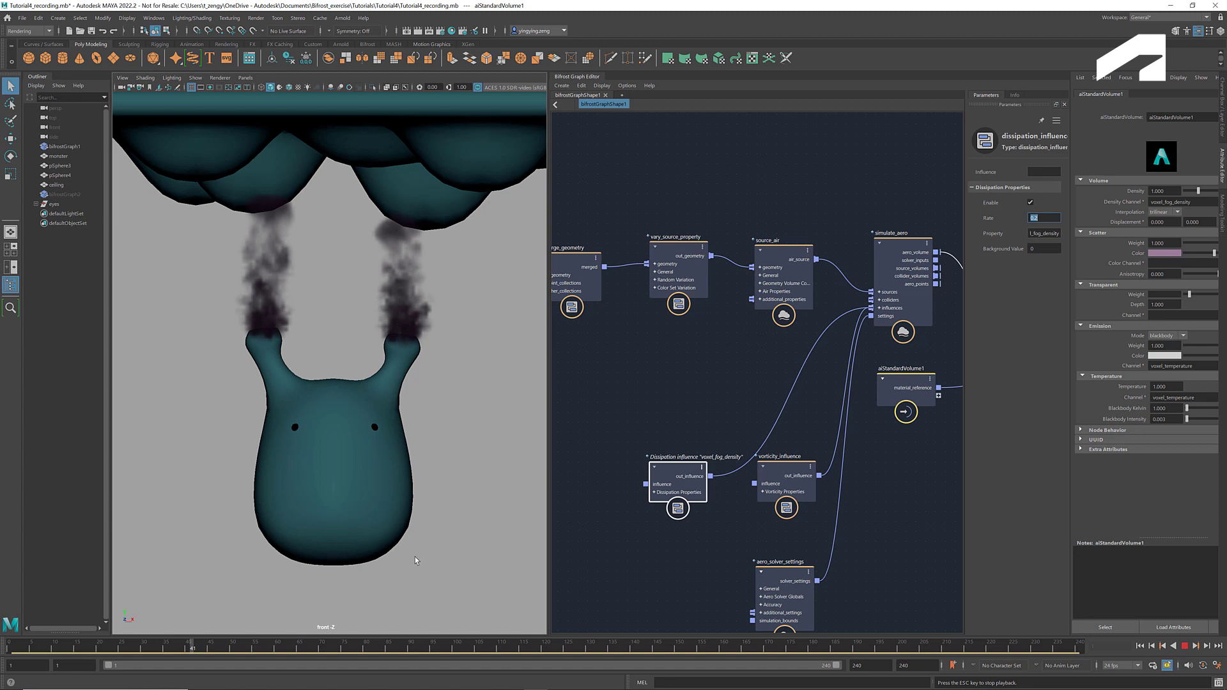
pyautogui.scroll(-3, 411, 544)
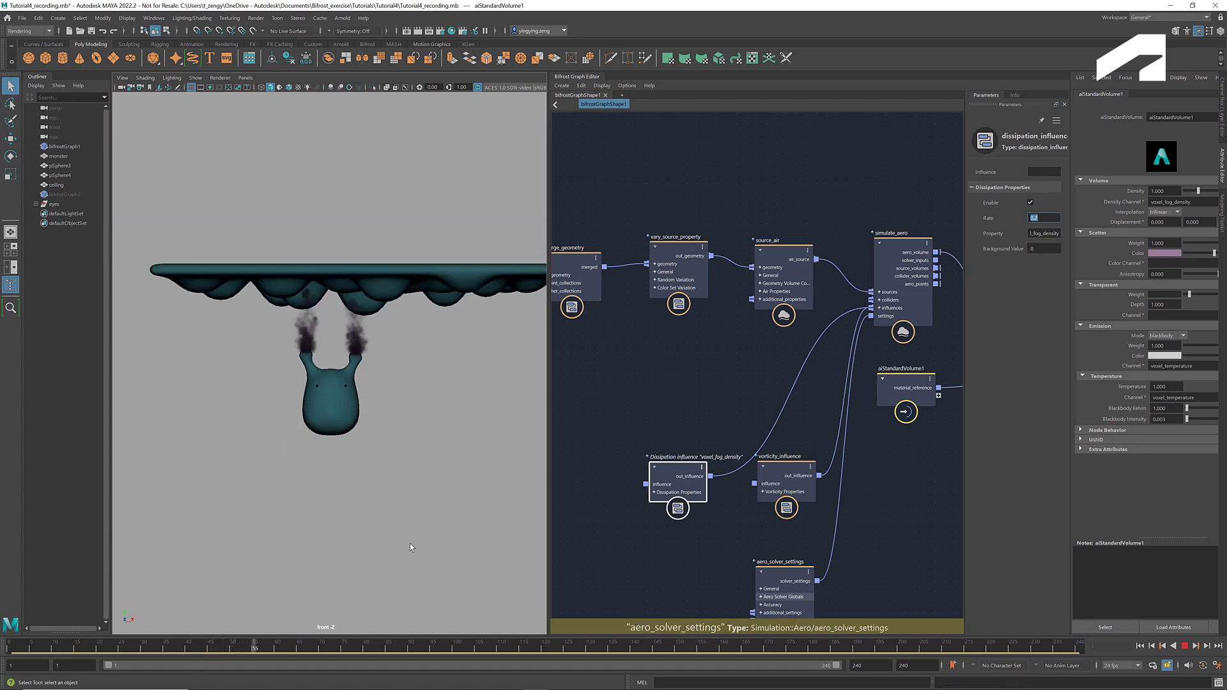
pyautogui.scroll(3, 410, 544)
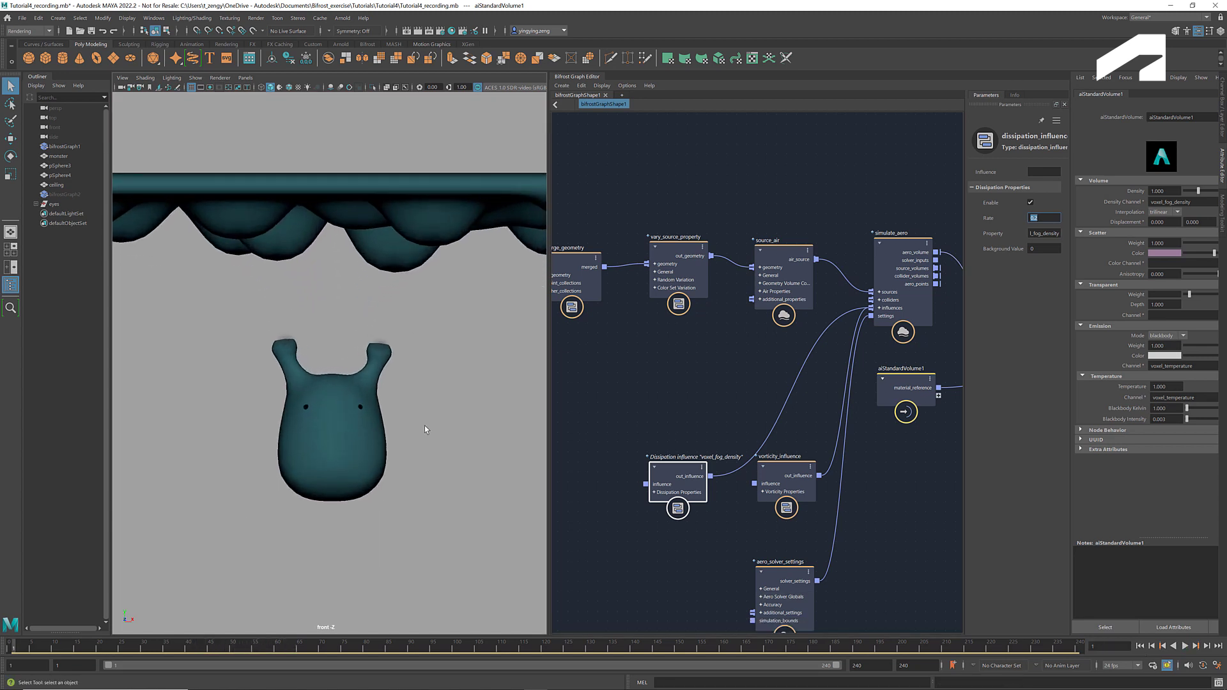
pyautogui.scroll(2, 425, 424)
pyautogui.scroll(2, 429, 425)
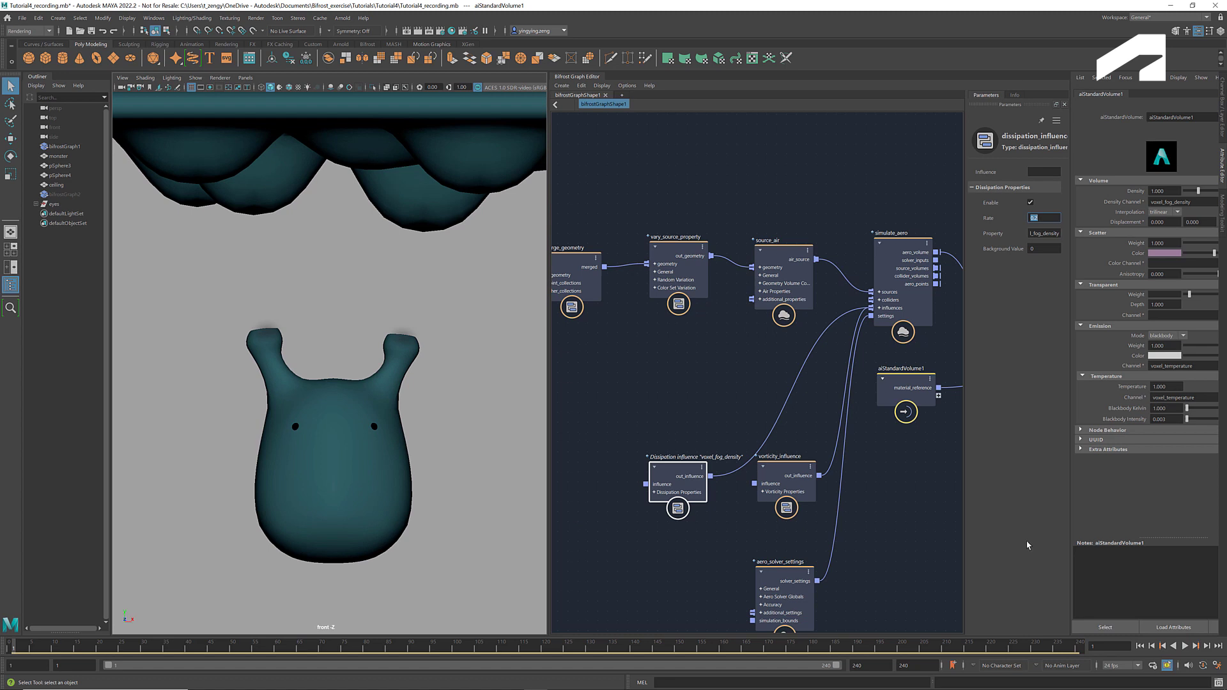
# Create a collider node in open space in the Bifrost Graph.
pyautogui.moveTo(594, 499); pyautogui.dragTo(719, 527, button='middle')
pyautogui.click(694, 439)
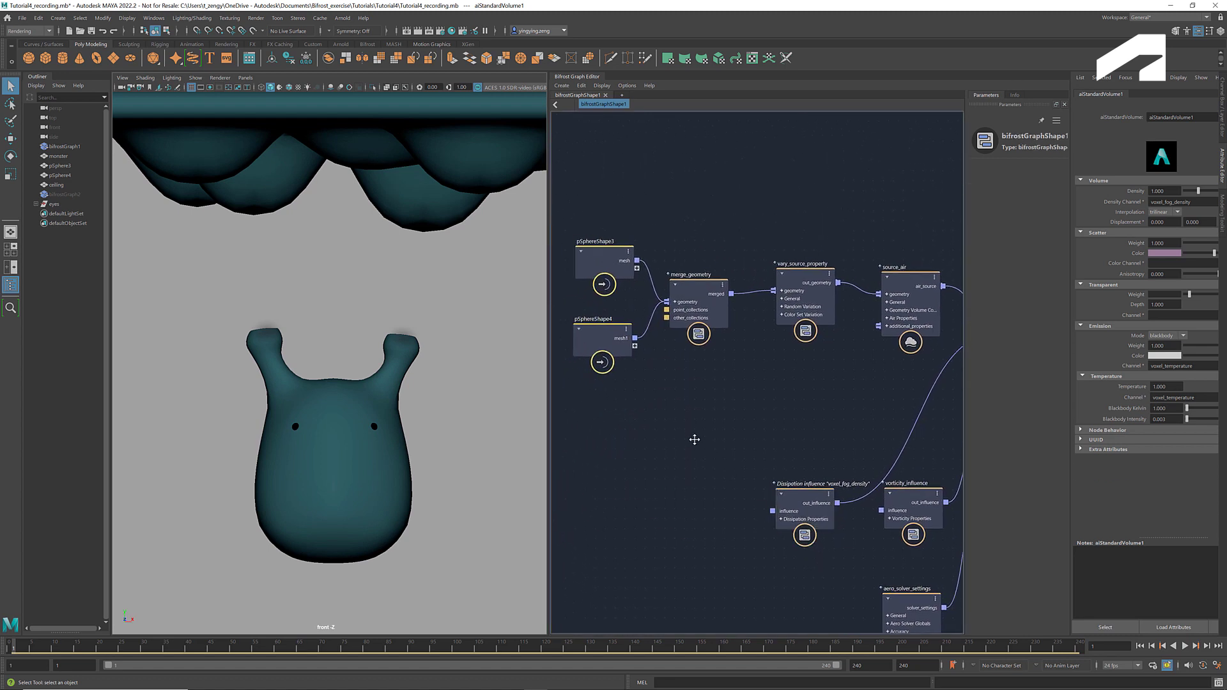
pyautogui.press('Tab')
pyautogui.write('co')
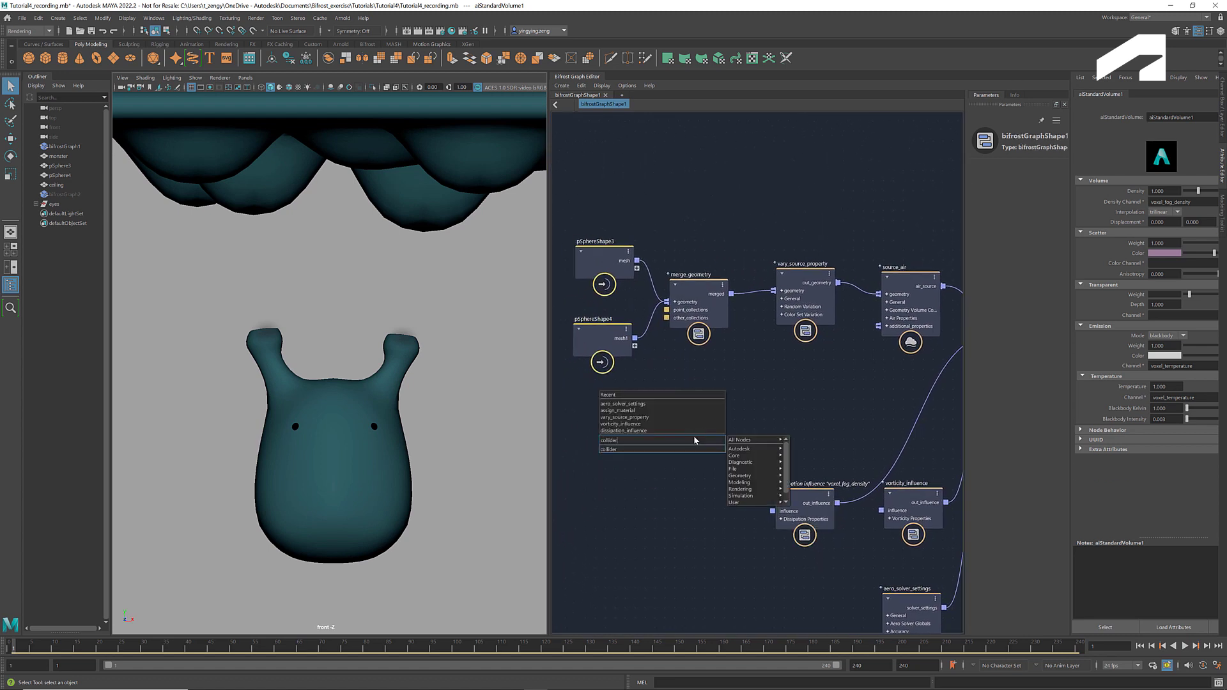
pyautogui.click(706, 447)
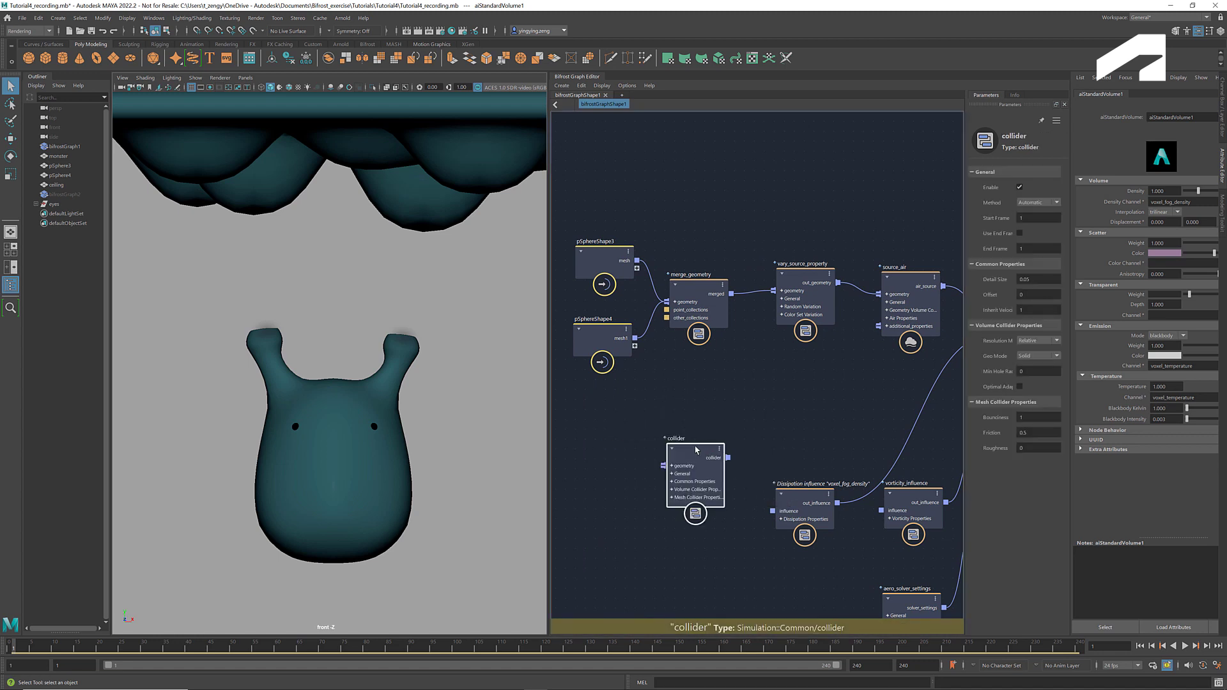
pyautogui.moveTo(708, 456); pyautogui.dragTo(800, 399)
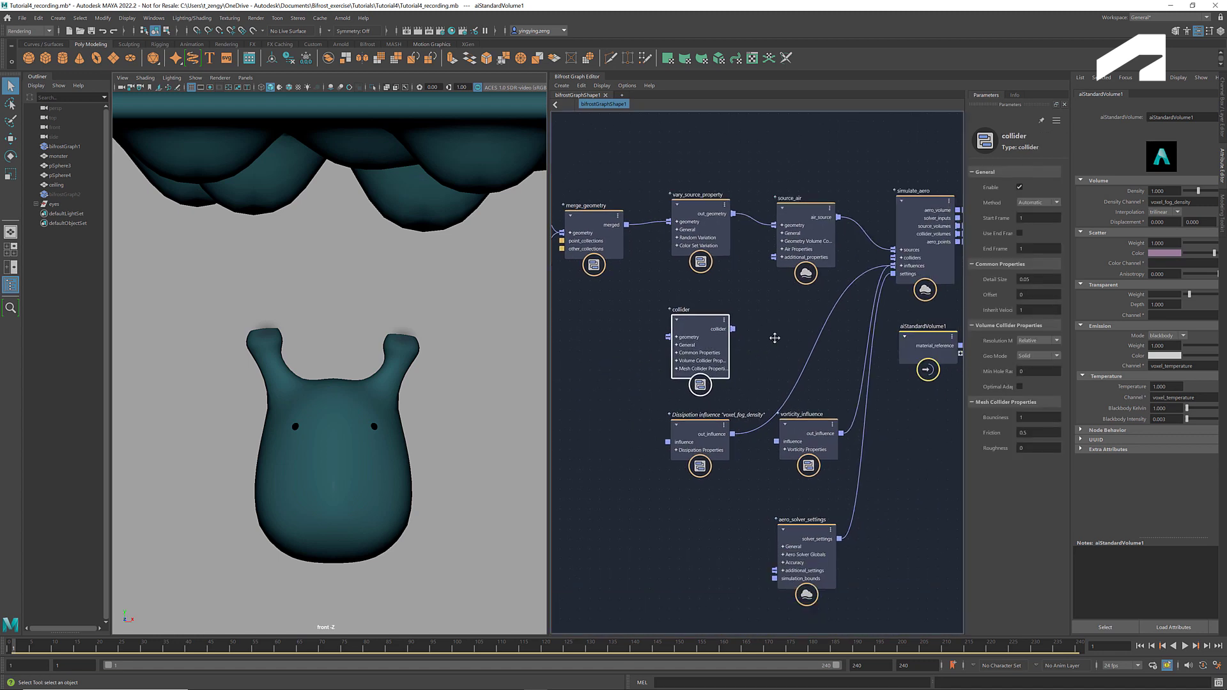
pyautogui.moveTo(863, 402)
pyautogui.mouseDown(button='middle')
pyautogui.moveTo(830, 358)
pyautogui.moveTo(872, 371)
pyautogui.mouseUp(button='middle')
# Bring the ceiling mesh into the graph as collider geometry, linked to simulate_aero colliders.
pyautogui.click(58, 184)
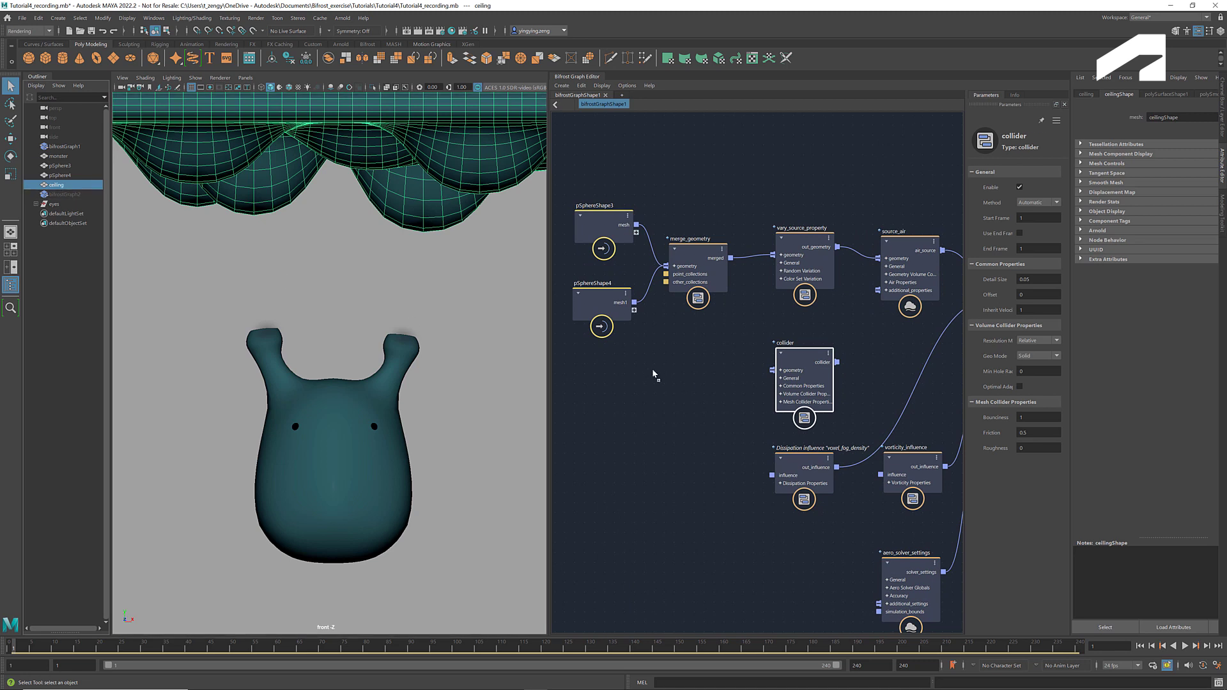
pyautogui.moveTo(58, 184); pyautogui.dragTo(654, 373, button='middle')
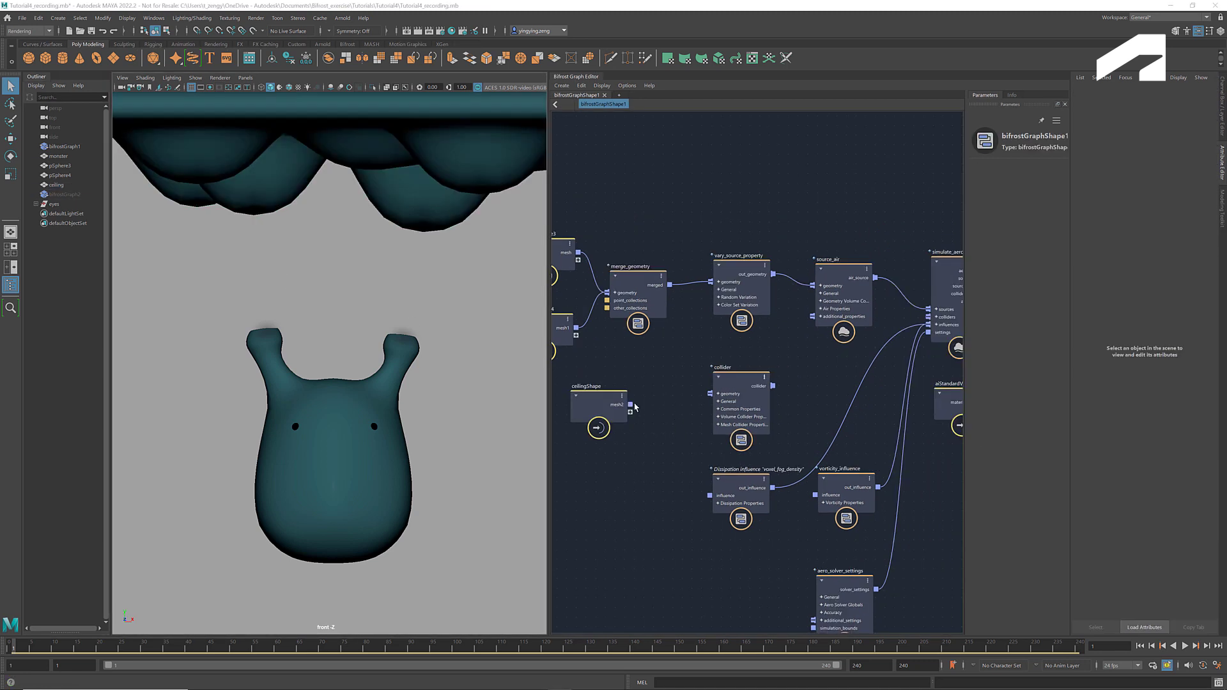
pyautogui.moveTo(629, 404); pyautogui.dragTo(710, 394)
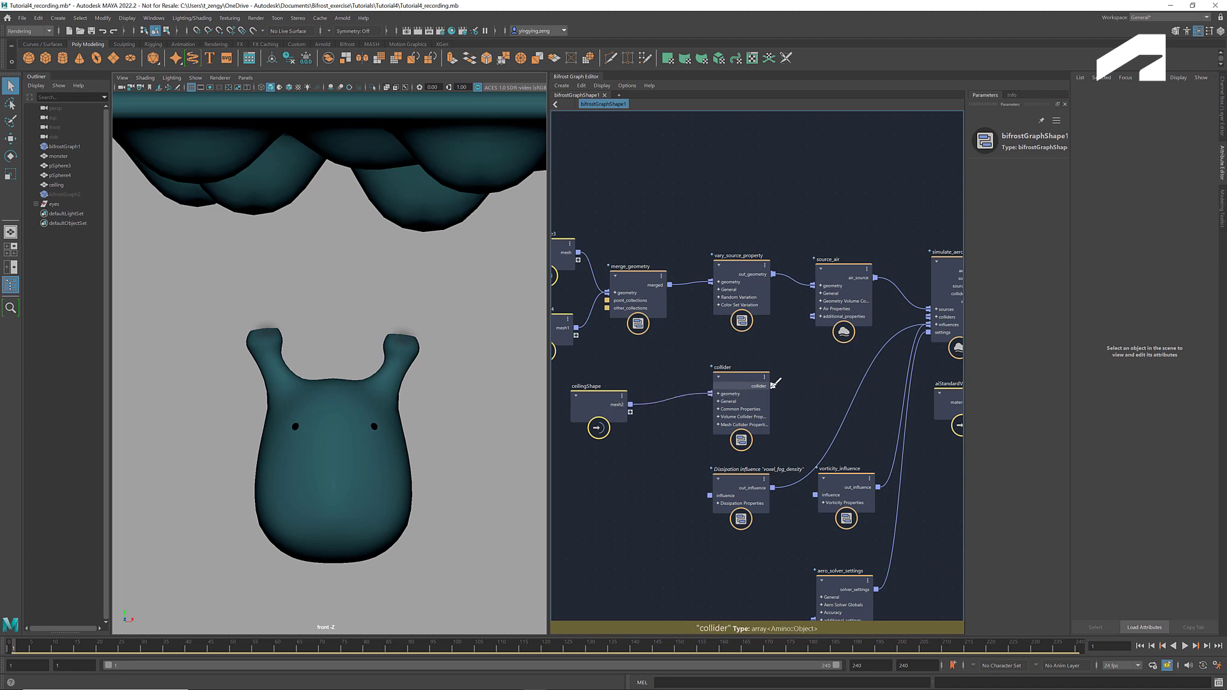
pyautogui.moveTo(773, 386); pyautogui.dragTo(926, 316)
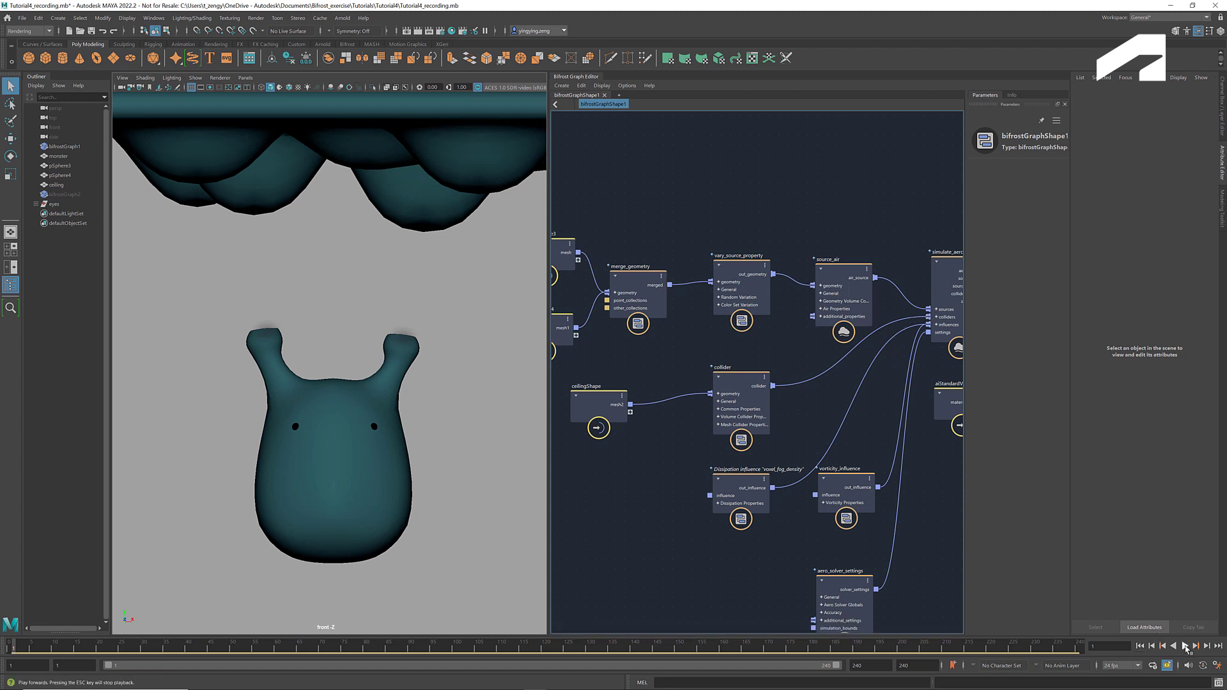
# Preview the ceiling collision, refine the collider's Detail Size, and replay from the start.
pyautogui.click(1186, 647)
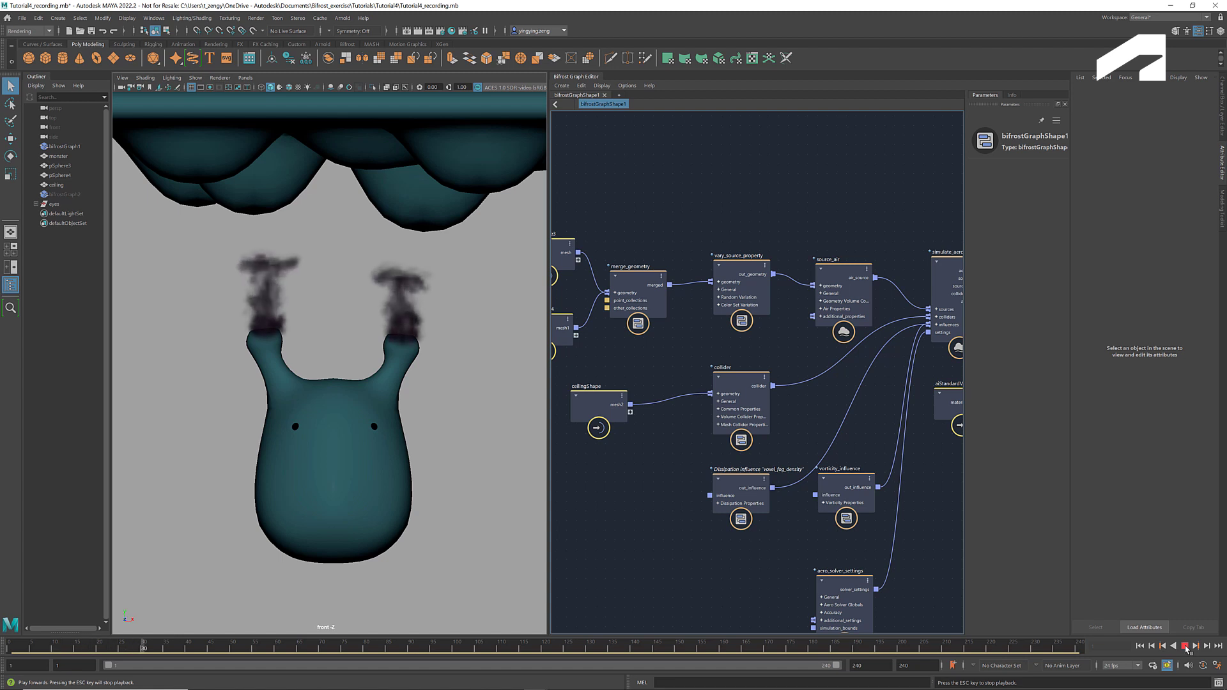
pyautogui.click(1185, 648)
pyautogui.click(740, 393)
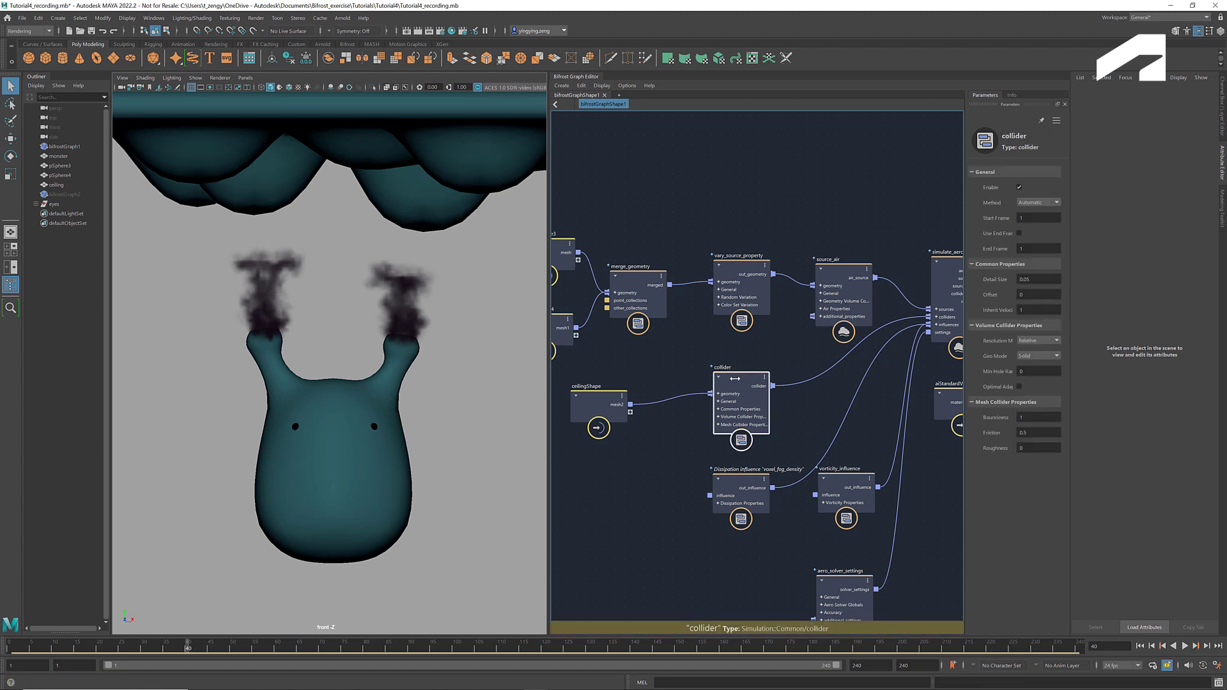
pyautogui.click(1026, 279)
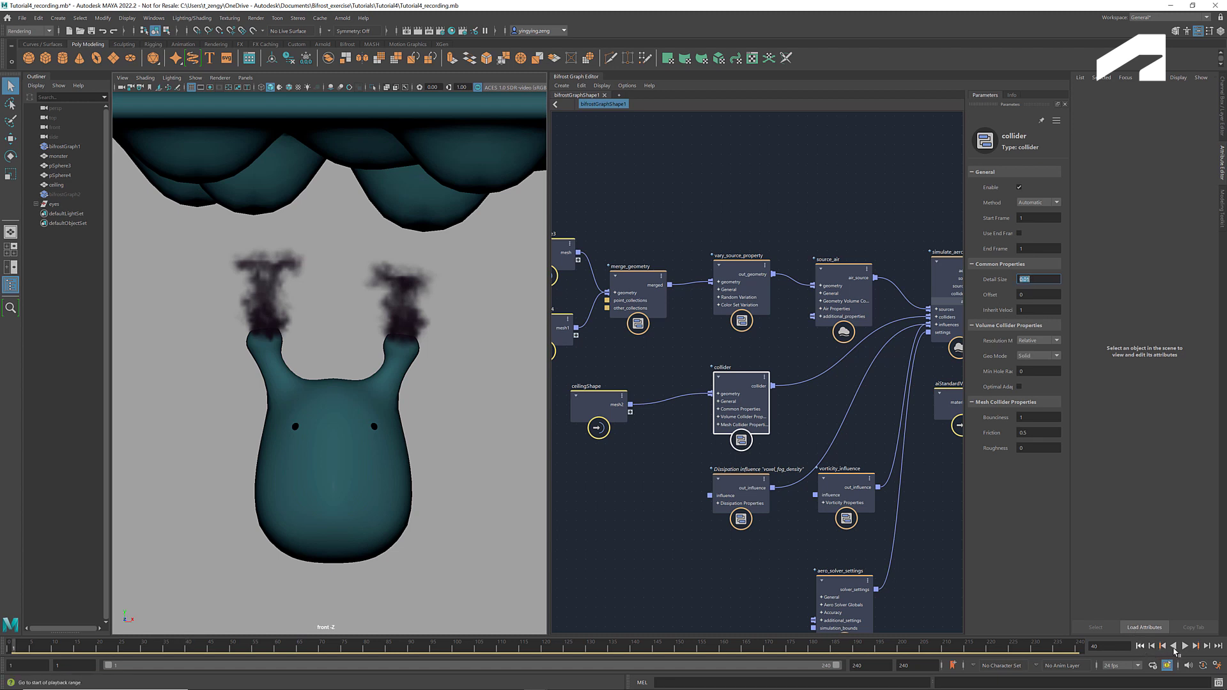
pyautogui.click(1176, 648)
pyautogui.click(1185, 648)
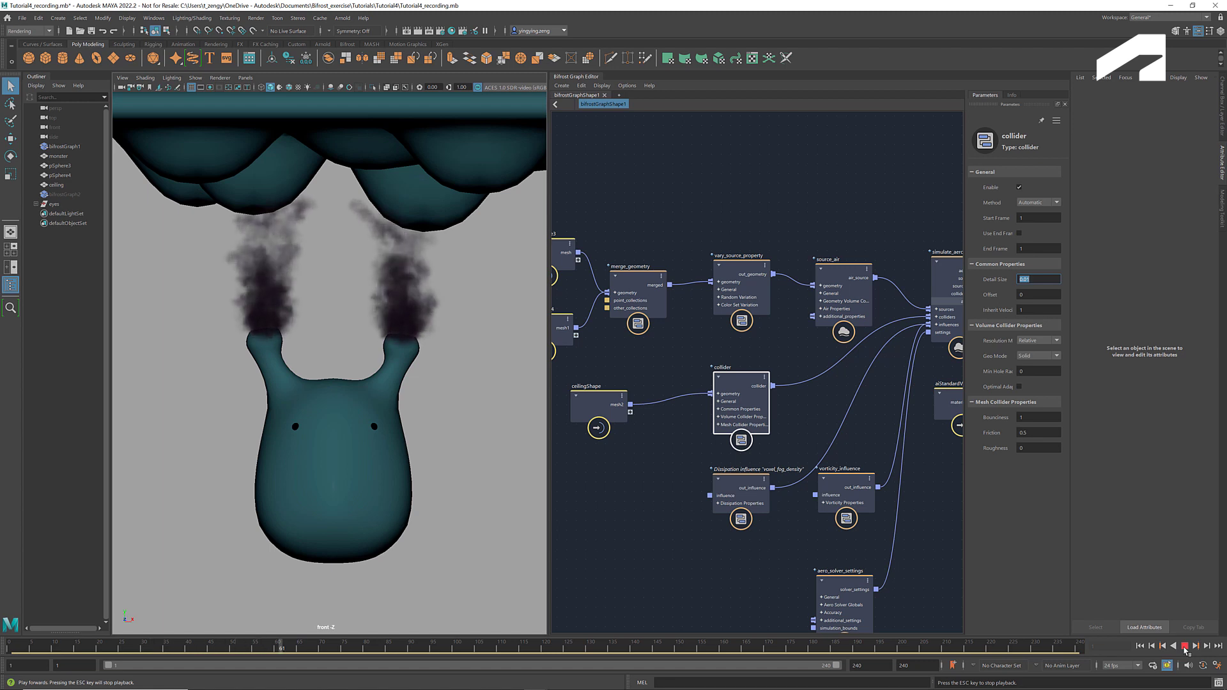
pyautogui.click(1141, 648)
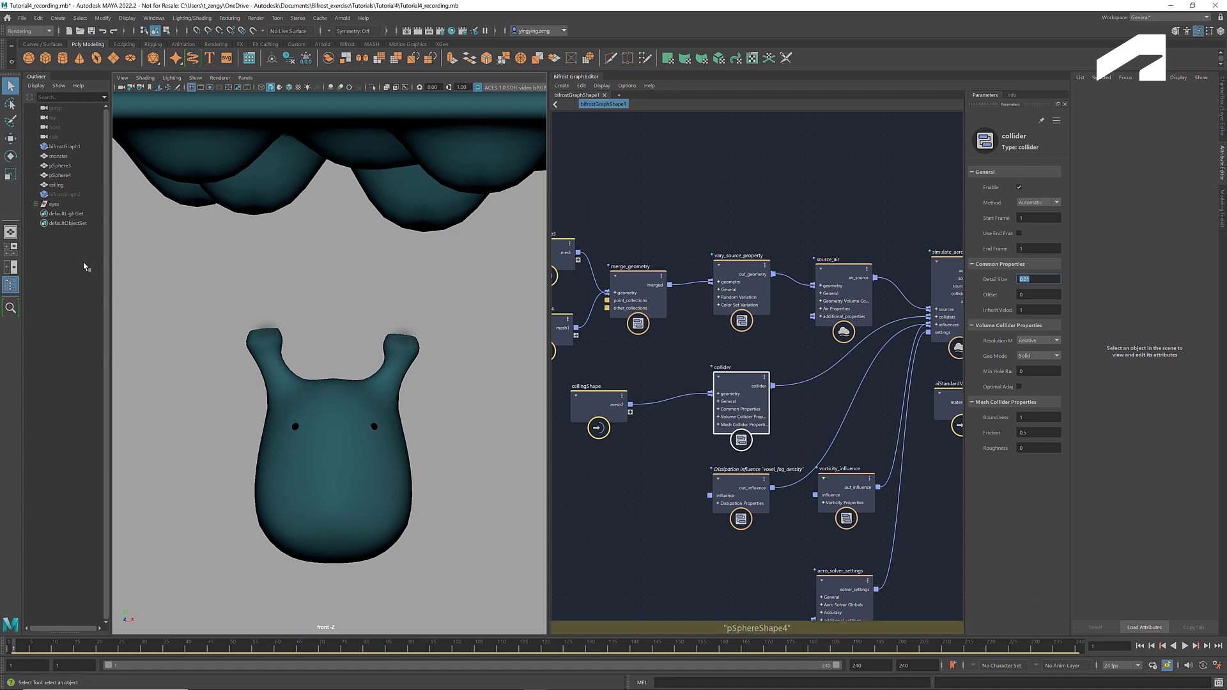
# Bring the monster mesh into the graph, add it to the collider geometry, and replay.
pyautogui.click(55, 156)
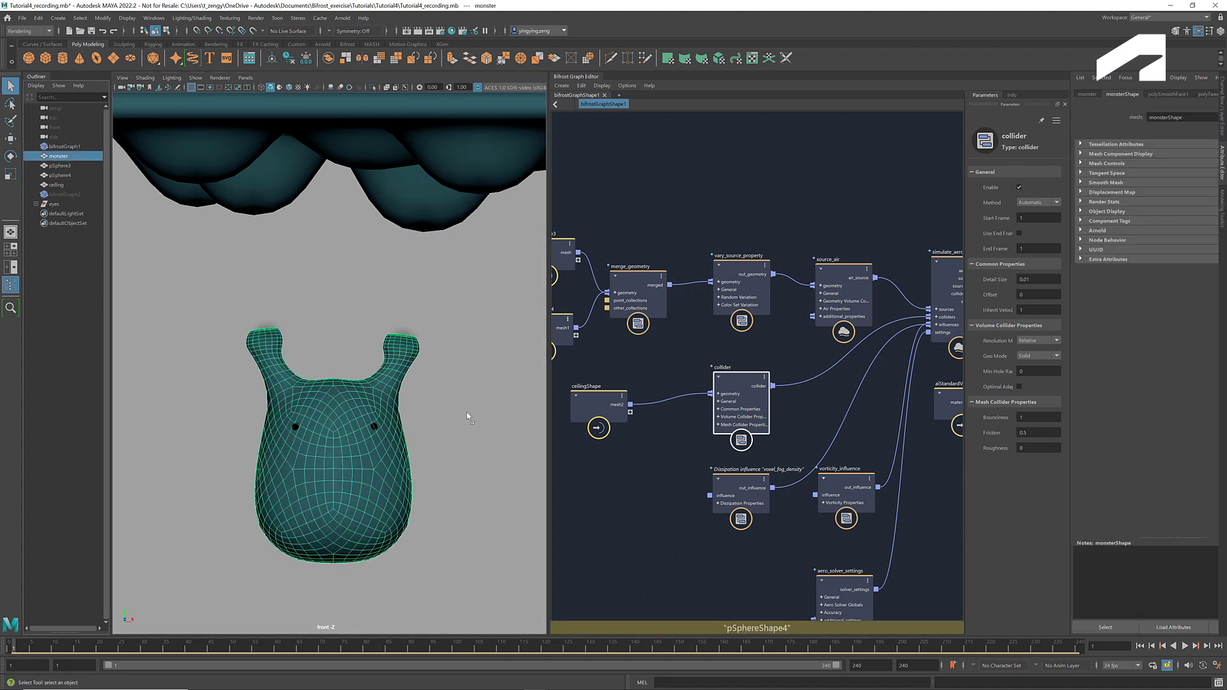
pyautogui.moveTo(594, 472); pyautogui.dragTo(596, 473, button='middle')
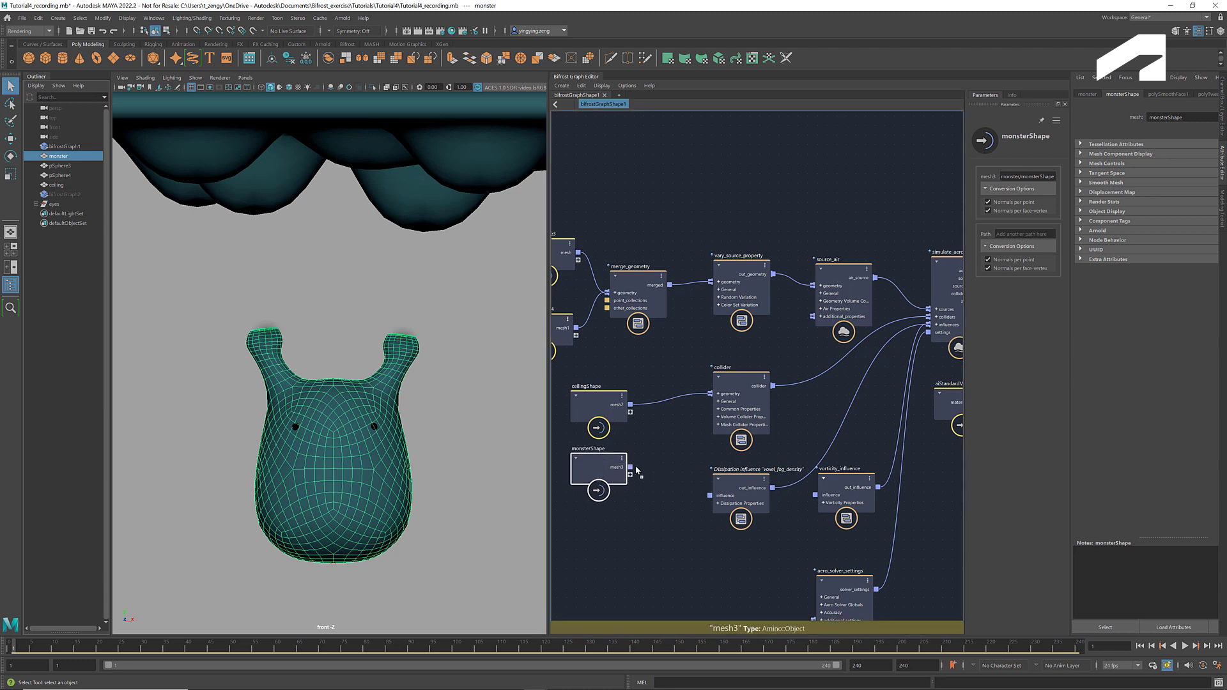
pyautogui.moveTo(629, 466); pyautogui.dragTo(709, 396)
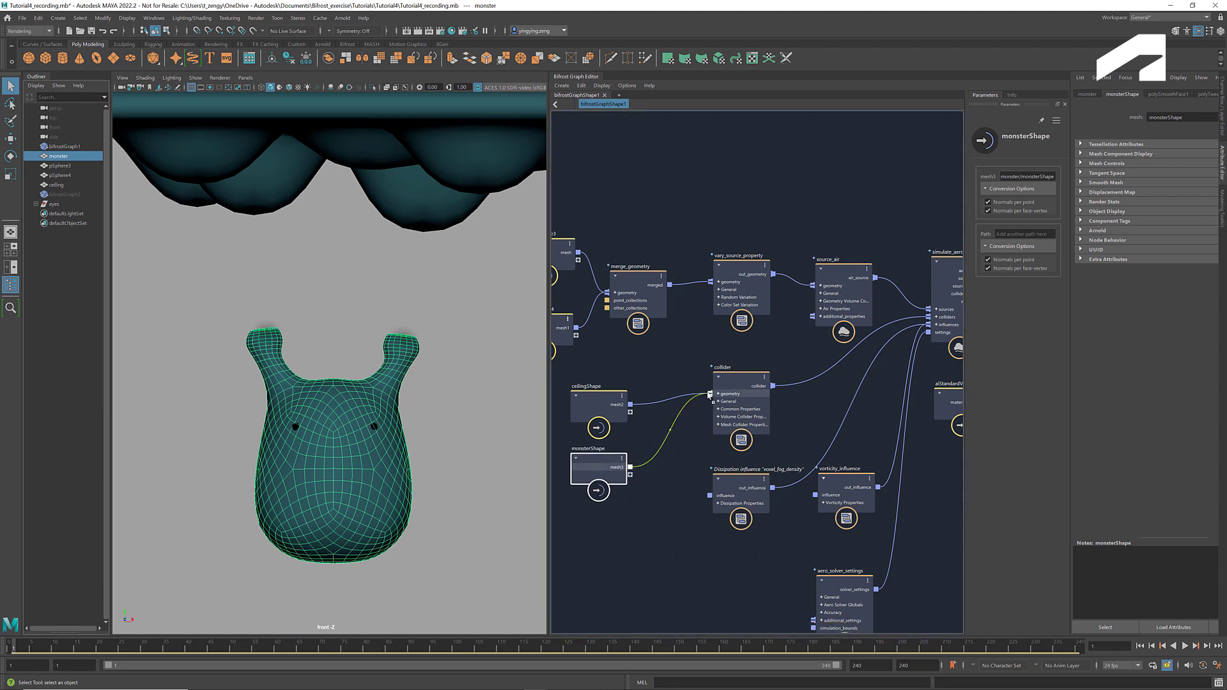
pyautogui.click(806, 432)
pyautogui.click(1186, 649)
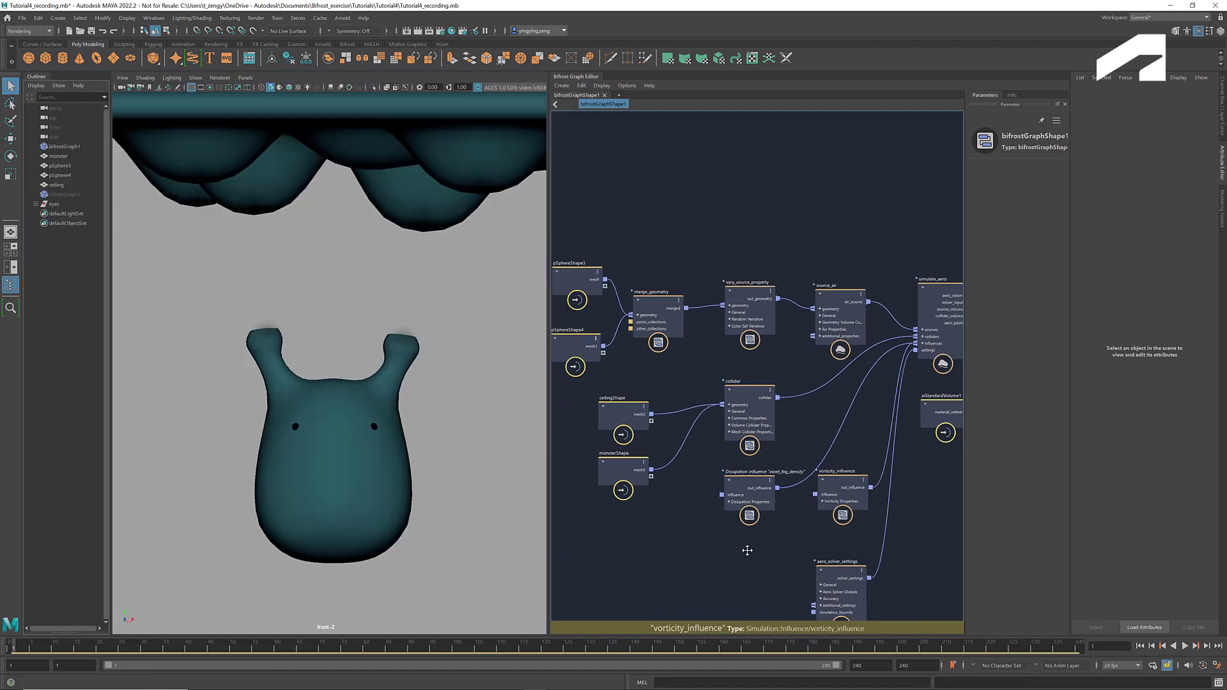
# Create a wind_influence node connected to simulate_aero's influences.
pyautogui.moveTo(746, 551); pyautogui.dragTo(691, 499, button='middle')
pyautogui.scroll(2, 691, 498)
pyautogui.press('Tab')
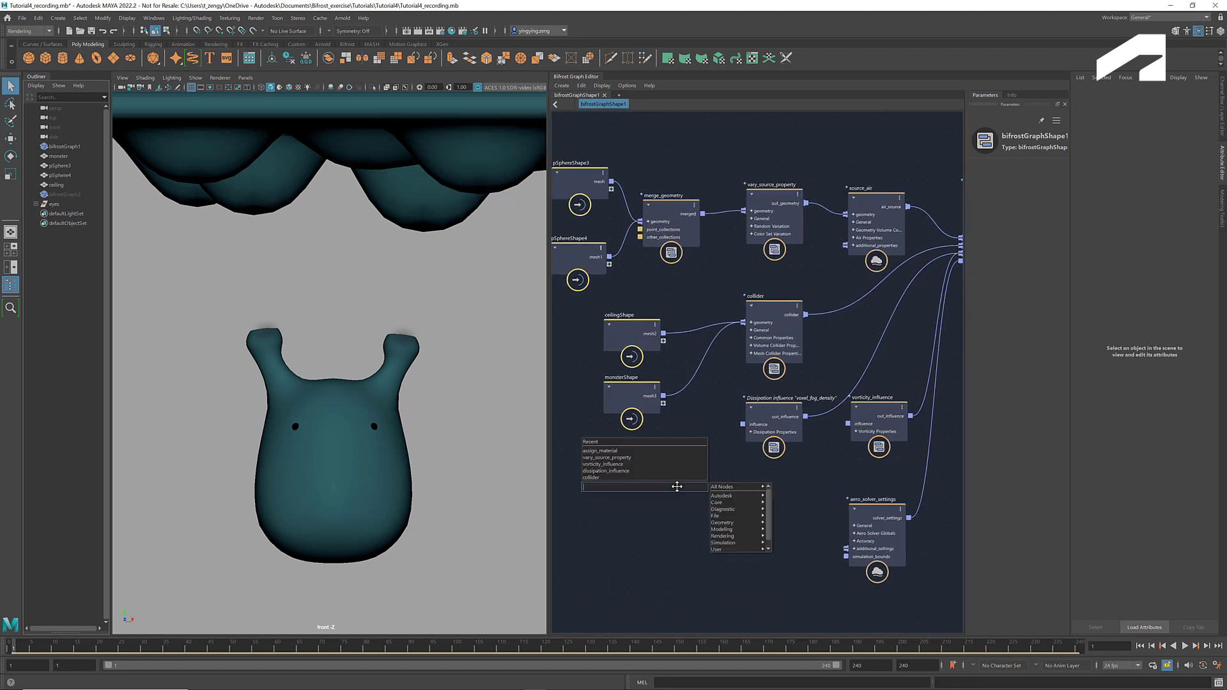
pyautogui.write('wind')
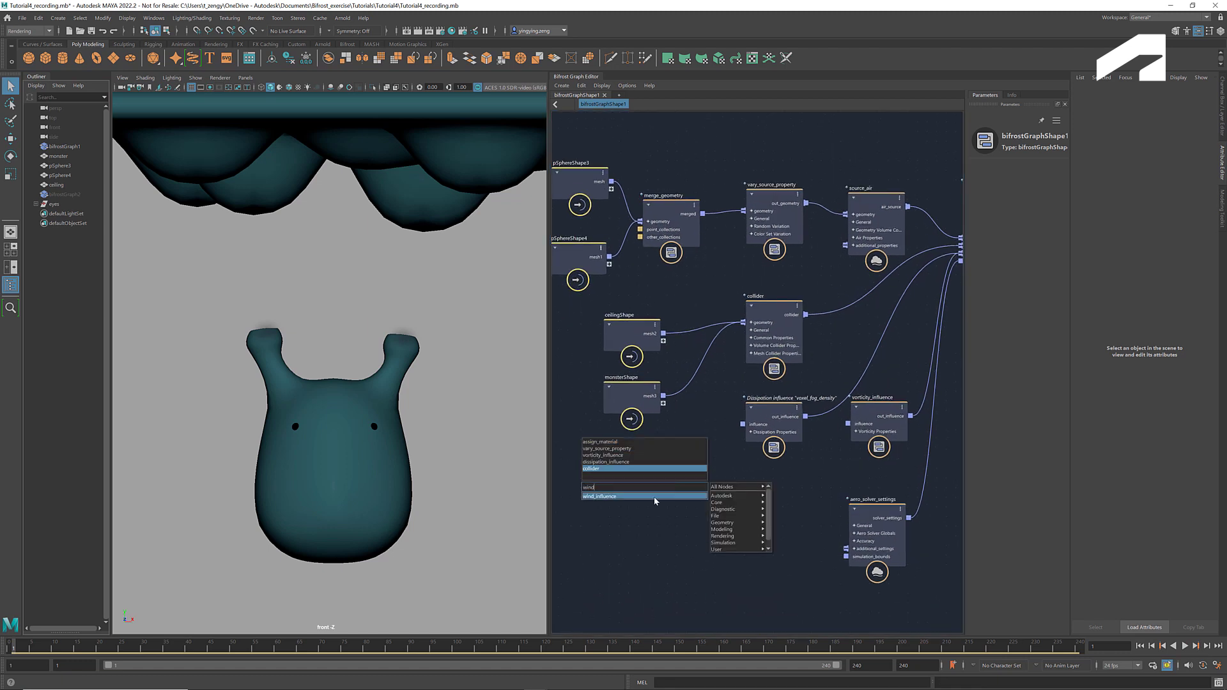
pyautogui.click(655, 499)
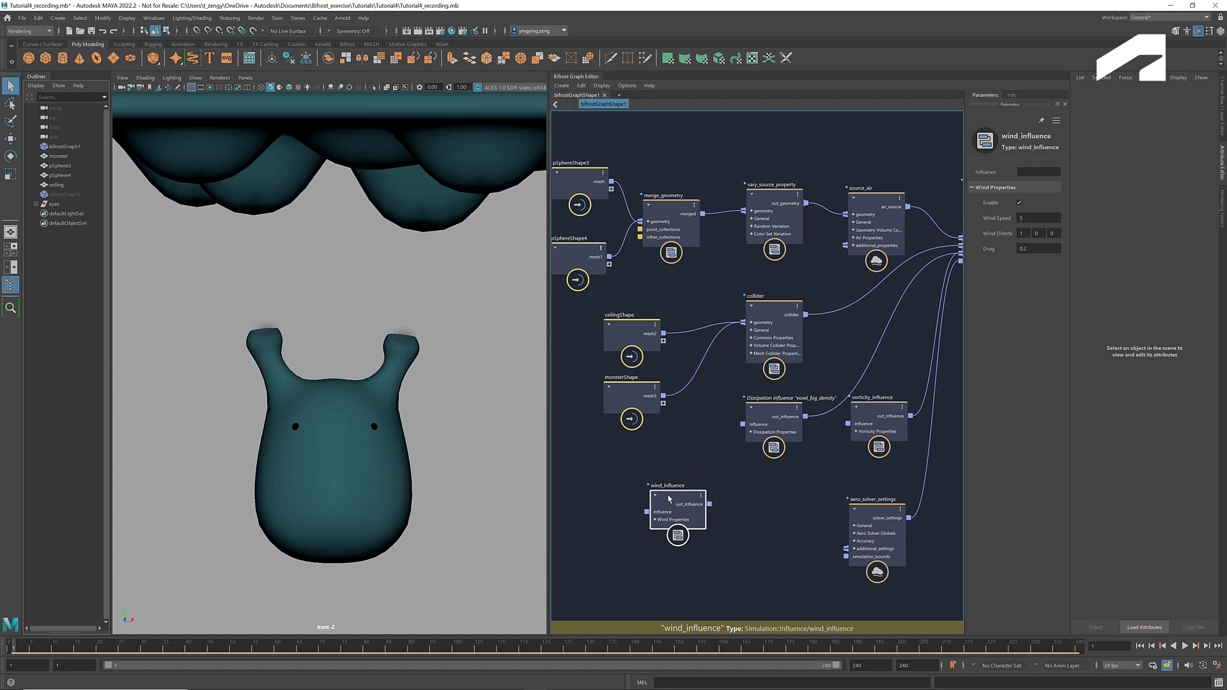
pyautogui.moveTo(690, 508); pyautogui.dragTo(674, 460)
pyautogui.scroll(-2, 674, 460)
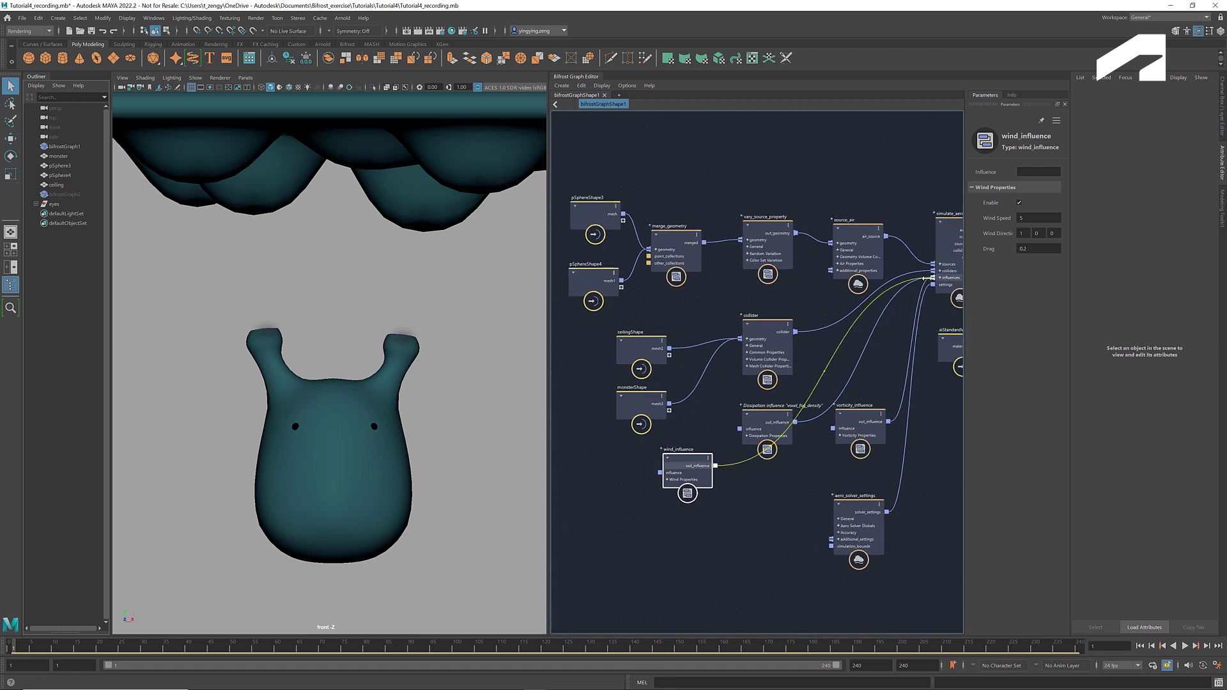
# Set the wind speed to 0.5 and play the simulation.
pyautogui.click(1024, 218)
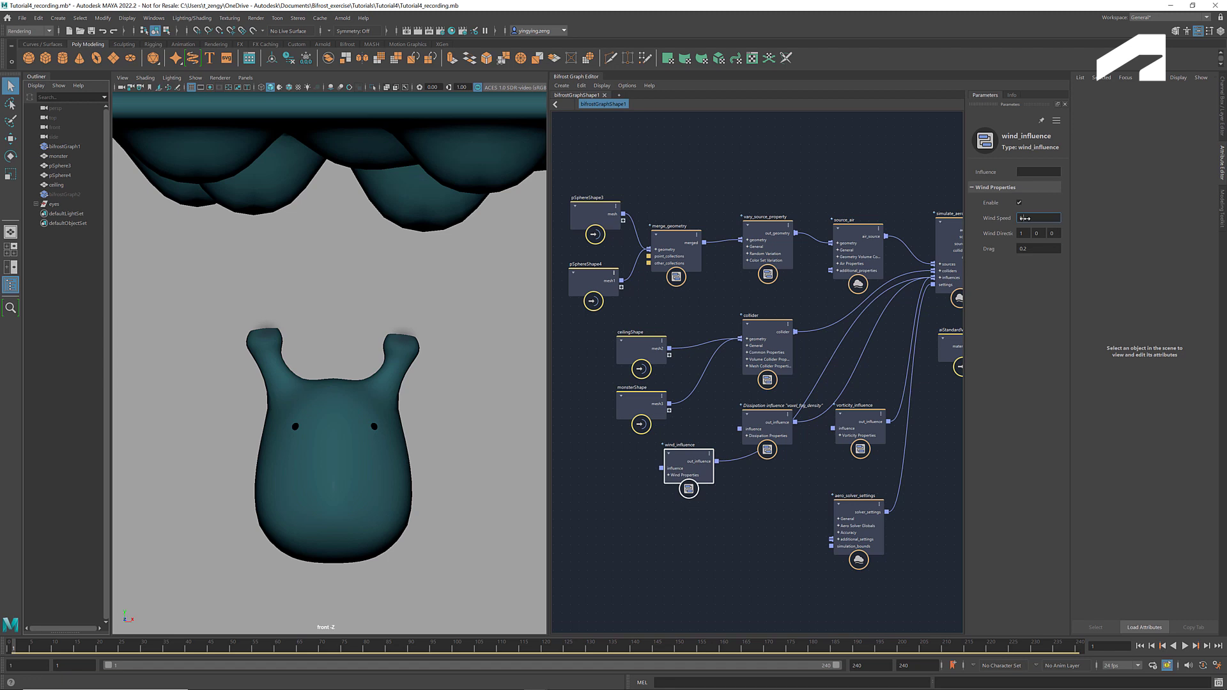
pyautogui.write('0.5')
pyautogui.press('Return')
pyautogui.click(758, 556)
pyautogui.click(1187, 648)
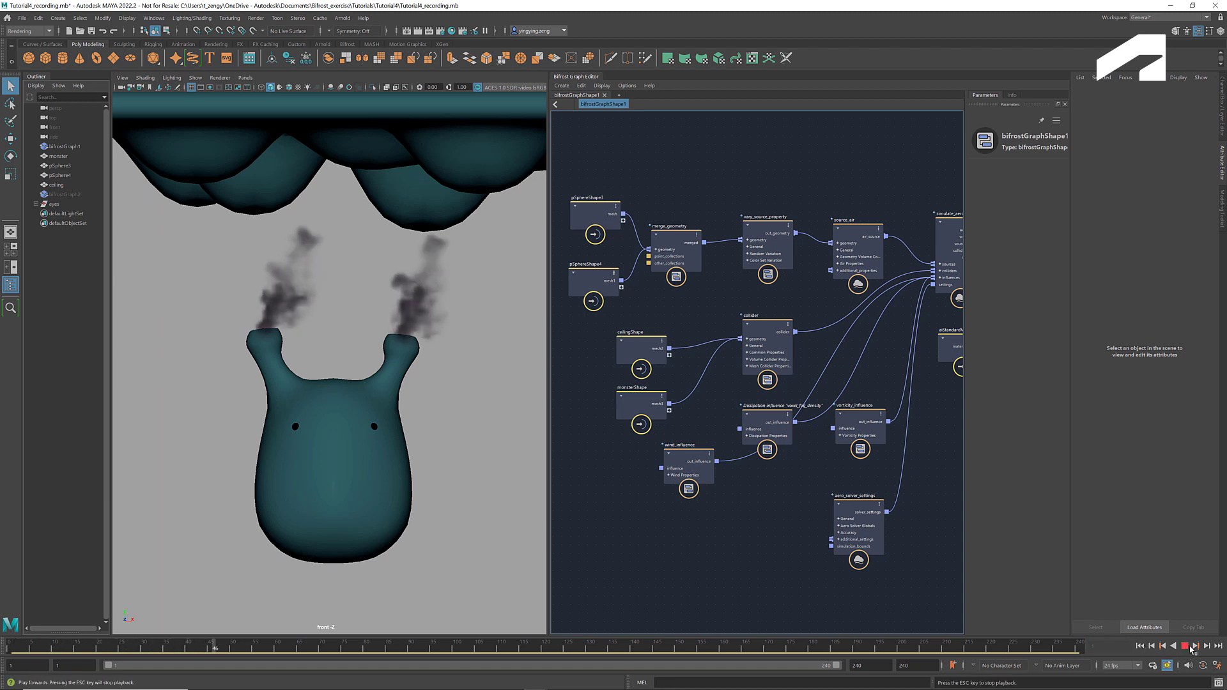
pyautogui.click(1195, 649)
# Raise the wind speed to 1 and replay the sideways-blowing smoke.
pyautogui.click(695, 458)
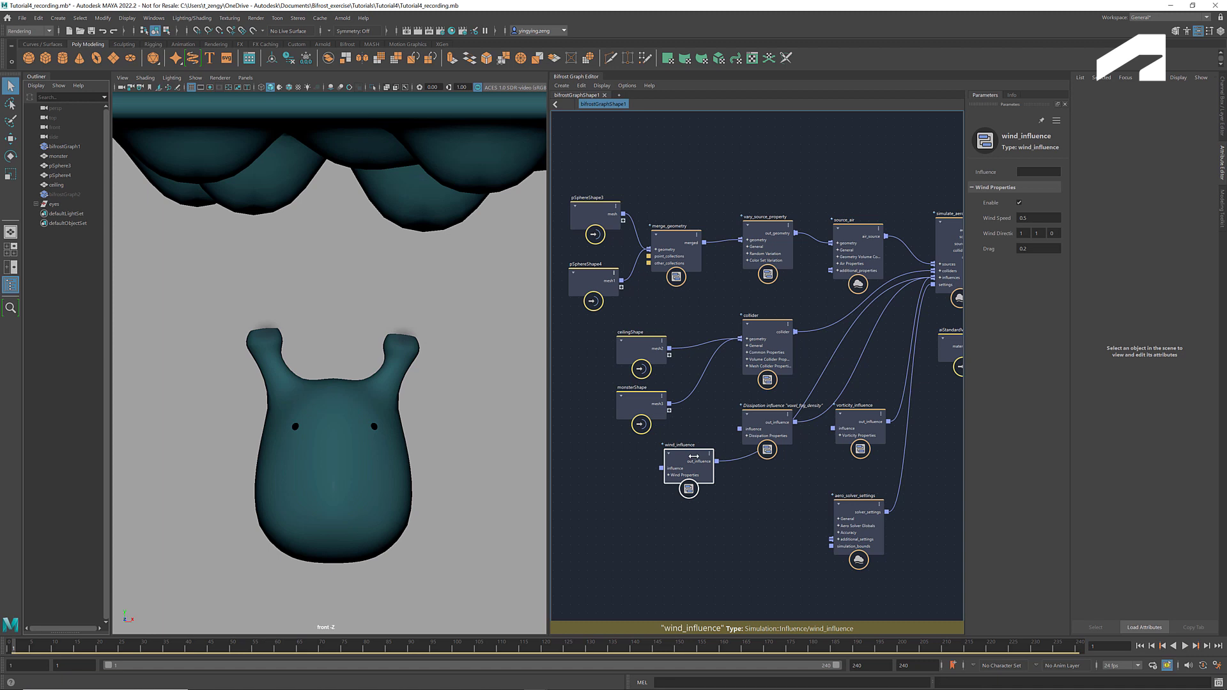
pyautogui.click(1037, 218)
pyautogui.write('1')
pyautogui.press('Return')
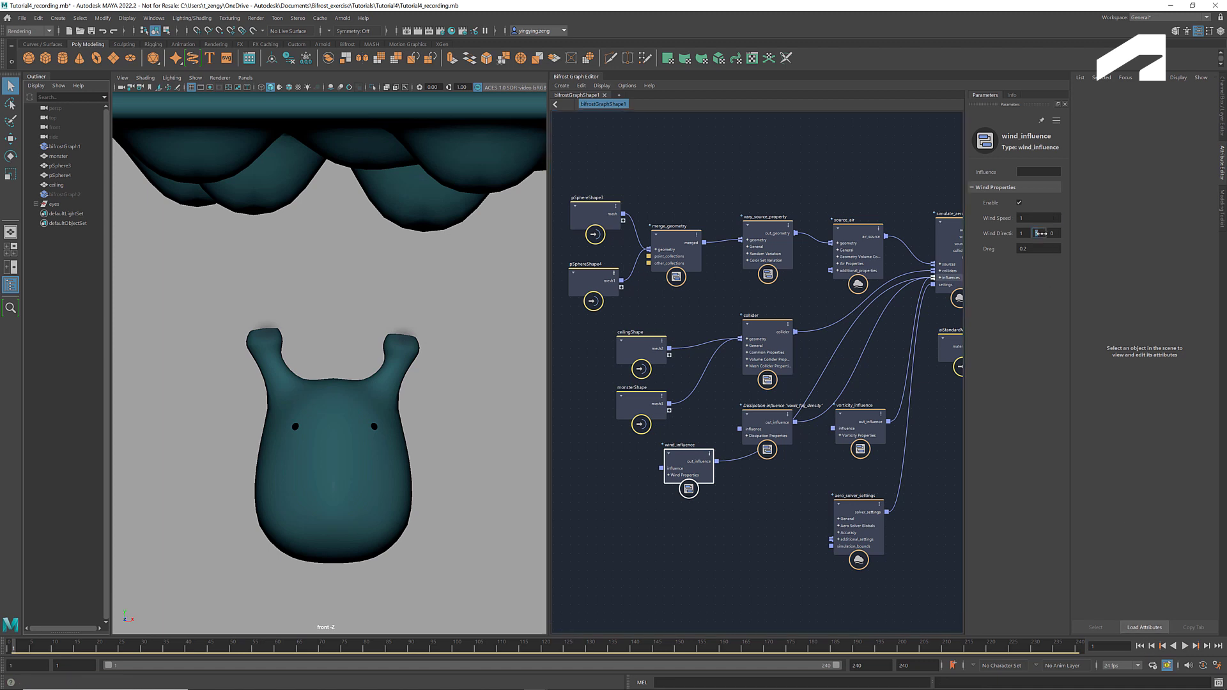
pyautogui.click(1190, 648)
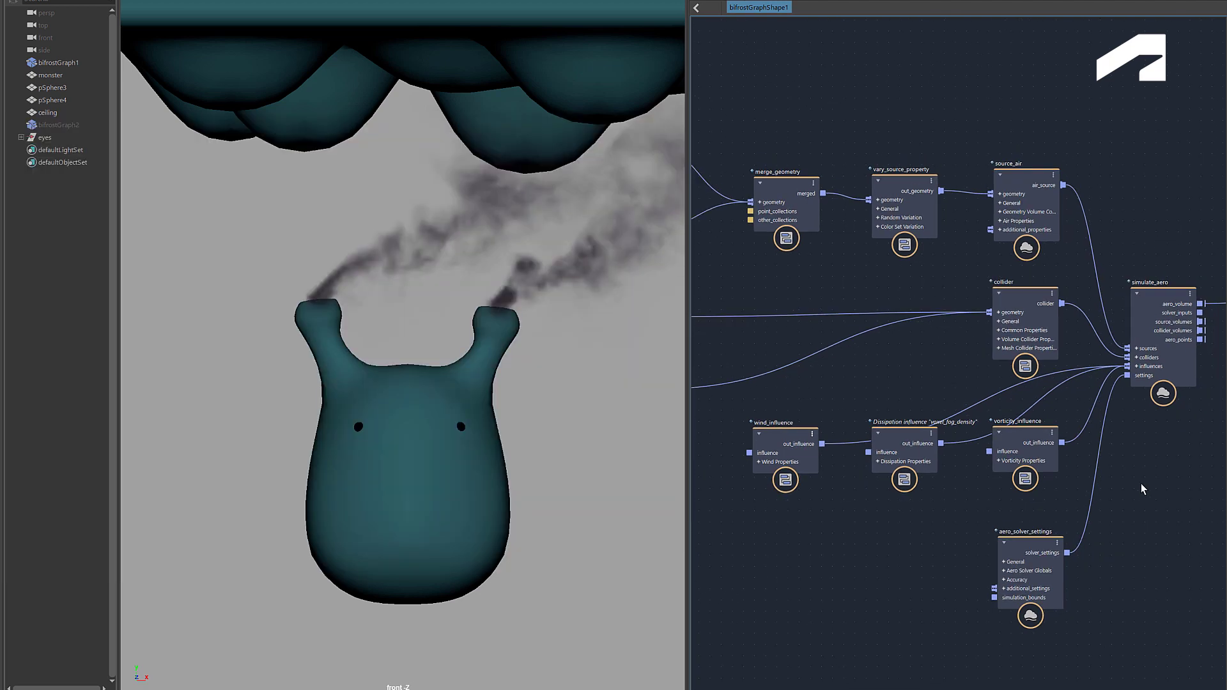
pyautogui.scroll(-3, 1174, 537)
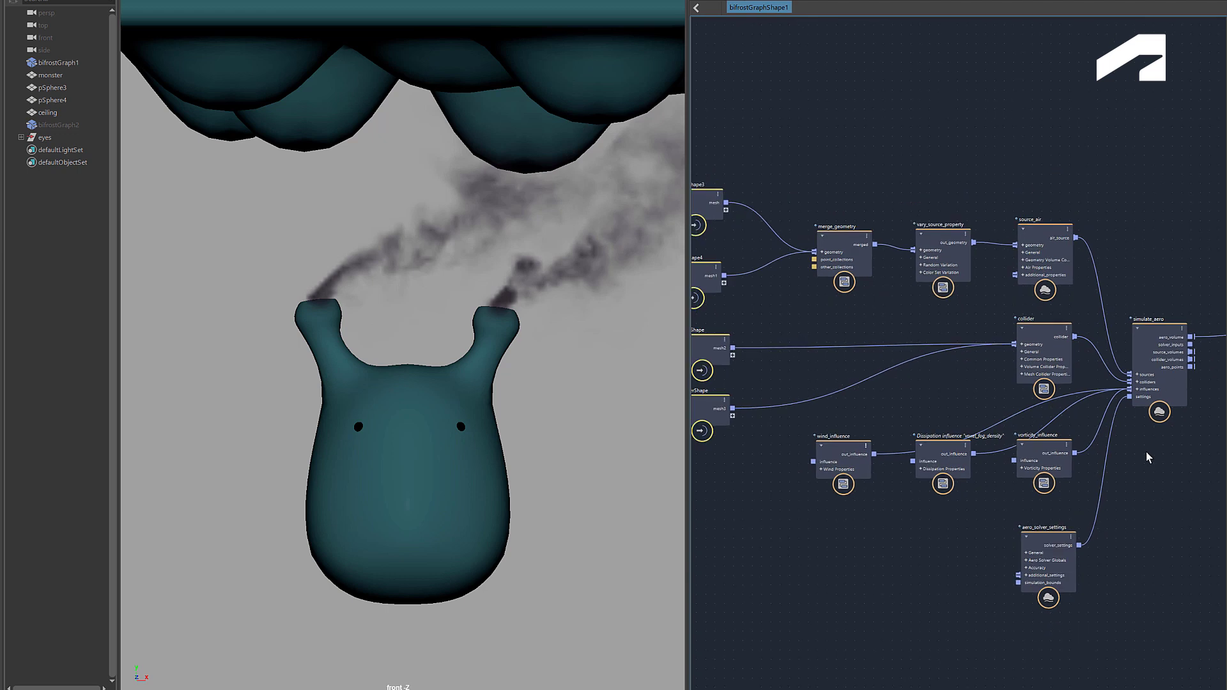
# Add a basic_aero_graph node and explode it into its internal nodes.
pyautogui.moveTo(1132, 307); pyautogui.dragTo(1052, 361, button='middle')
pyautogui.scroll(3, 988, 188)
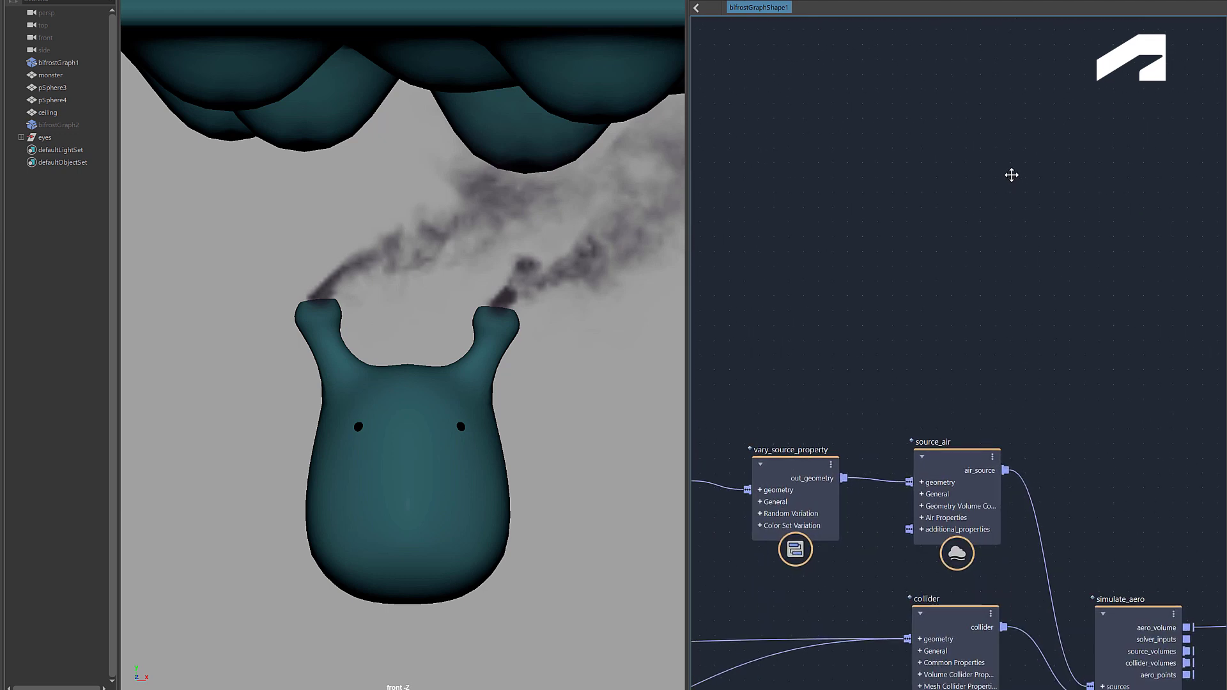
pyautogui.press('Tab')
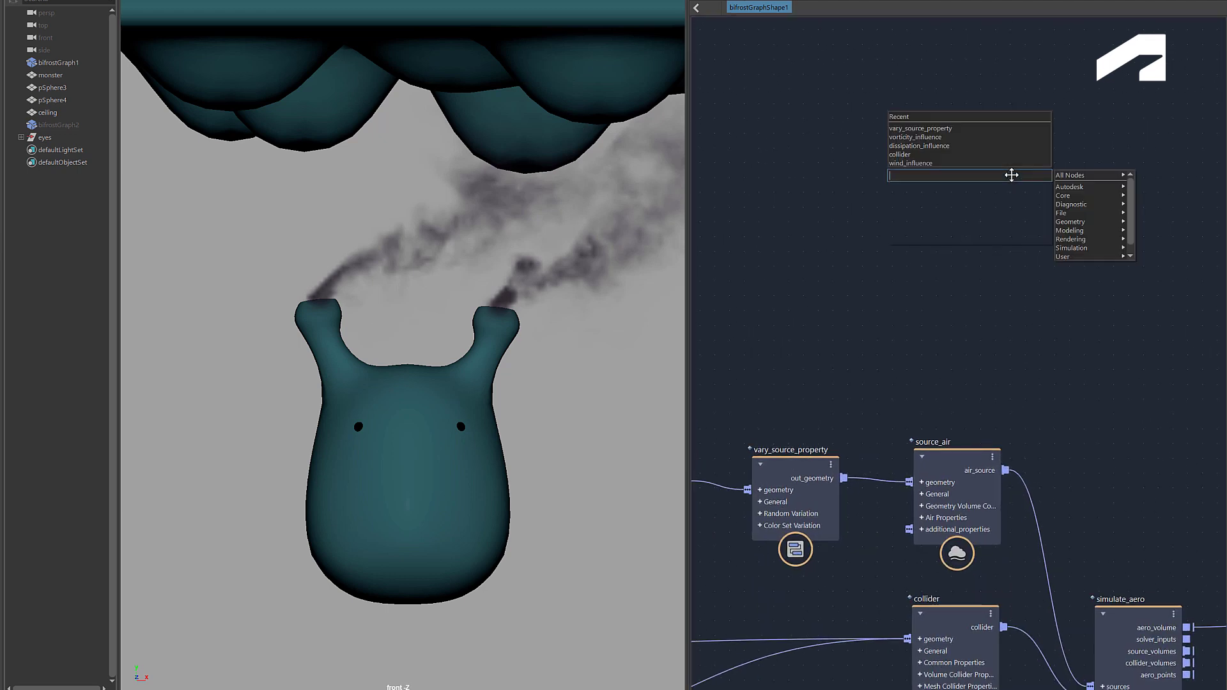
pyautogui.write('basic')
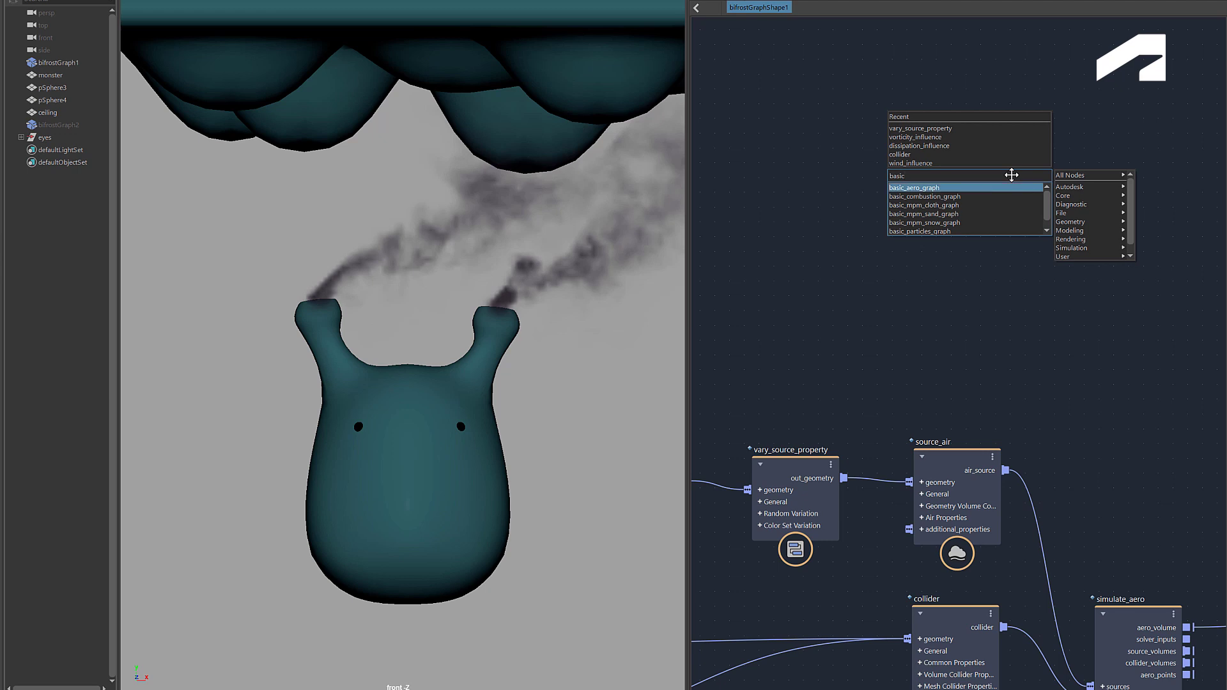
pyautogui.press('Return')
pyautogui.moveTo(1006, 178); pyautogui.dragTo(1006, 211, button='middle')
pyautogui.rightClick(950, 147)
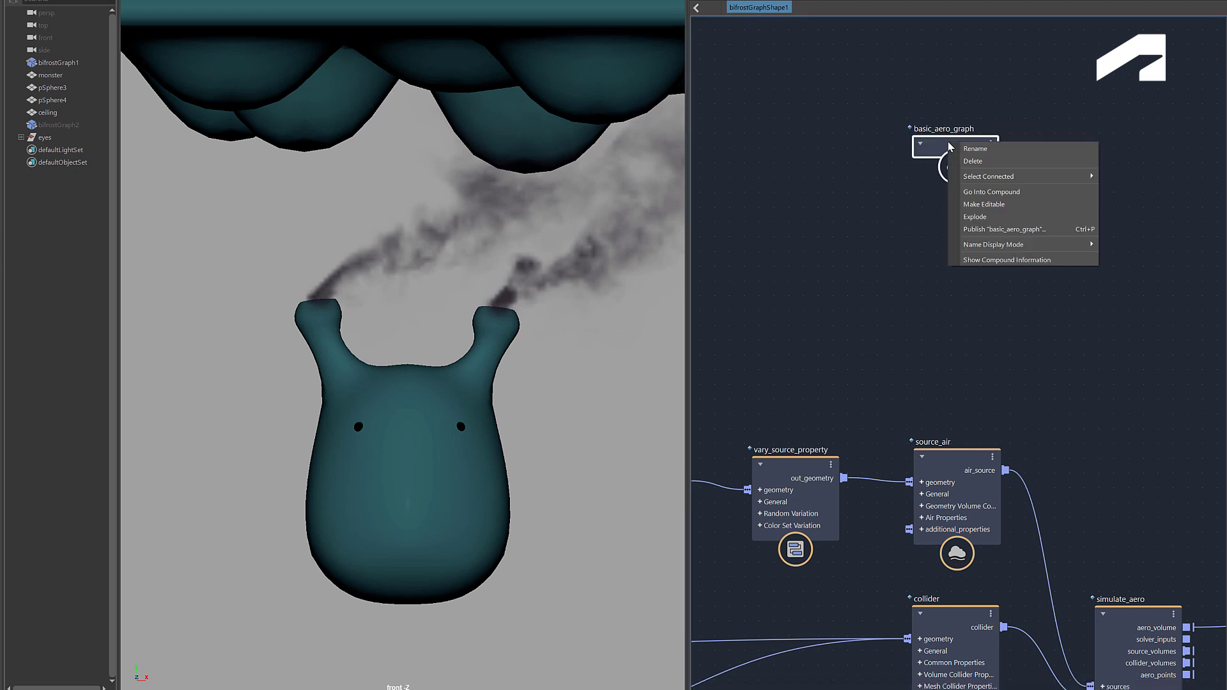
pyautogui.click(978, 216)
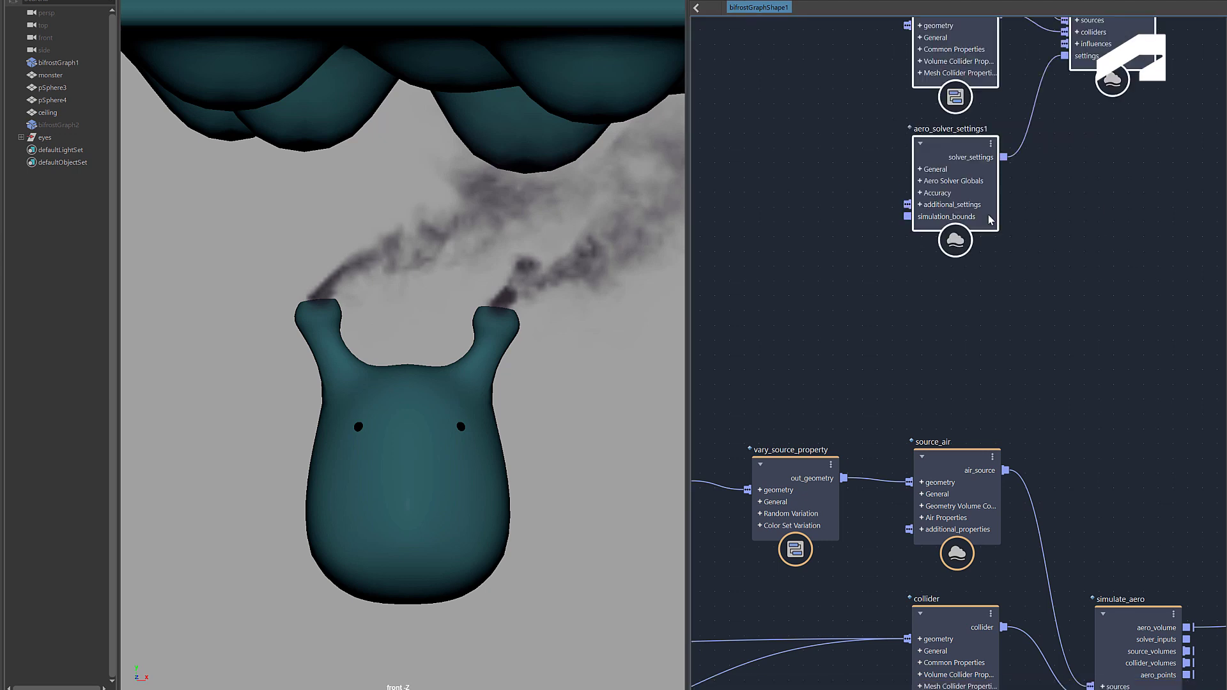
pyautogui.moveTo(1112, 207)
pyautogui.mouseDown(button='middle')
pyautogui.moveTo(1093, 441)
pyautogui.moveTo(1122, 429)
pyautogui.mouseUp(button='middle')
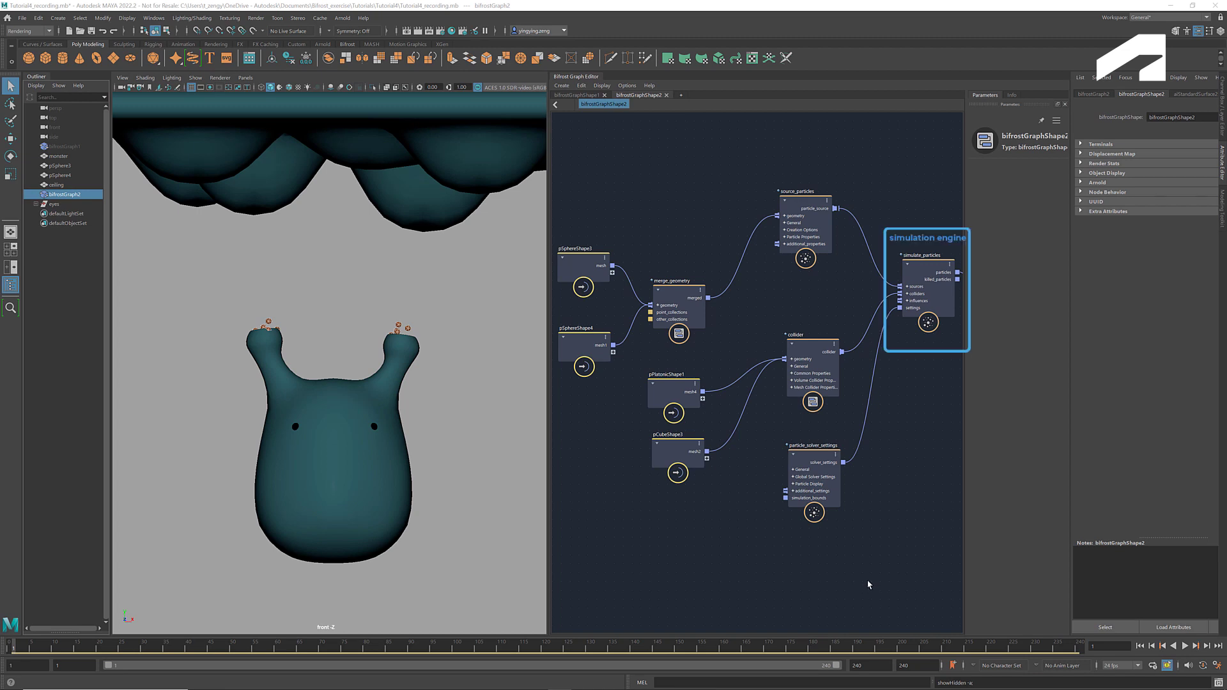
pyautogui.click(928, 267)
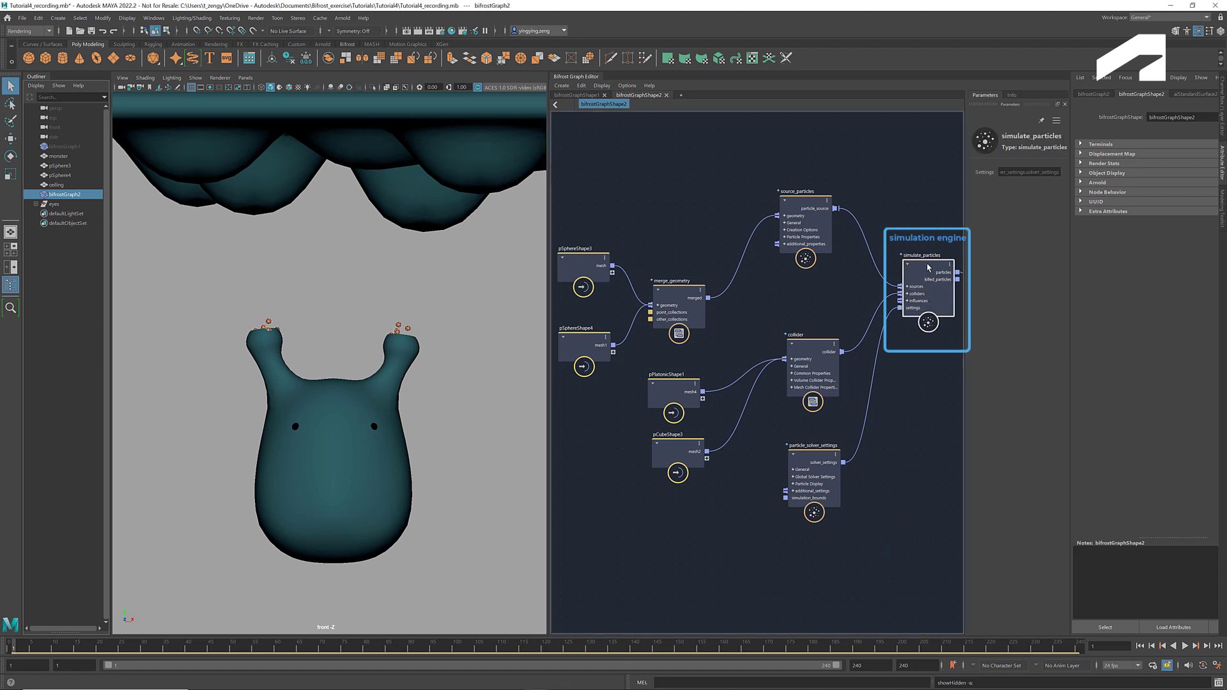
pyautogui.click(804, 205)
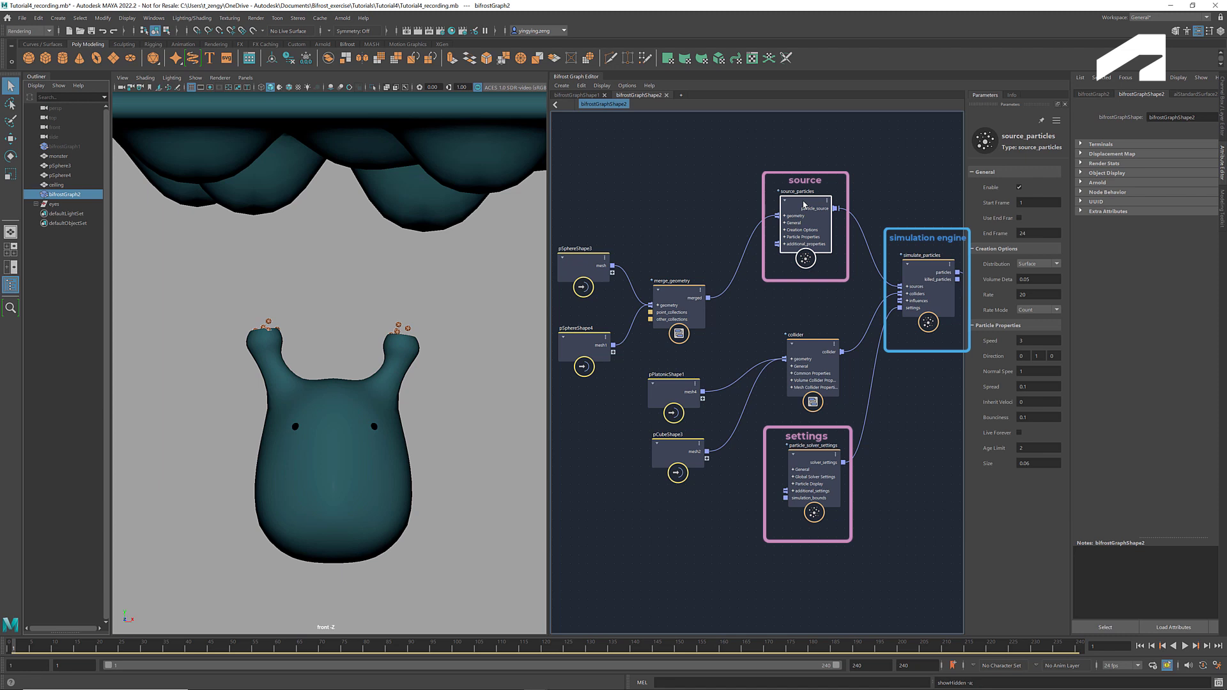
pyautogui.click(812, 458)
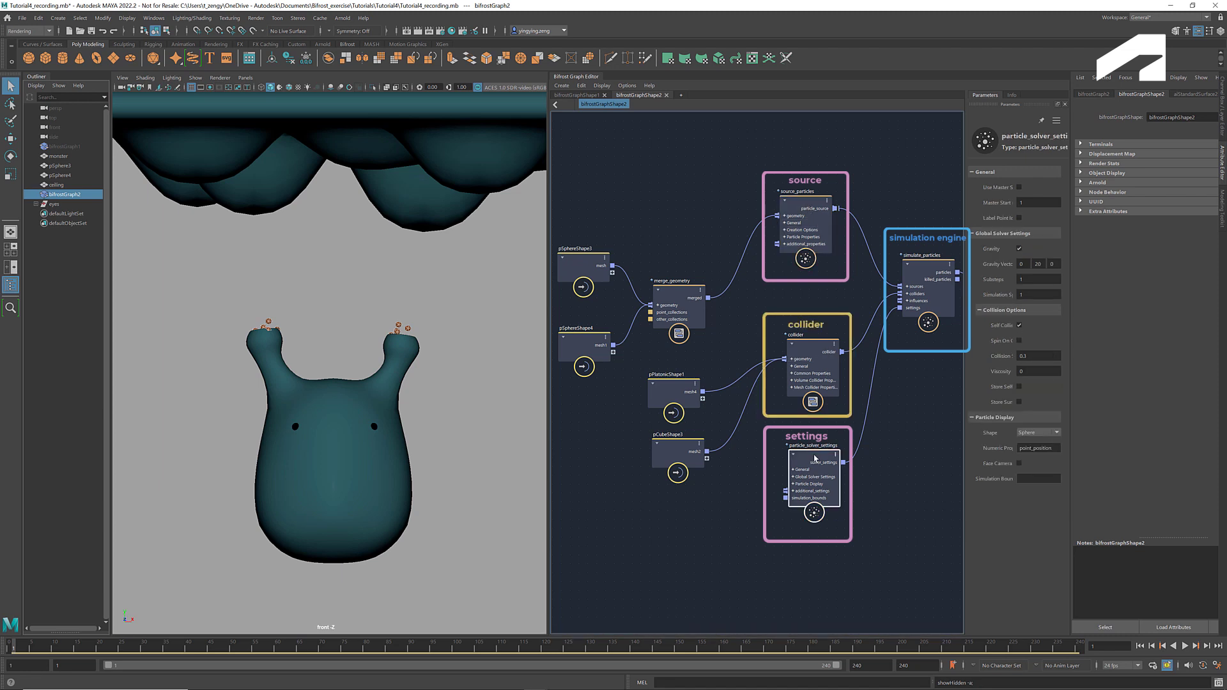
pyautogui.click(1185, 647)
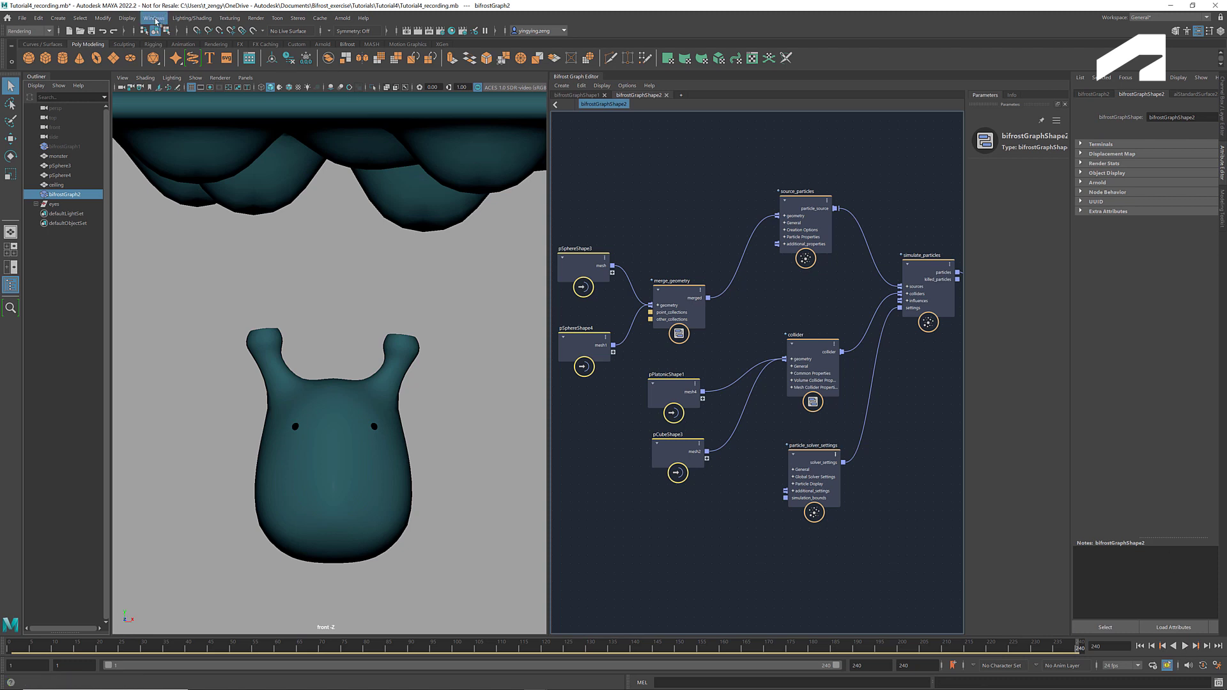
pyautogui.click(157, 21)
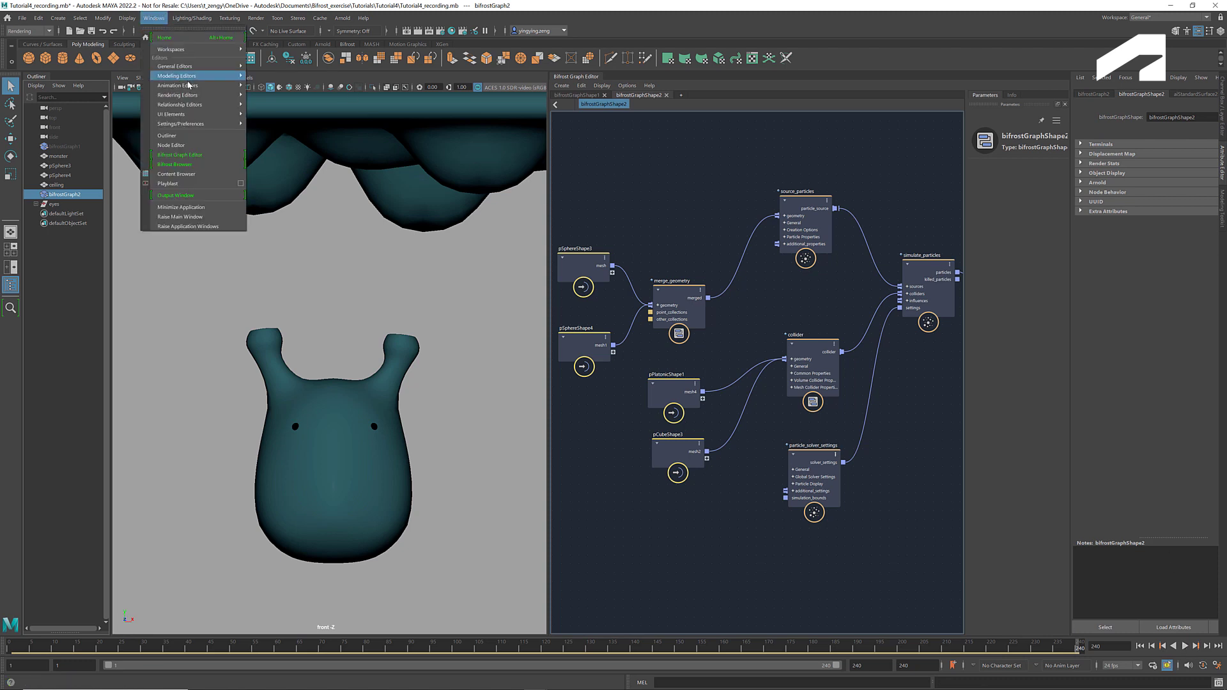
pyautogui.click(197, 165)
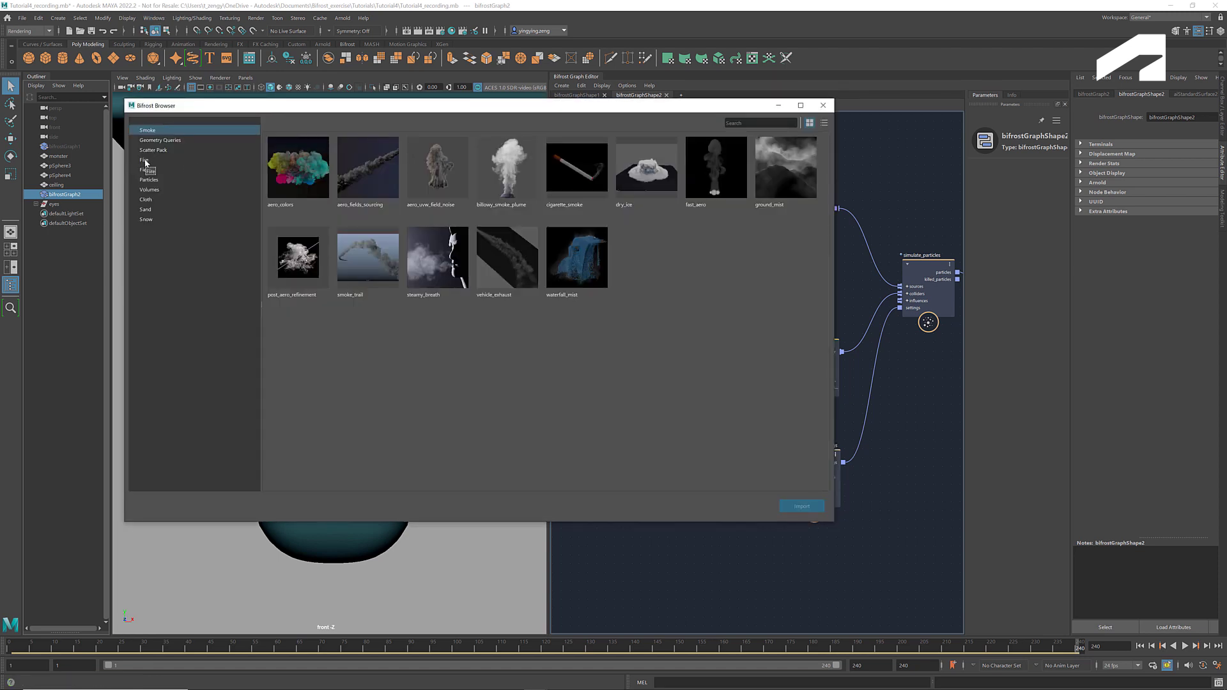
pyautogui.click(146, 161)
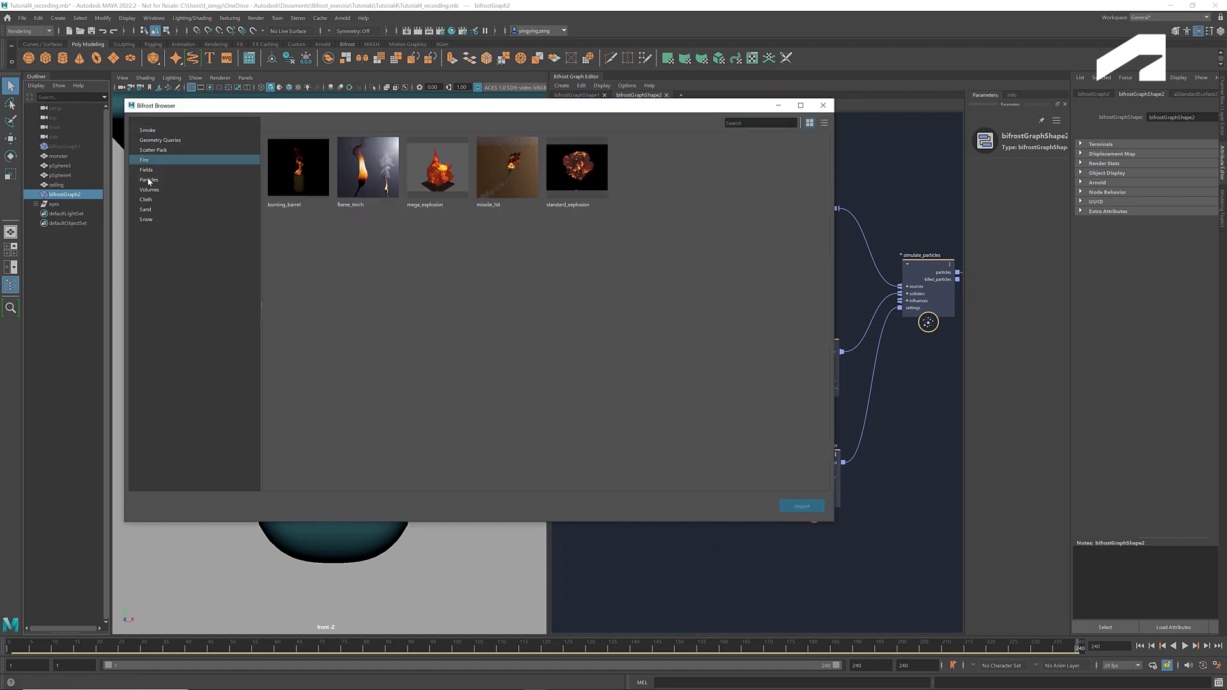
pyautogui.click(149, 180)
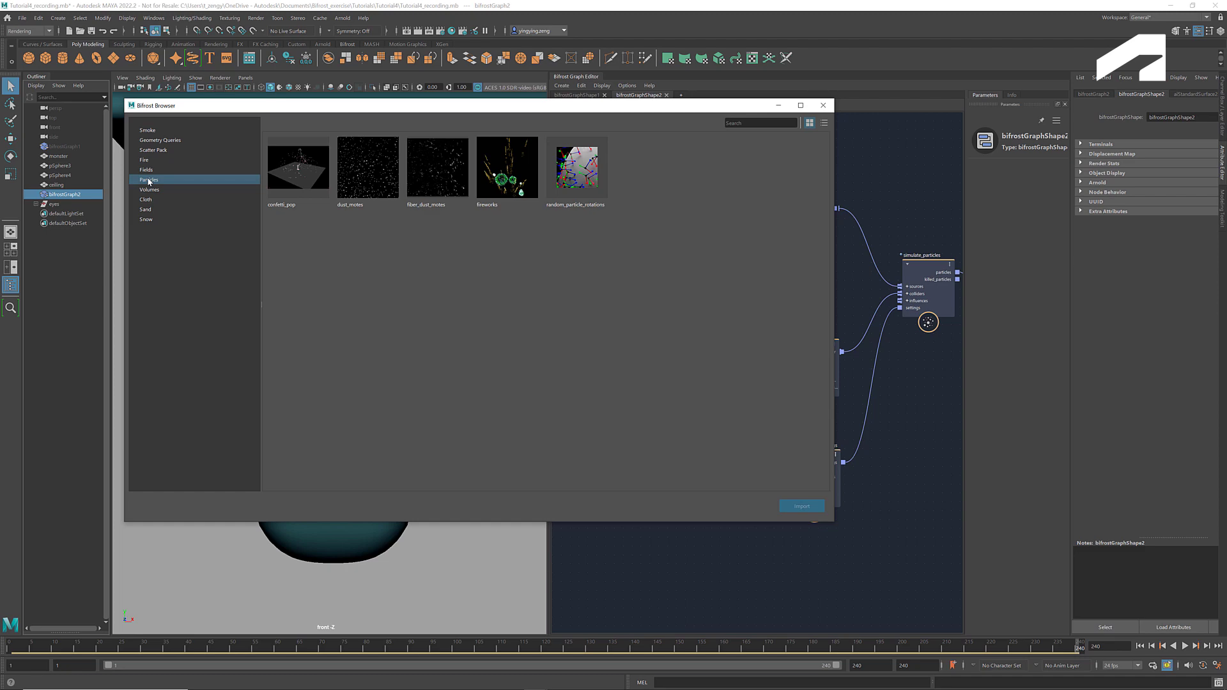
pyautogui.click(824, 105)
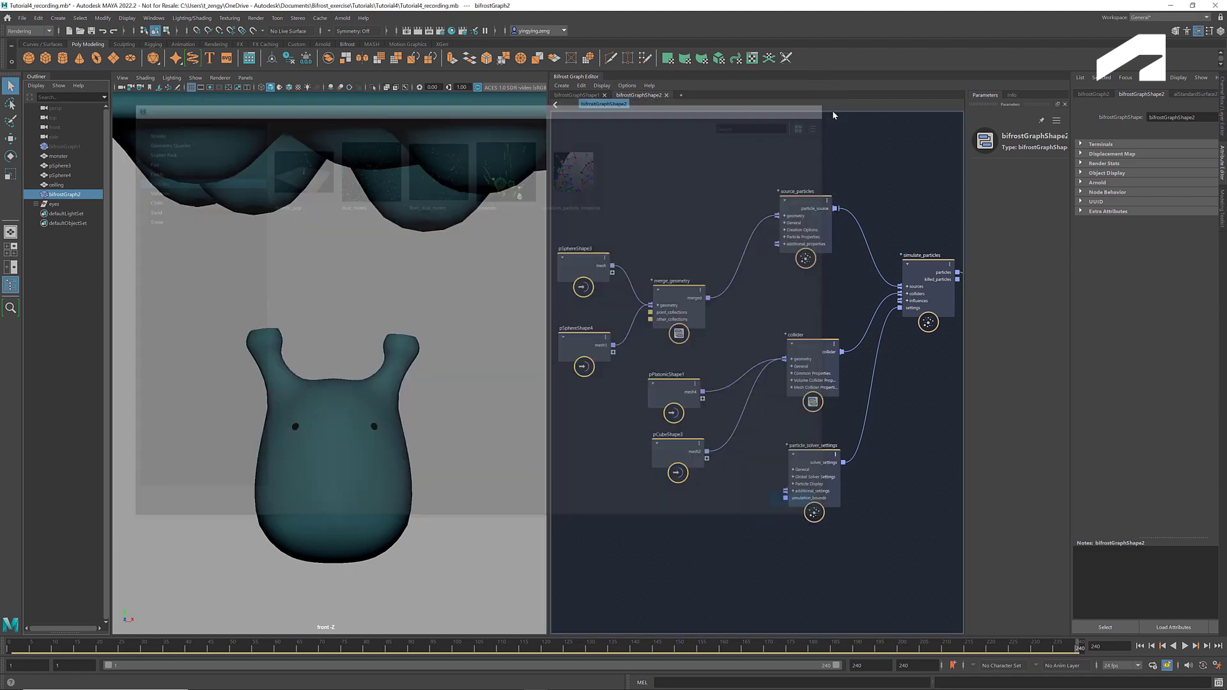